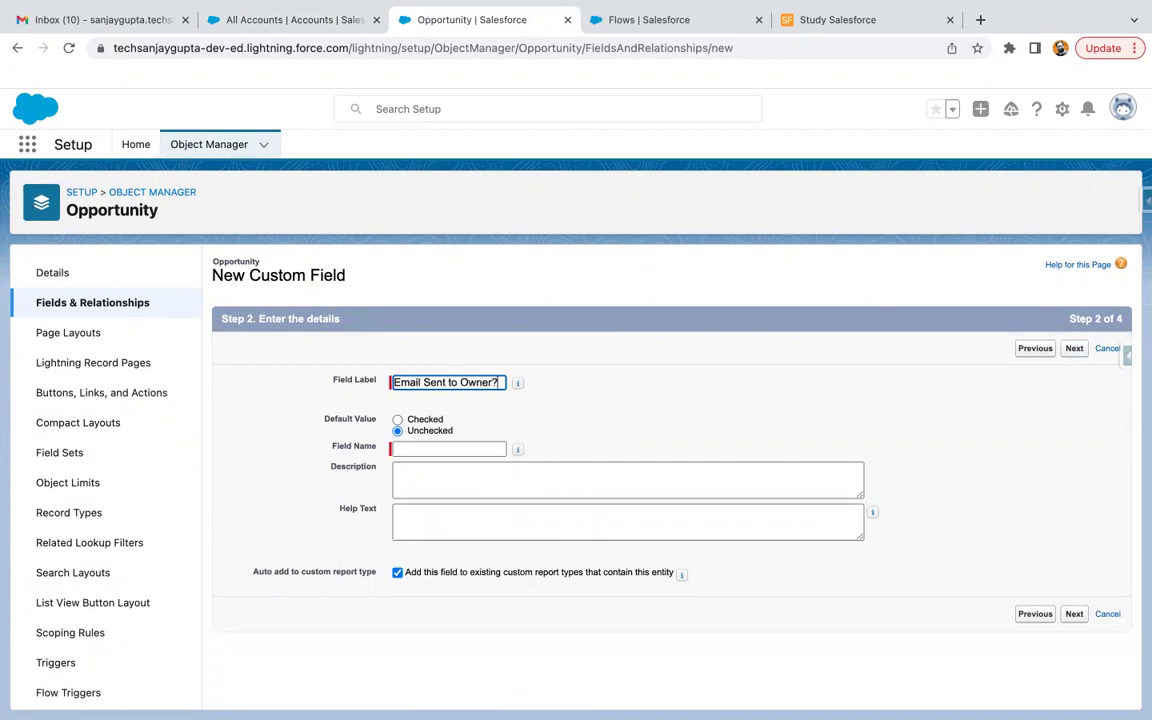
Finish creating the Email Sent to Owner? checkbox field on Opportunity with default field-level security, leaving it off all page layouts
left_click(658, 392)
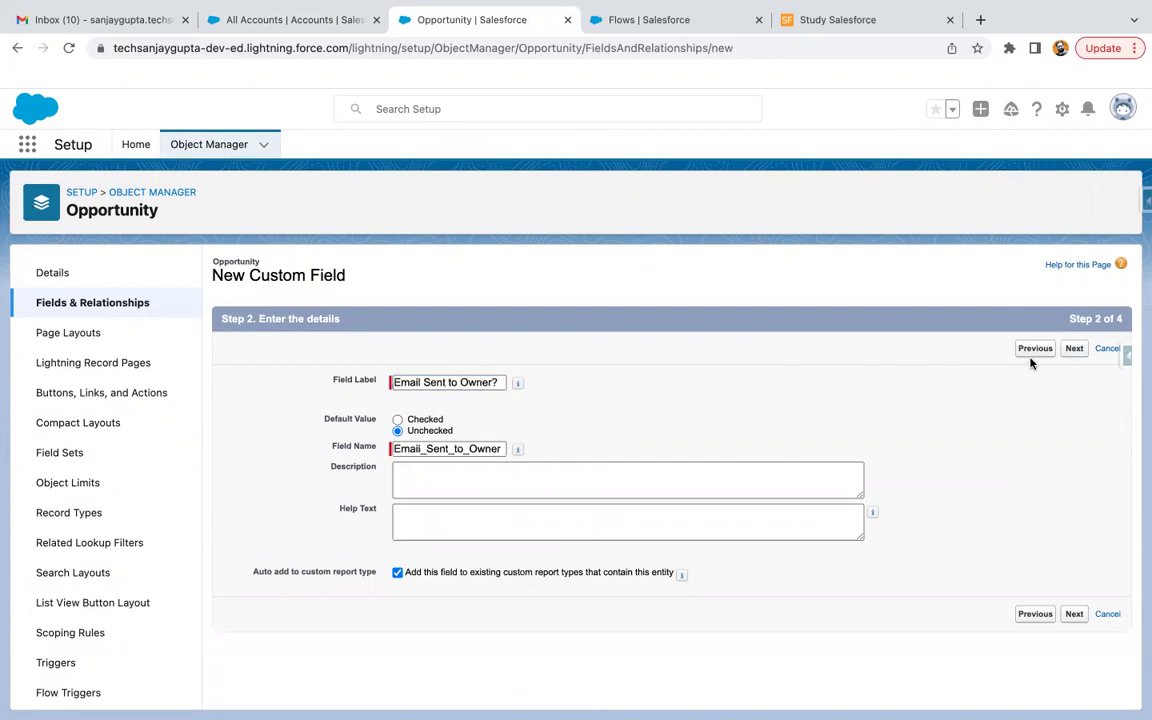
left_click(1074, 348)
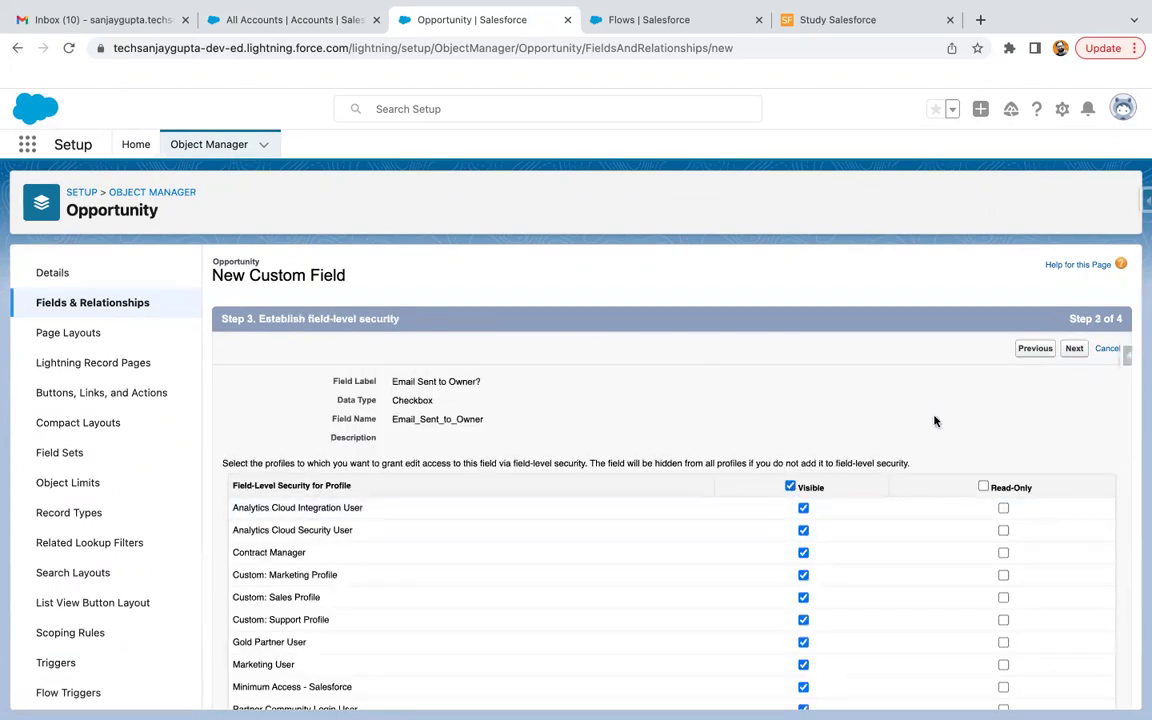
left_click(1077, 350)
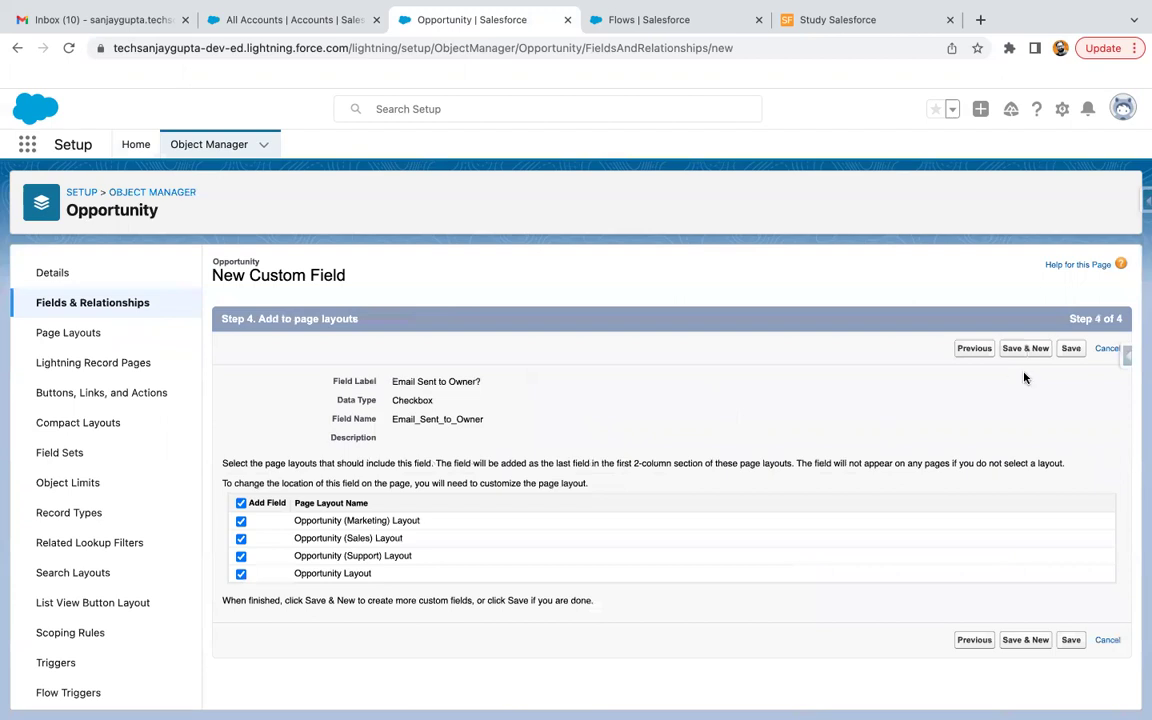
left_click(241, 504)
left_click(1070, 350)
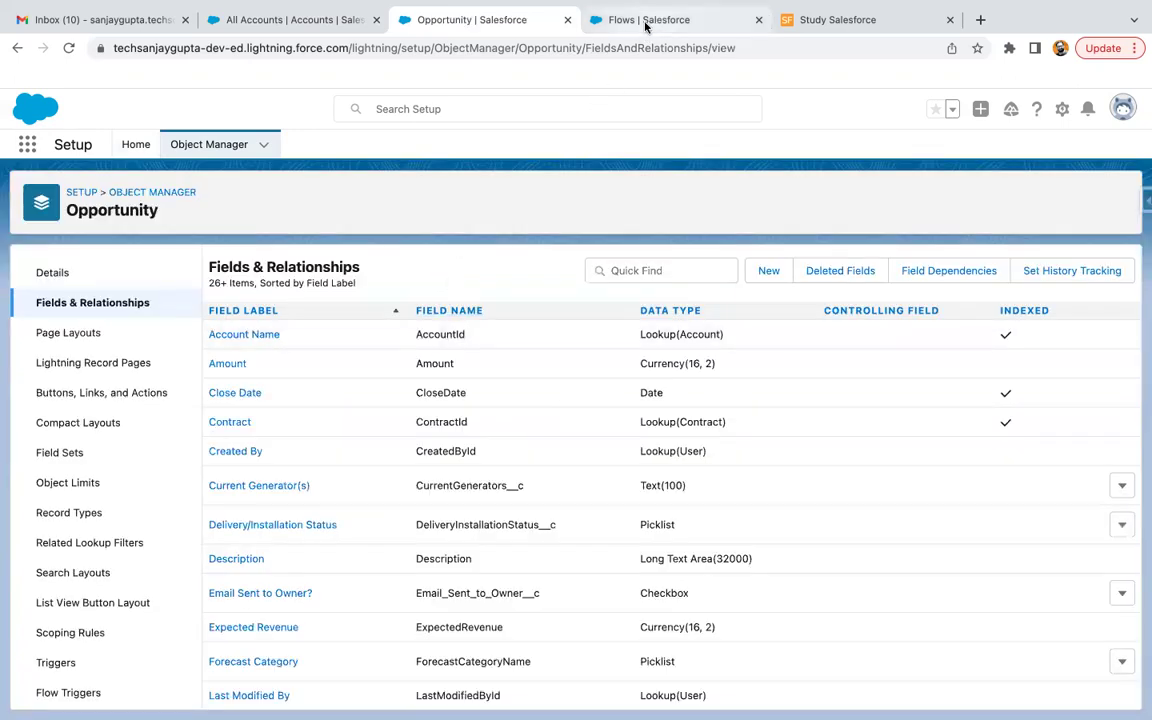
Create a new Schedule-Triggered Flow from the Flows setup page
left_click(592, 22)
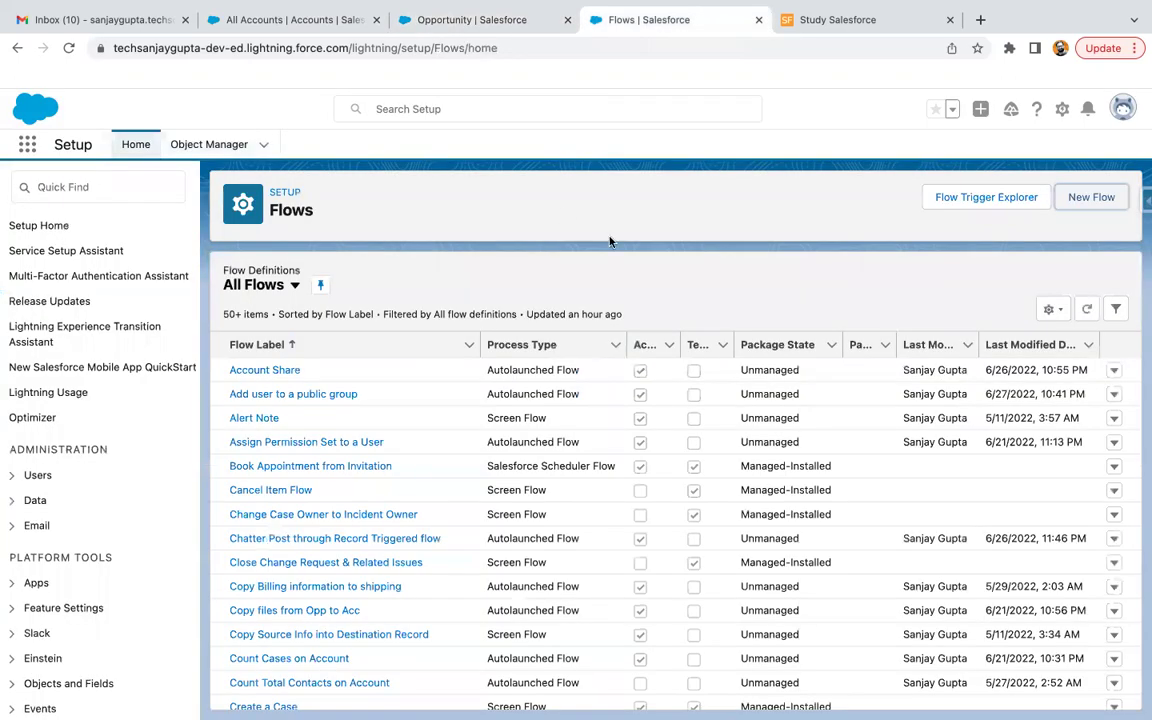
left_click(1085, 197)
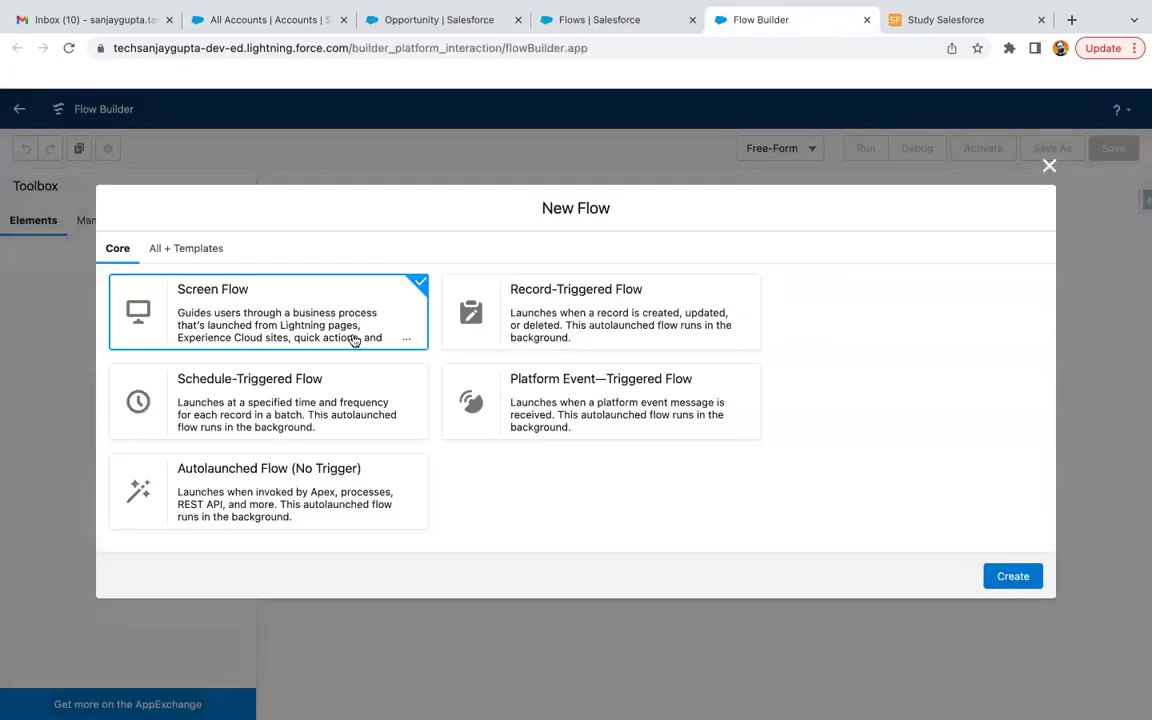
left_click(241, 402)
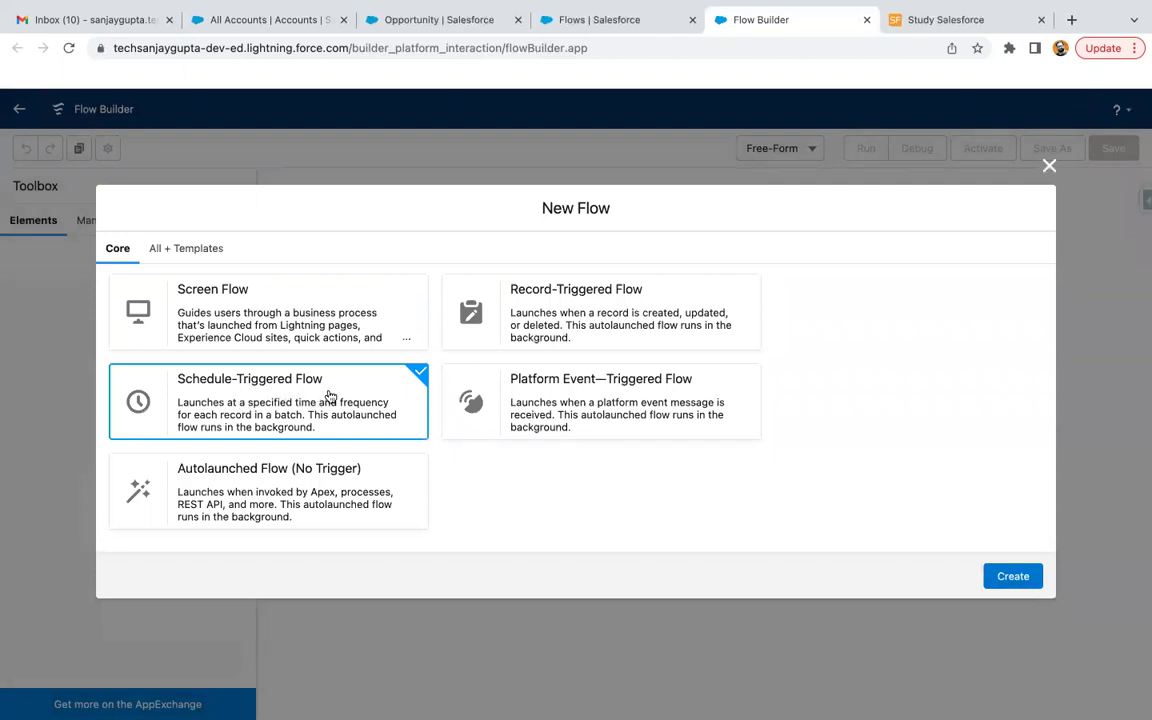
left_click(1028, 580)
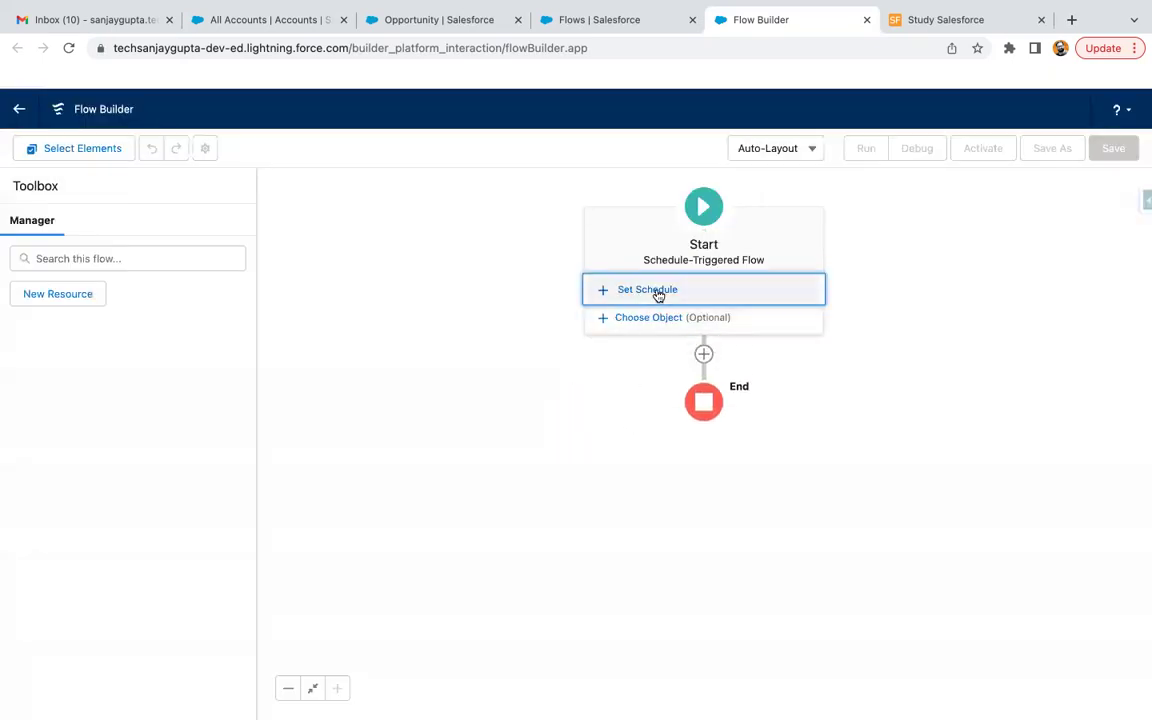
Schedule the flow to start on Jul 5, 2022 at 11:00 PM with a Daily frequency
left_click(656, 292)
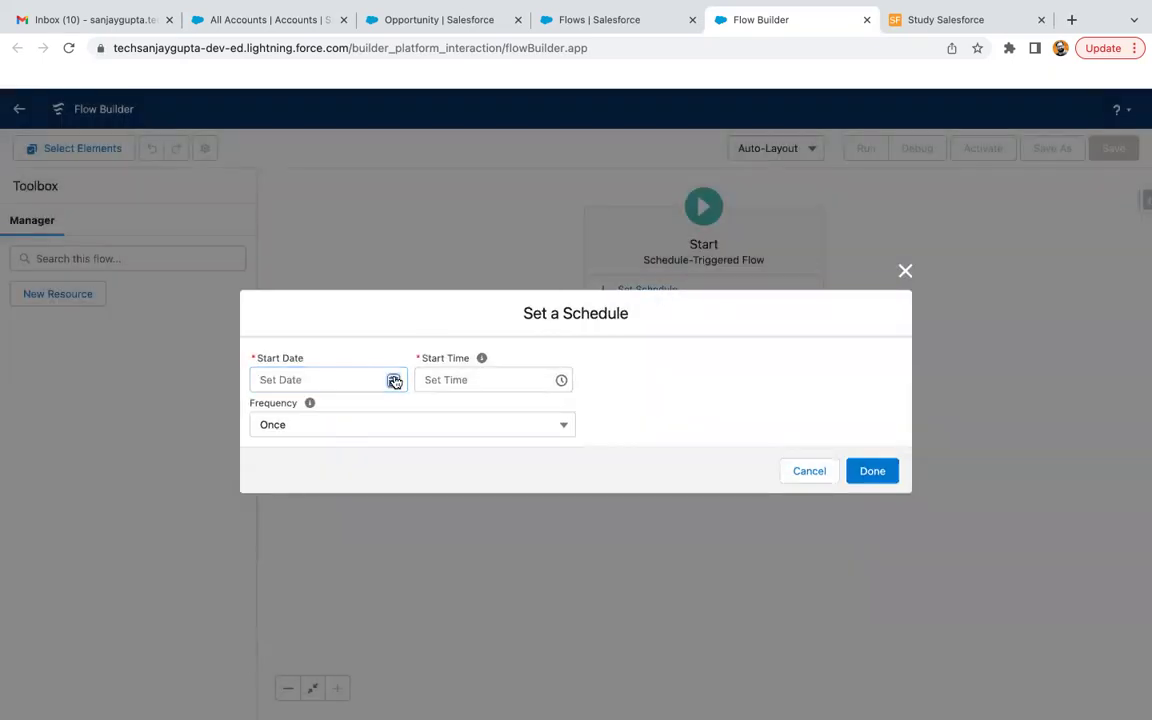
left_click(393, 380)
left_click(330, 500)
left_click(491, 379)
scroll(509, 465, "down", 10)
scroll(509, 467, "down", 5)
left_click(491, 458)
left_click(373, 431)
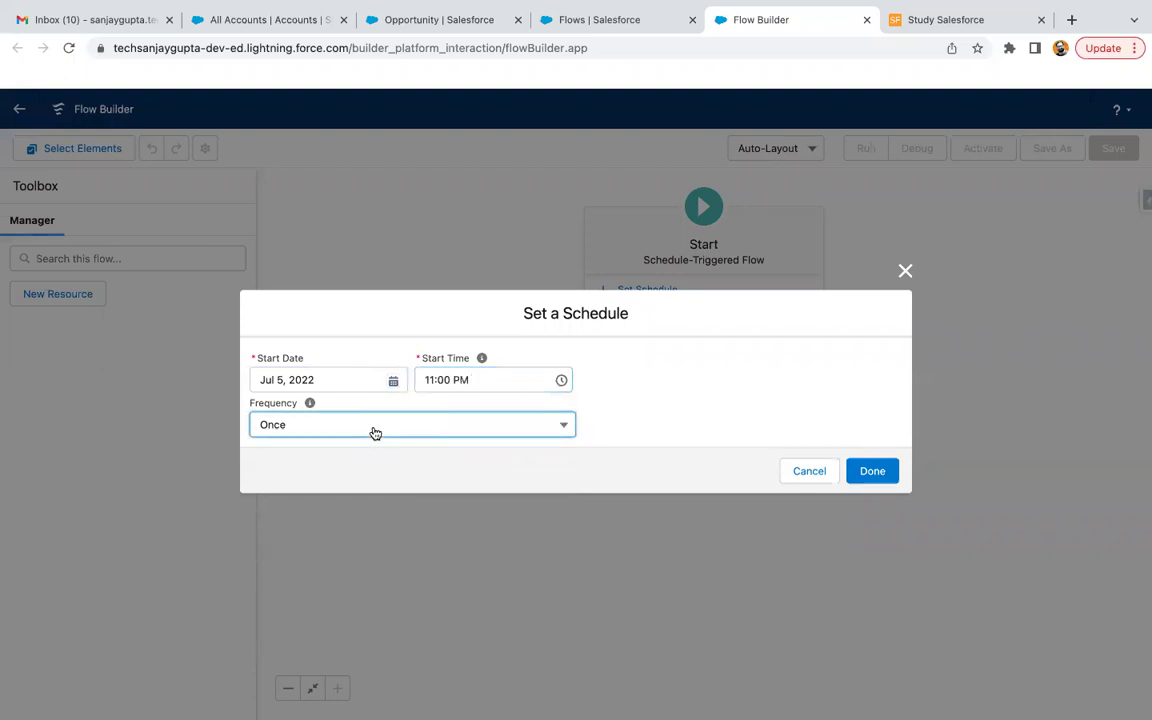
left_click(350, 482)
left_click(873, 474)
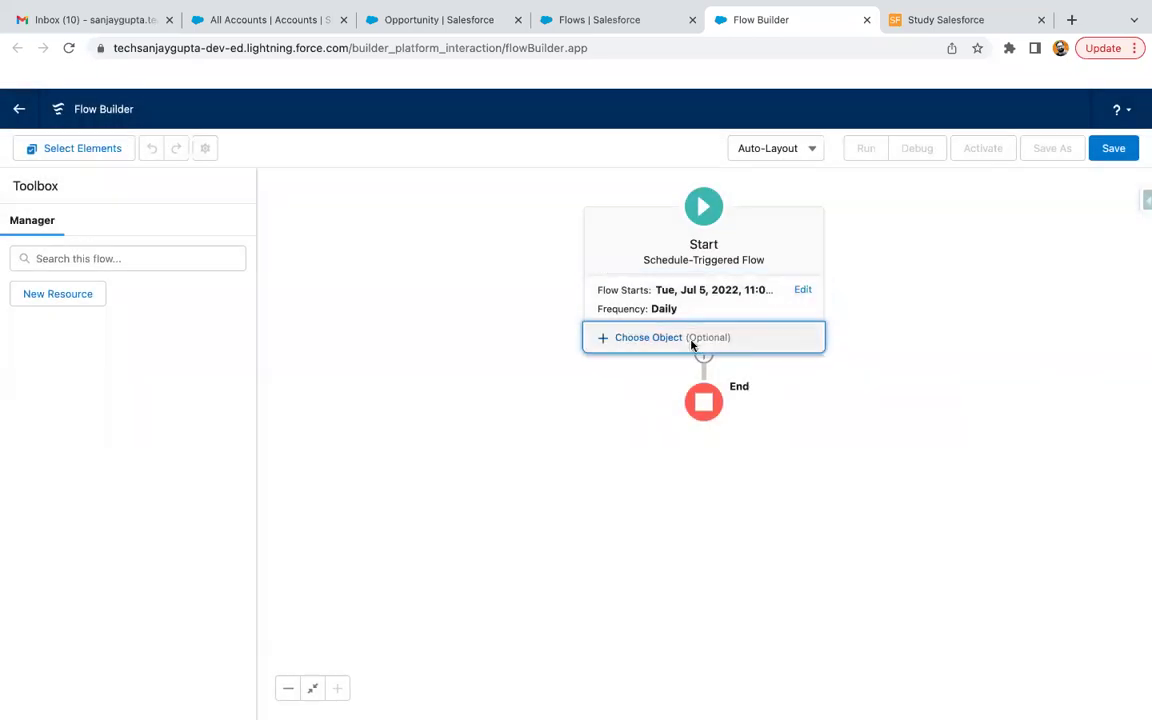
Choose Opportunity as the object whose records the scheduled flow runs for
left_click(692, 341)
left_click(393, 423)
type("opp")
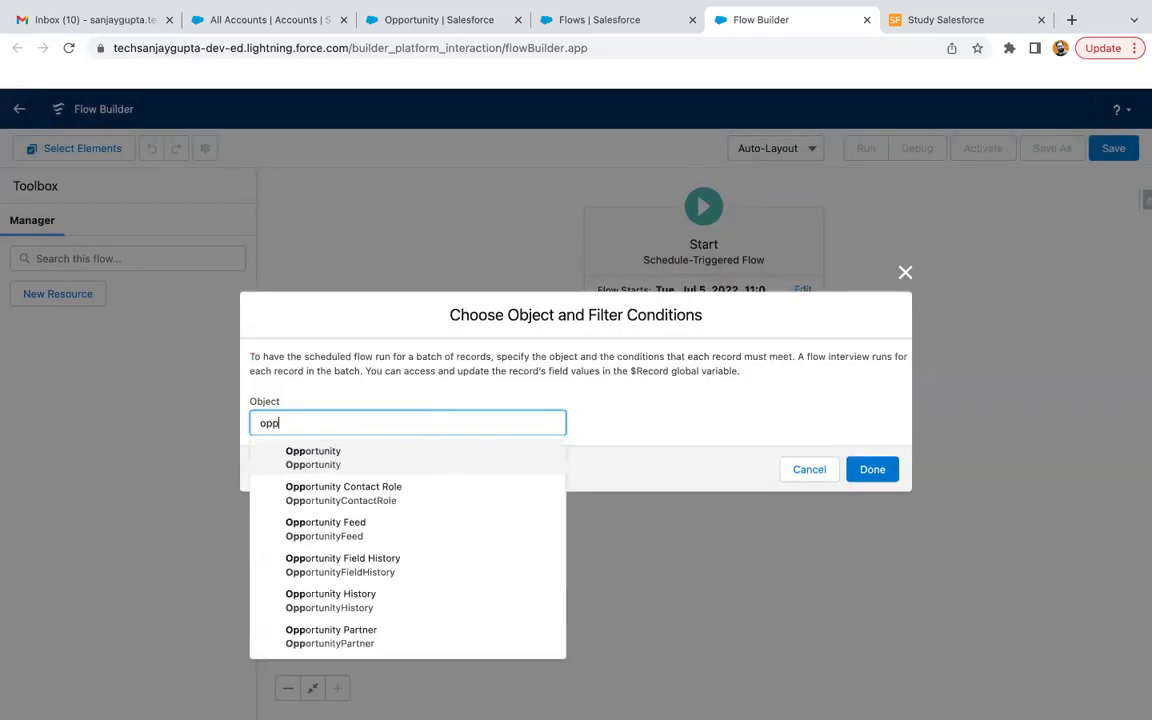
left_click(356, 456)
Add a filter condition requiring StageName to equal Closed Won
left_click(315, 462)
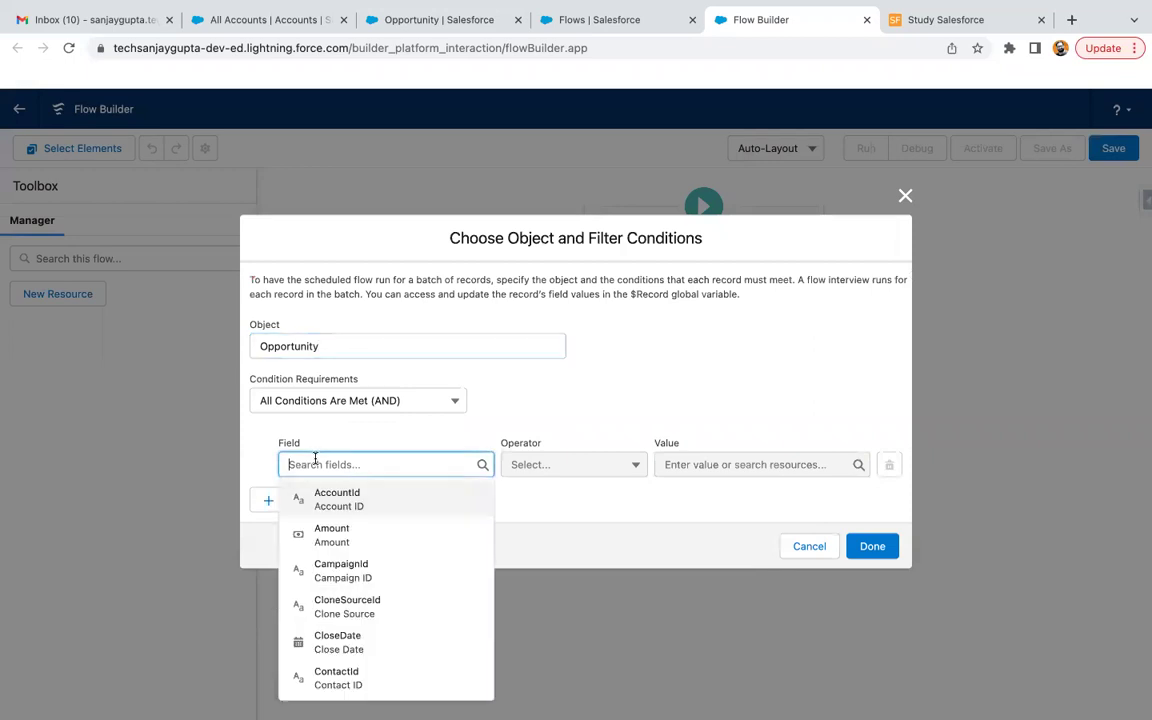
type("stage")
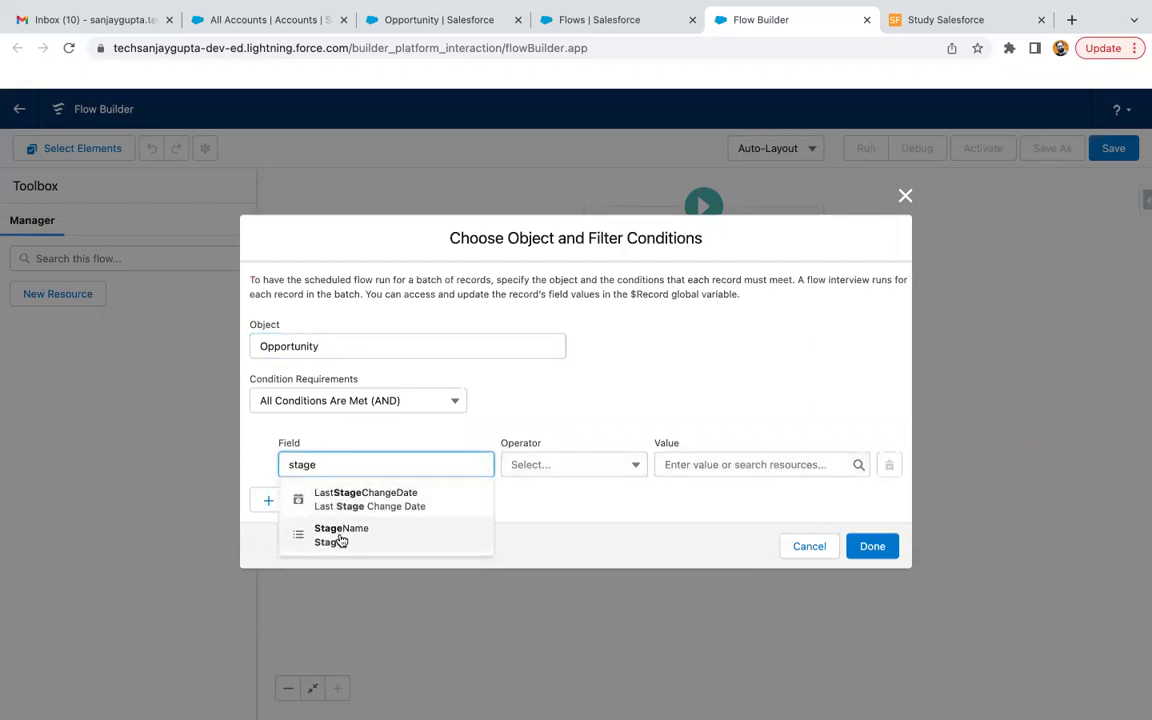
left_click(336, 535)
left_click(663, 464)
type("close")
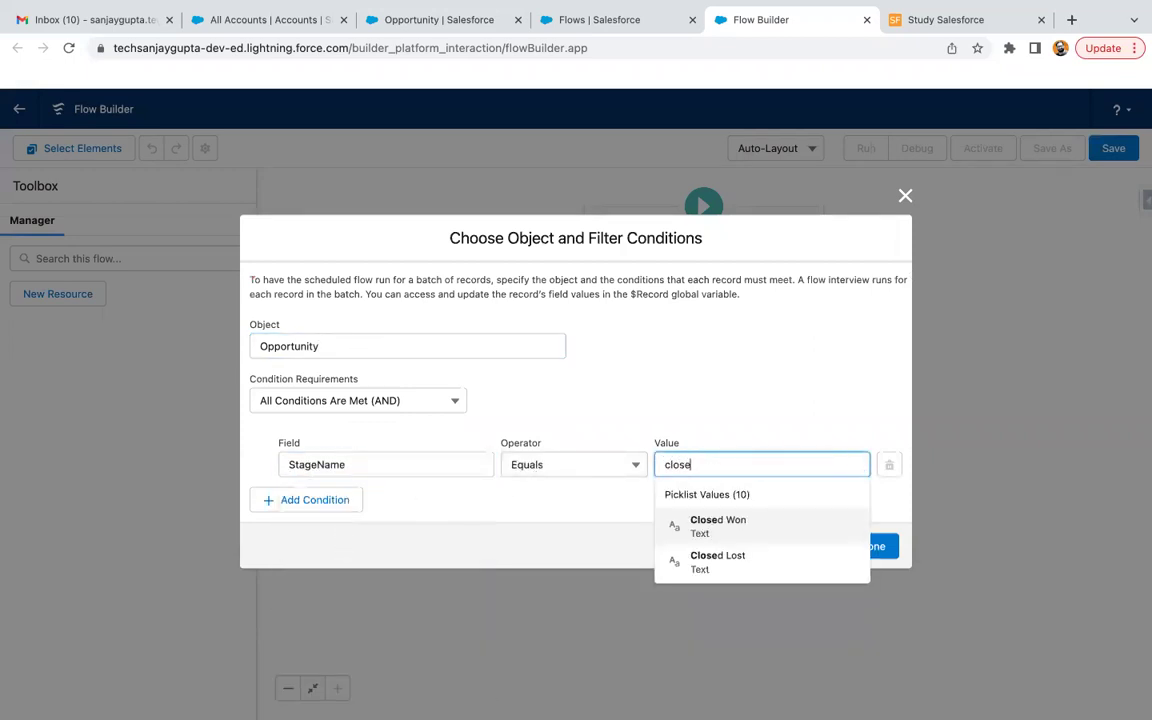
left_click(704, 524)
Add a second condition requiring Email_Sent_to_Owner__c to equal False, and confirm the object and filter settings
left_click(321, 499)
left_click(335, 490)
type("email")
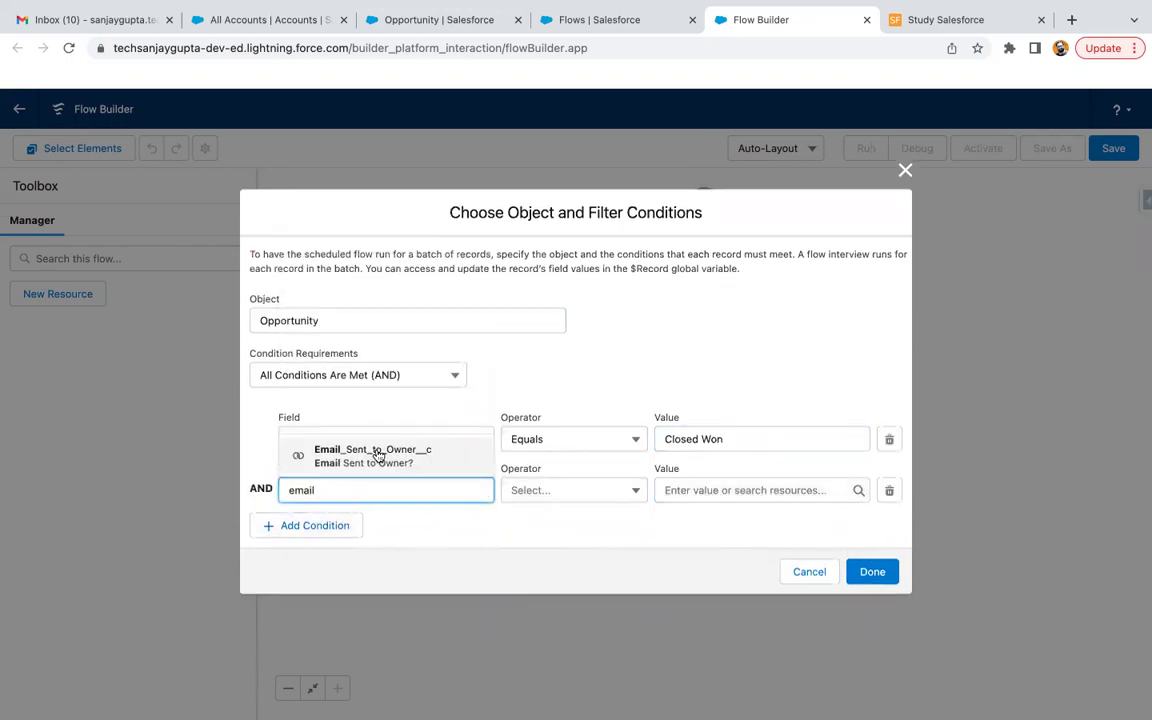
left_click(372, 455)
left_click(678, 489)
type("false")
left_click(715, 552)
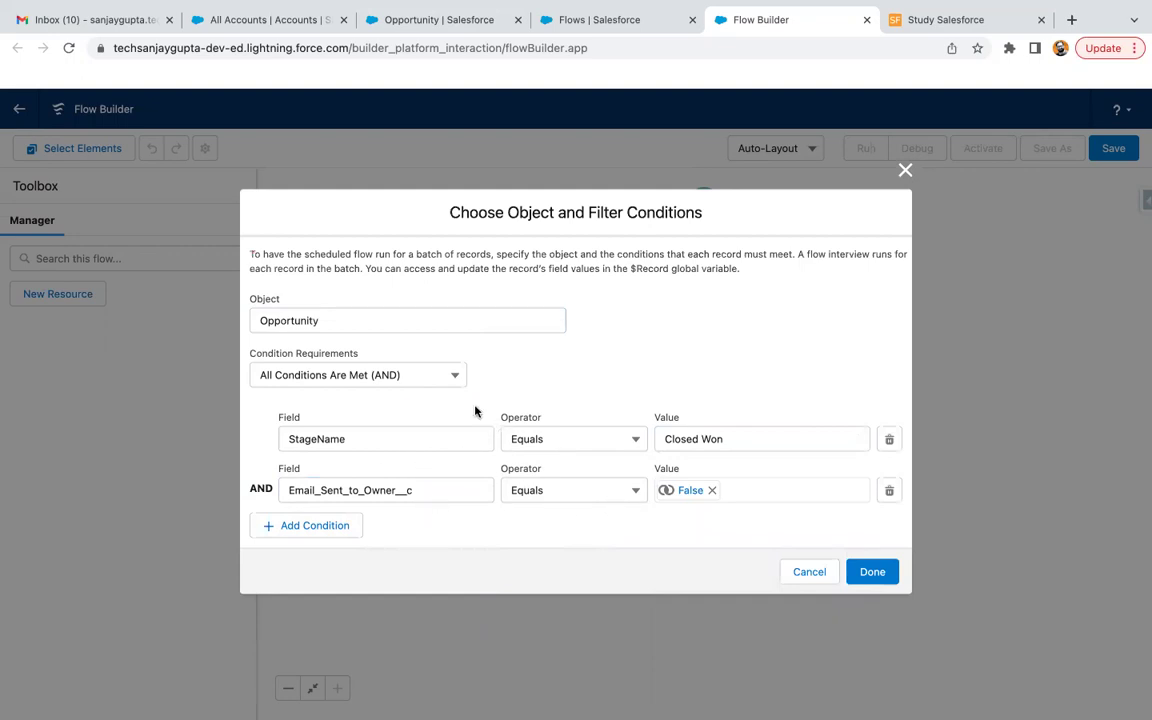
left_click(871, 571)
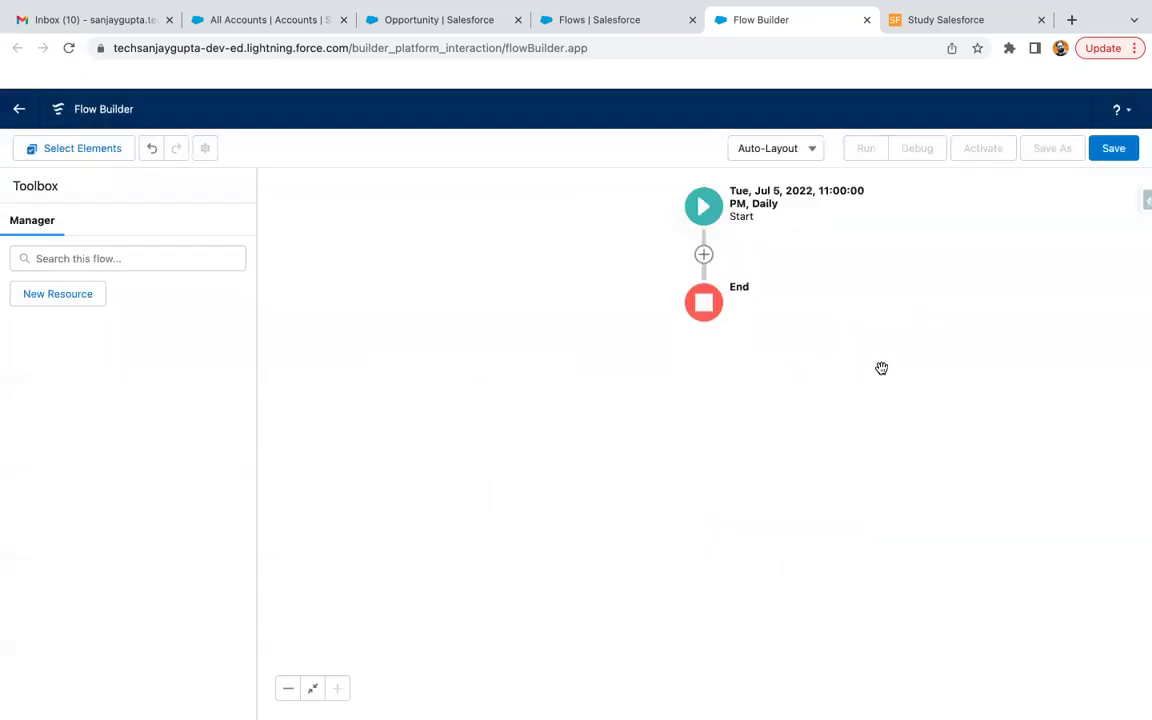
Examine the input values of the Send Email core action in a new Action element, and close it without adding it
left_click_drag(881, 368, 681, 386)
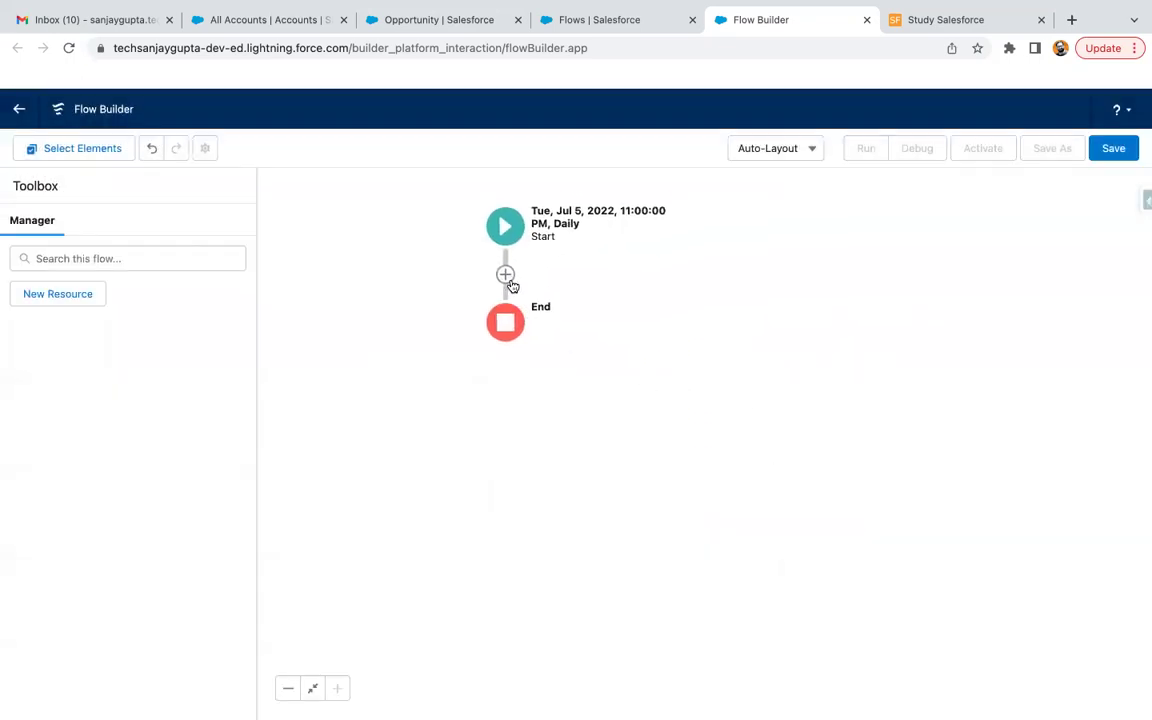
left_click(507, 276)
scroll(481, 430, "down", 1)
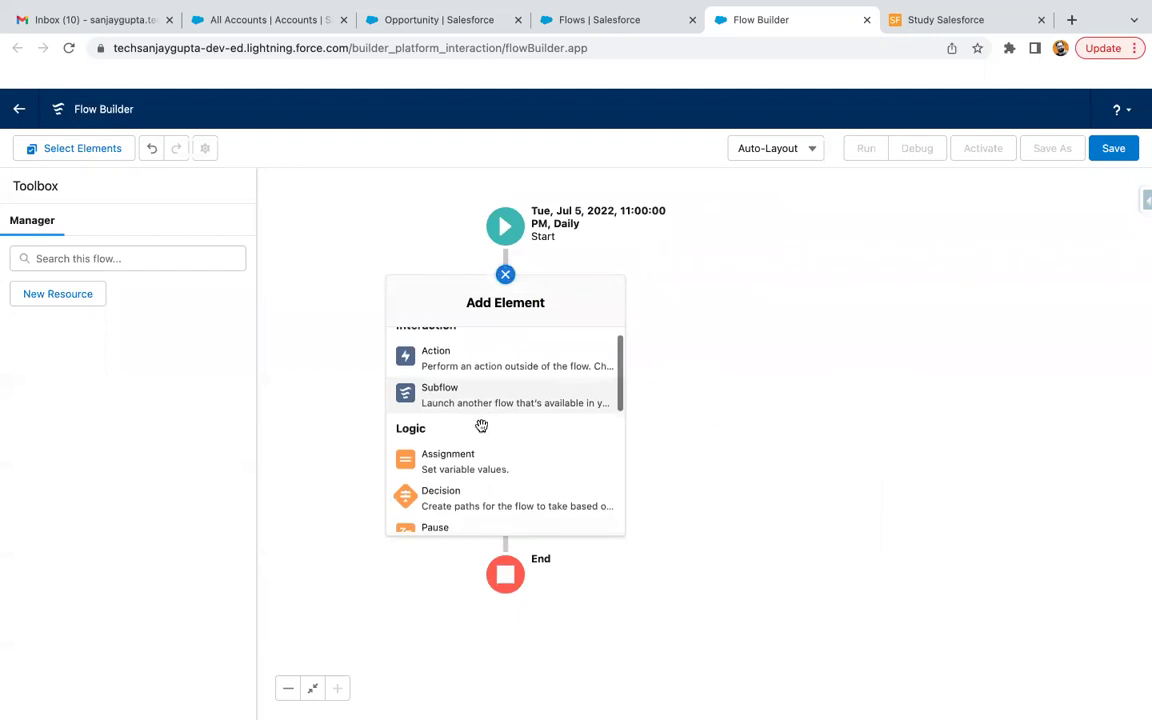
left_click(476, 360)
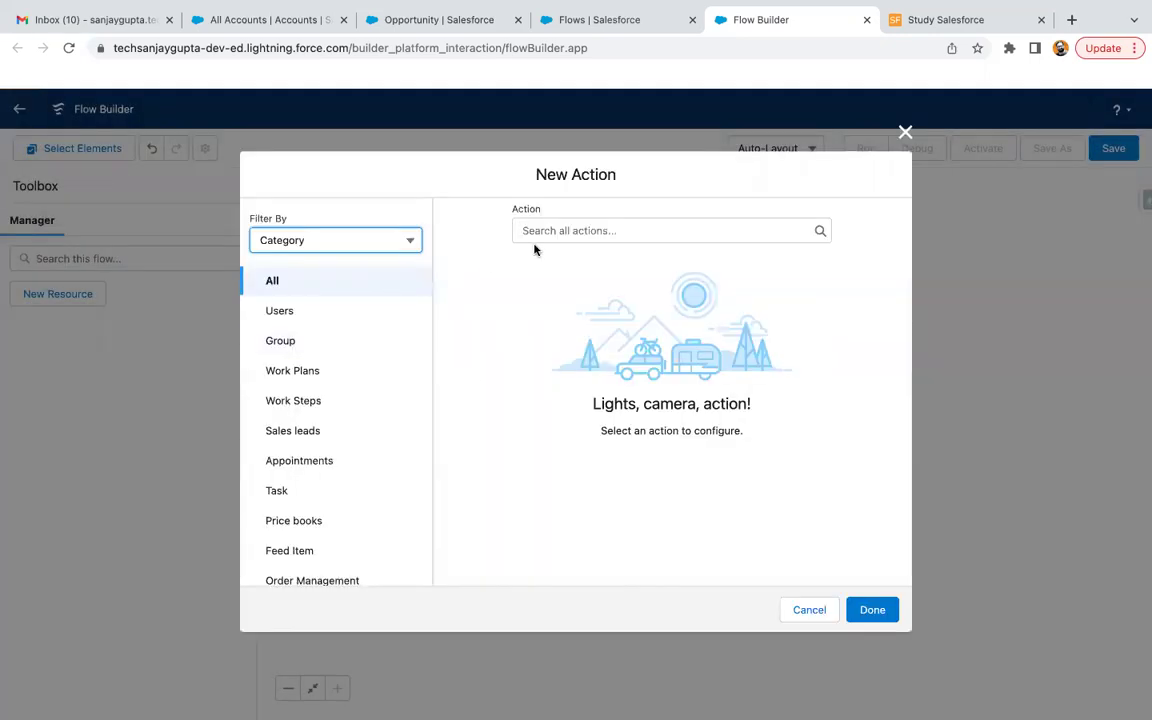
left_click(533, 231)
type("send")
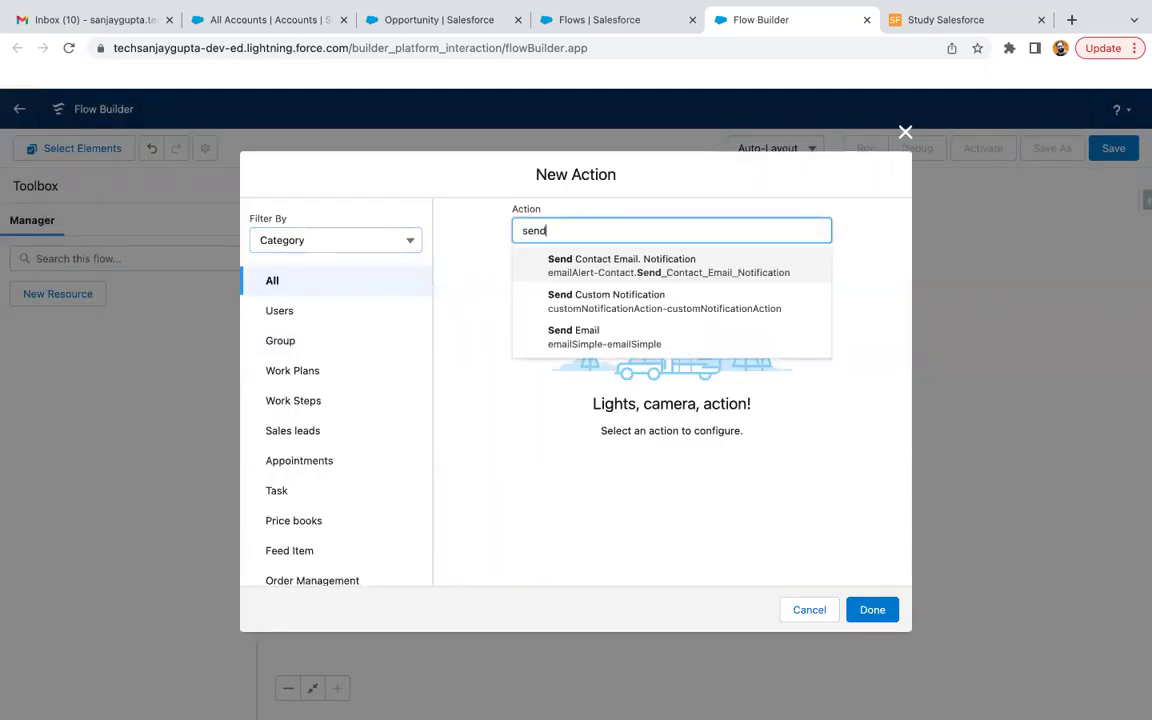
left_click(581, 338)
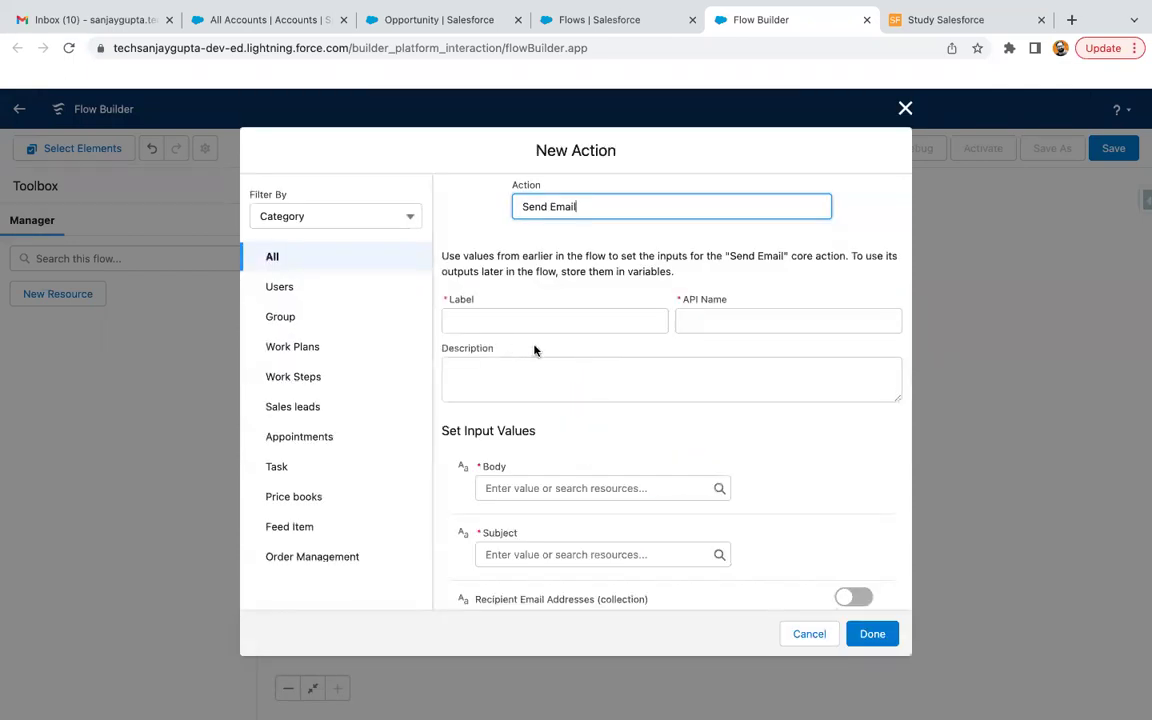
scroll(534, 352, "down", 4)
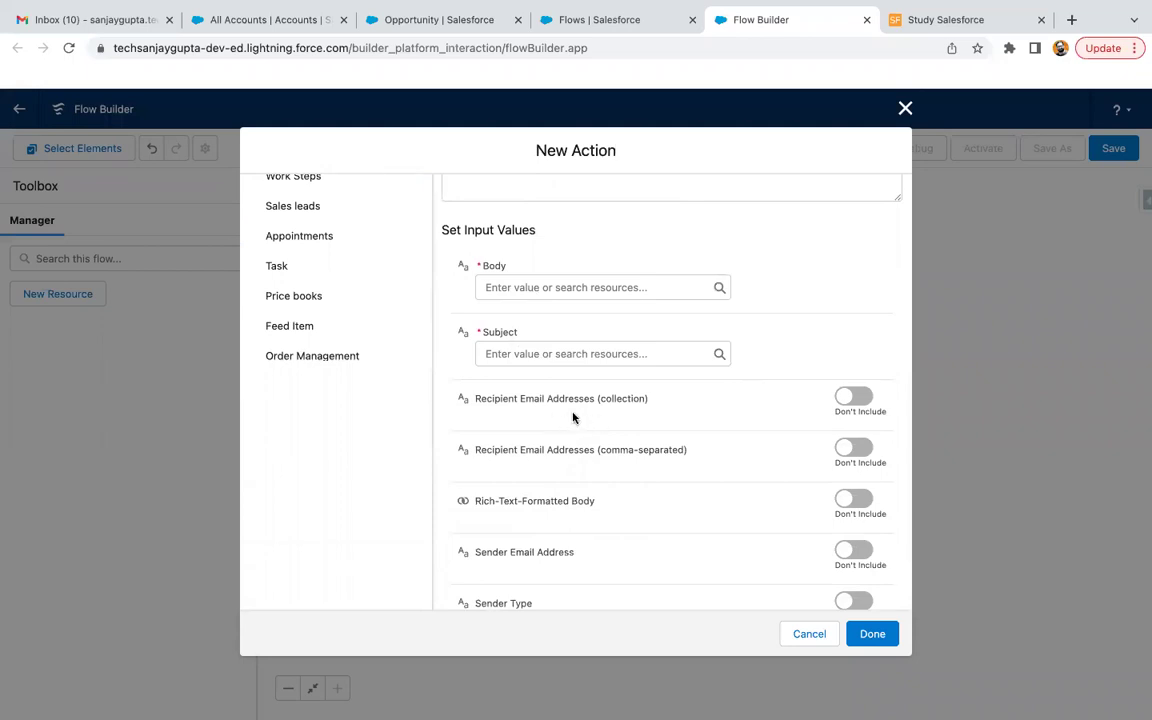
scroll(589, 484, "down", 1)
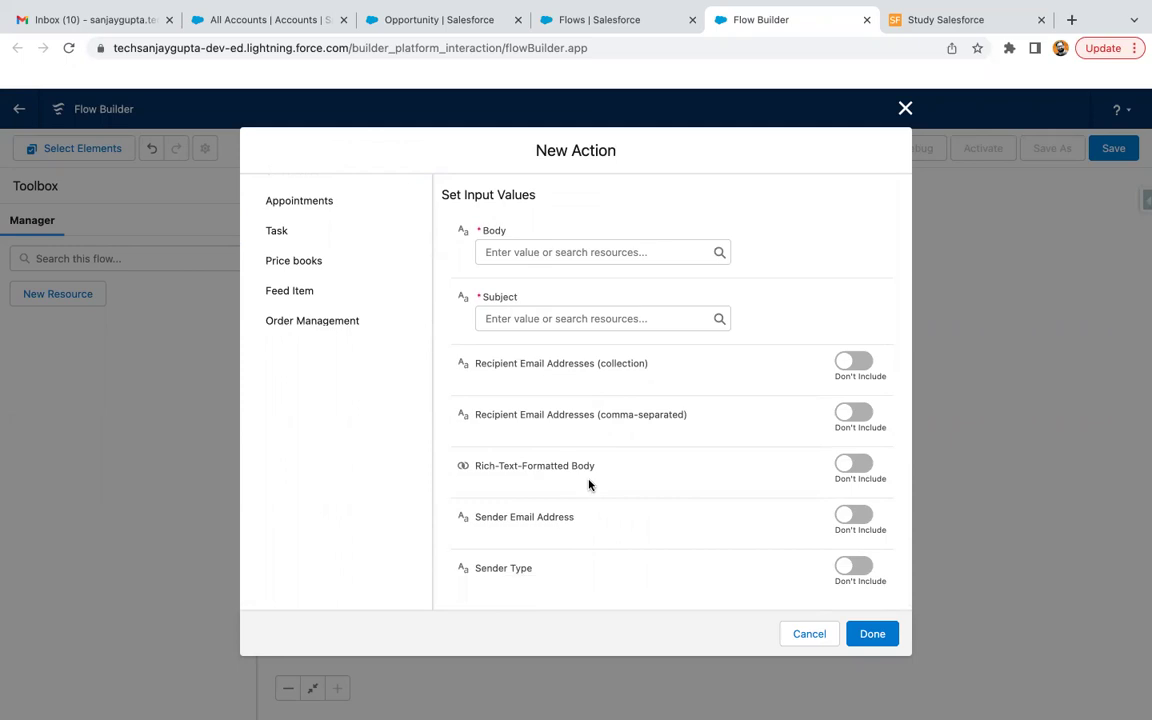
scroll(589, 482, "up", 1)
left_click(905, 108)
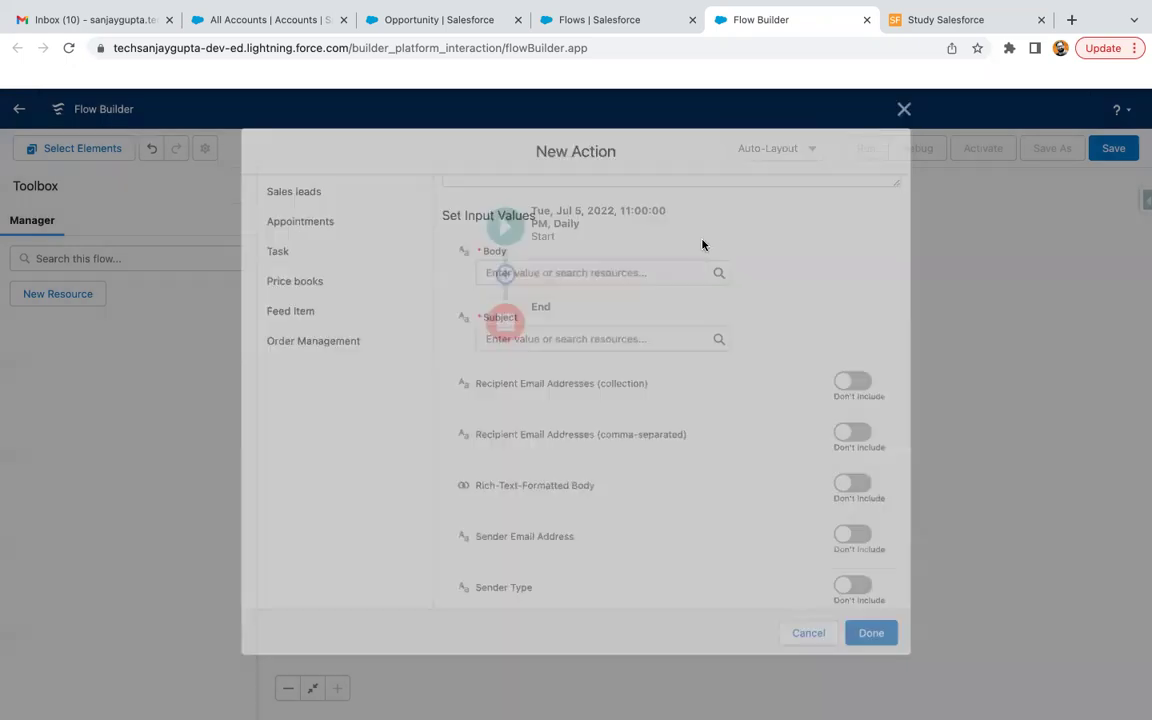
Filter a new Action element by the Email Alert type, examine the inputs of Send Contact Email. Notification, and cancel
left_click(505, 274)
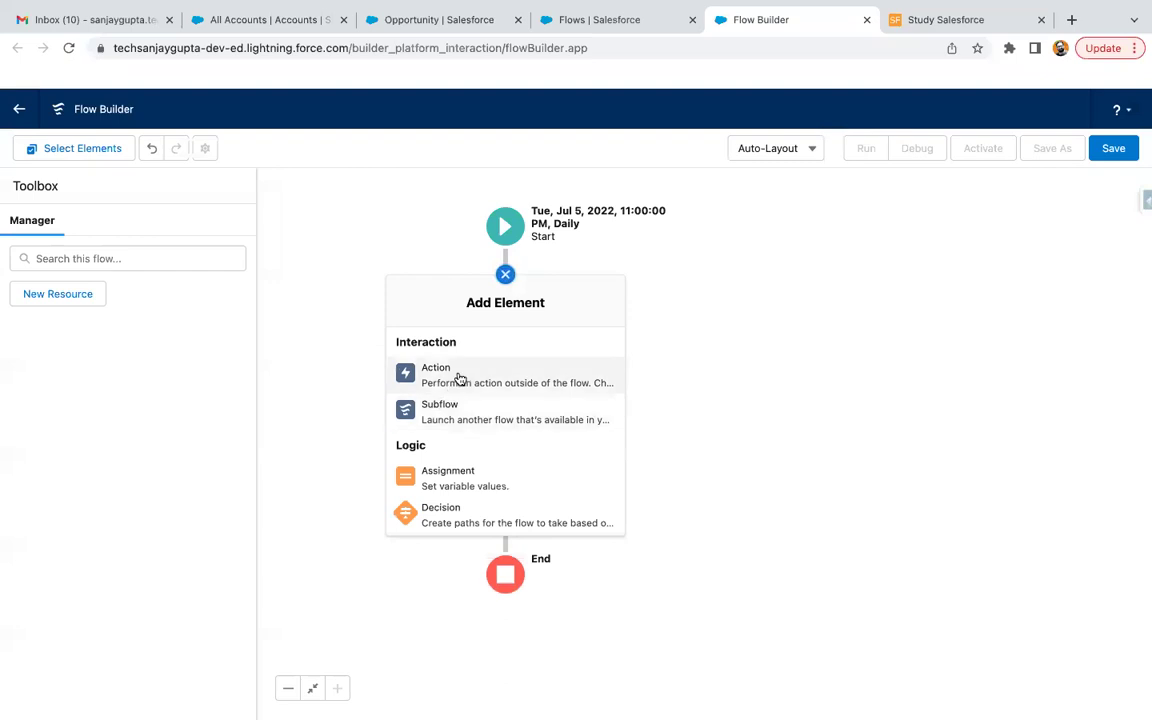
left_click(459, 378)
scroll(309, 463, "down", 5)
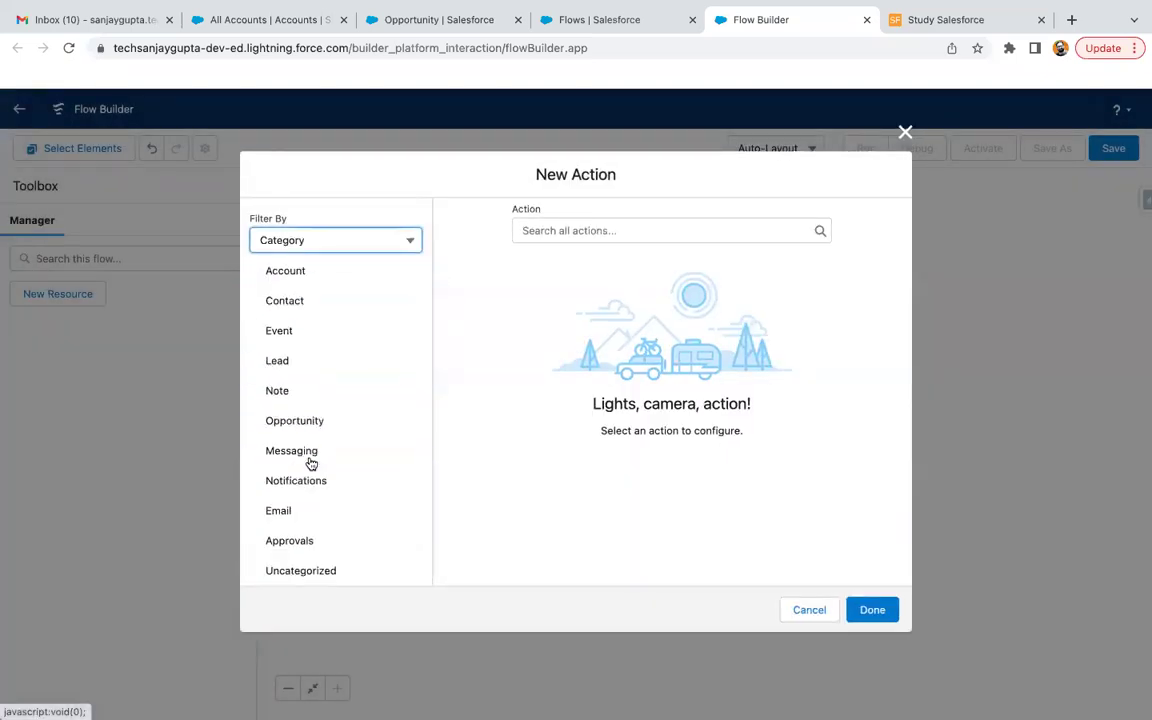
left_click(298, 506)
scroll(310, 303, "up", 4)
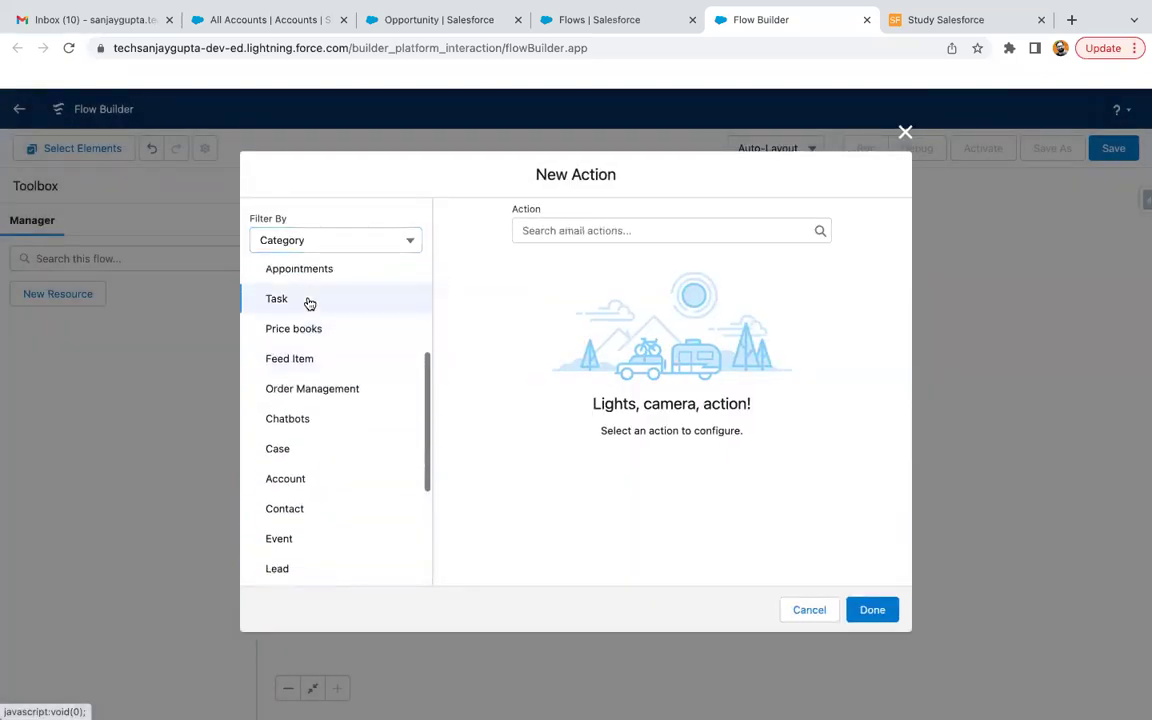
left_click(308, 241)
left_click(306, 300)
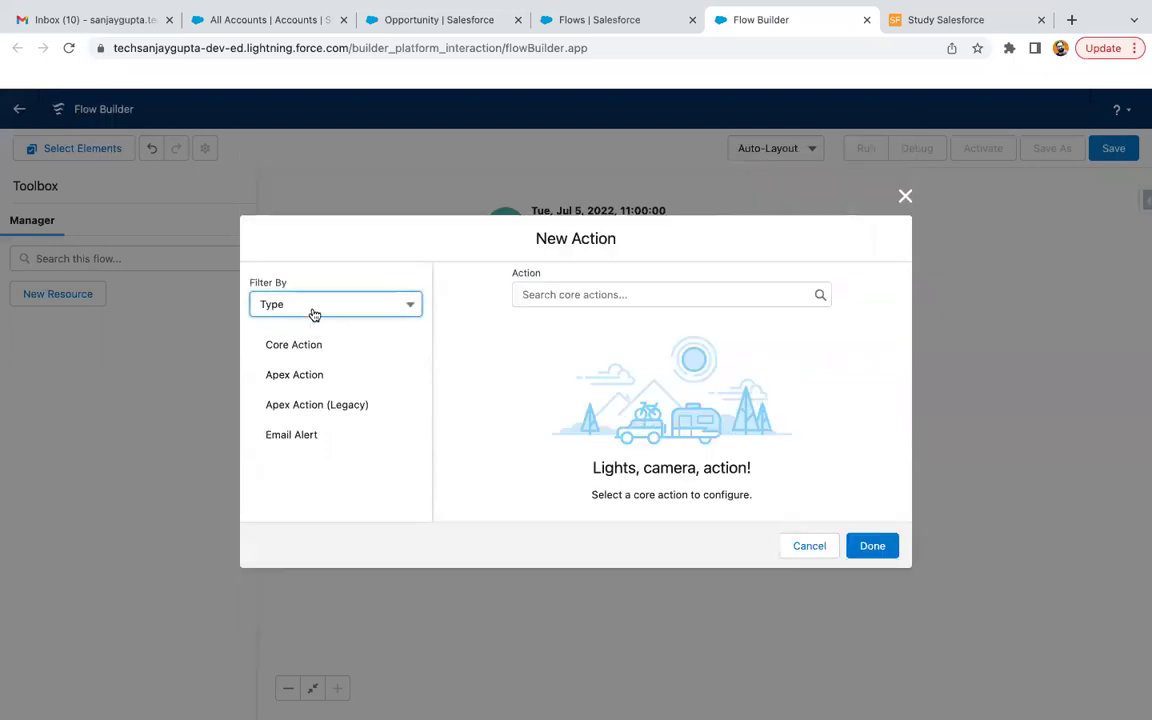
left_click(303, 433)
left_click(576, 292)
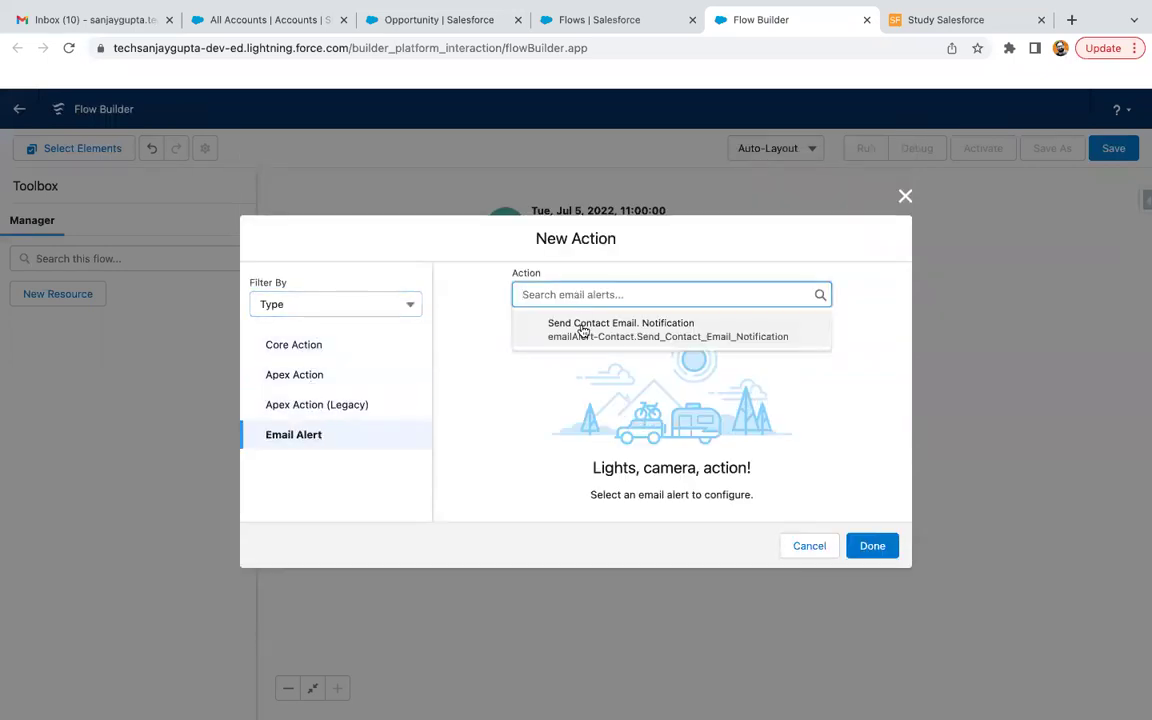
left_click(596, 330)
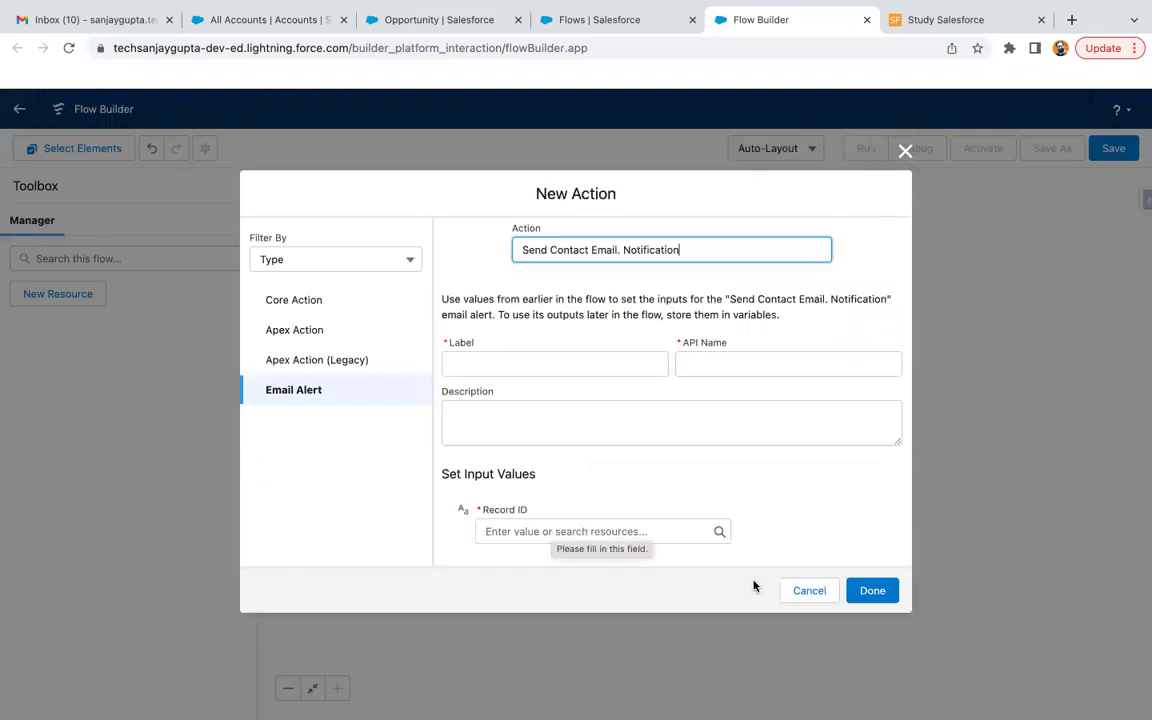
left_click(805, 590)
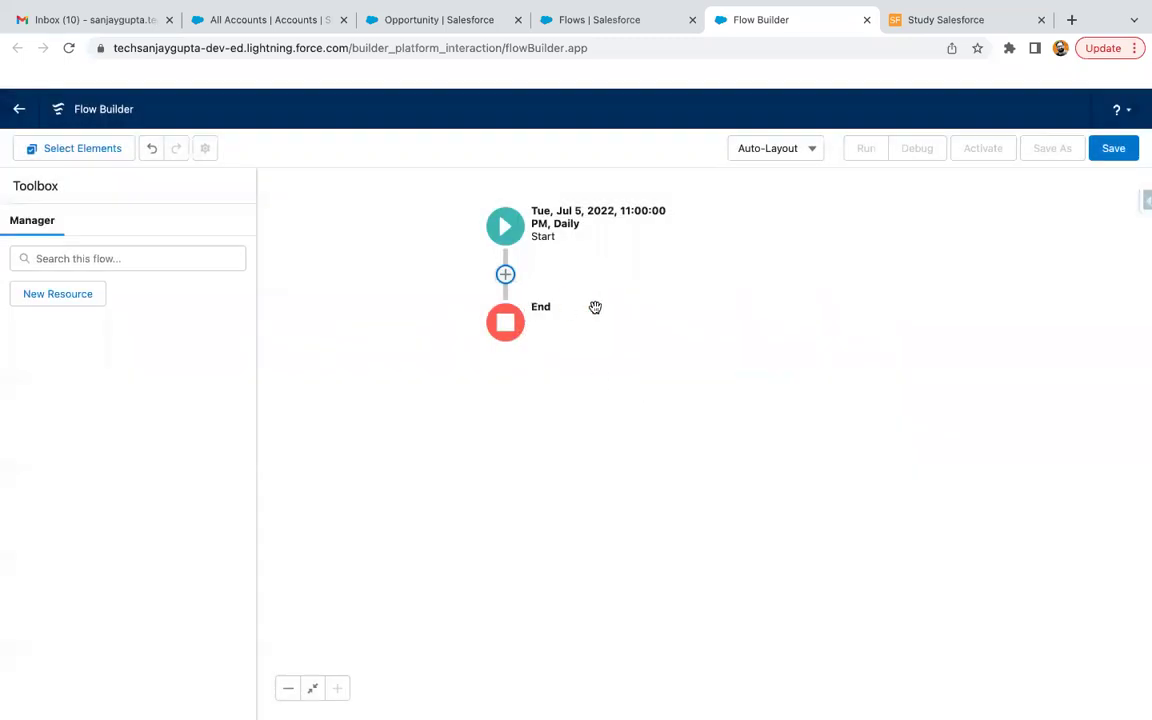
Find Classic Email Templates in the Opportunity tab's Setup and start a new text email template
left_click(442, 24)
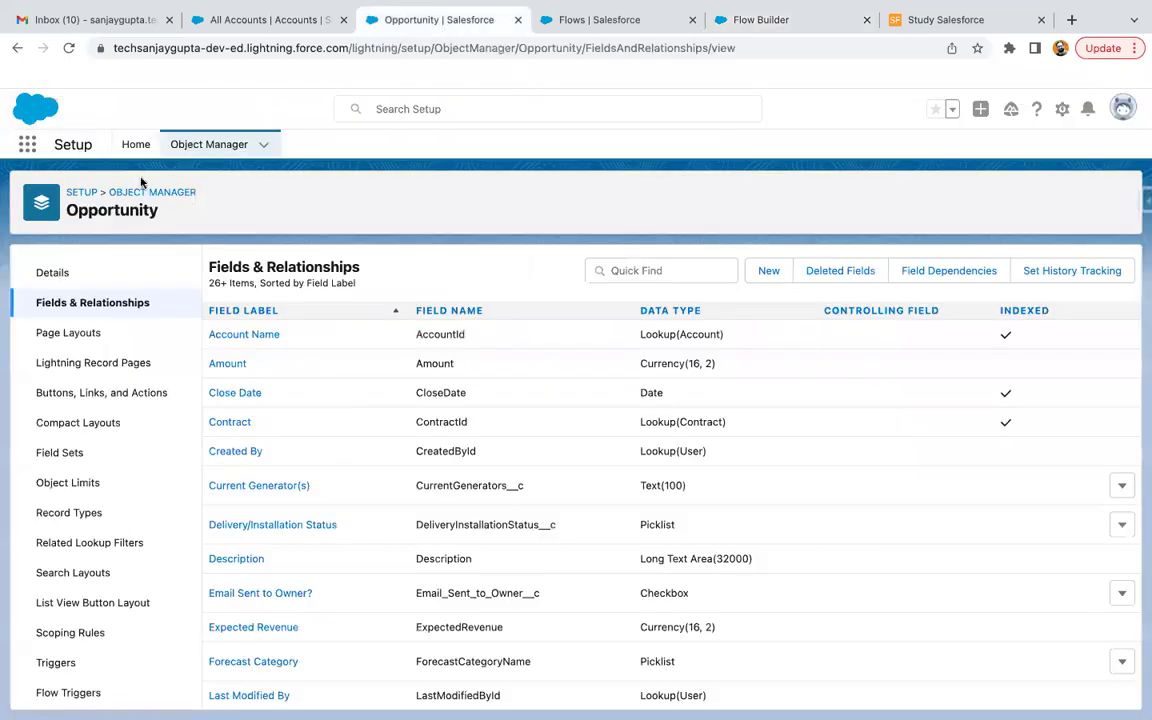
left_click(130, 150)
left_click(114, 184)
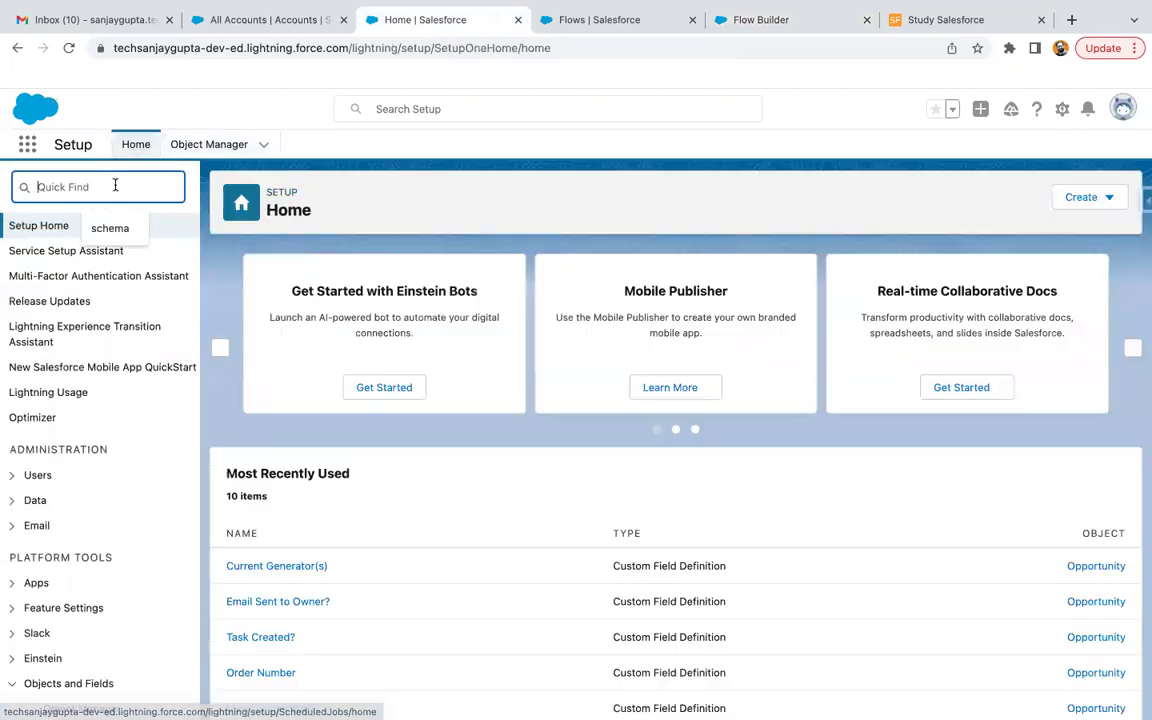
type("email temp")
left_click(101, 250)
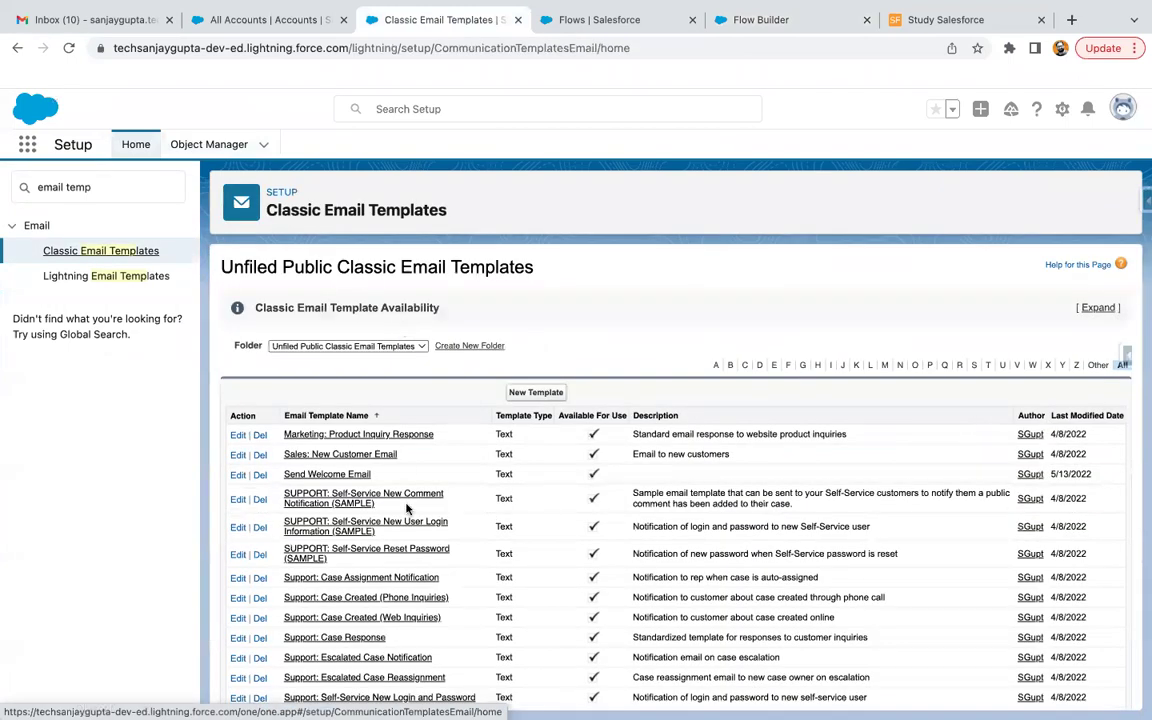
scroll(406, 509, "down", 1)
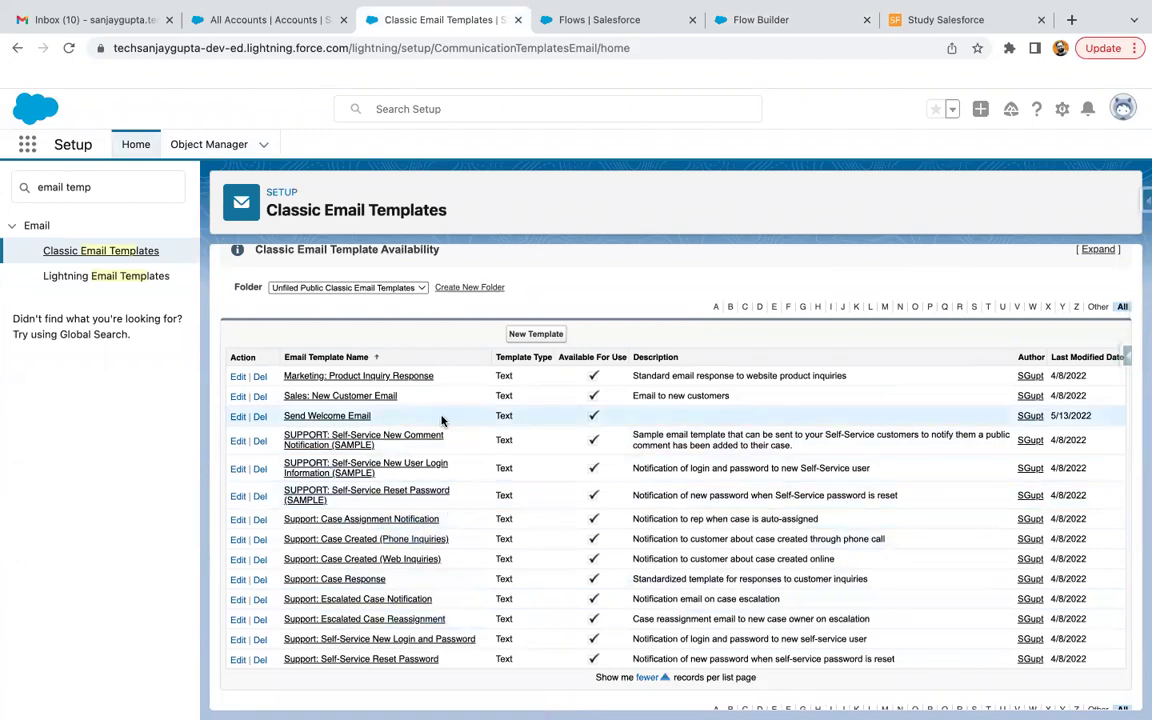
left_click(527, 335)
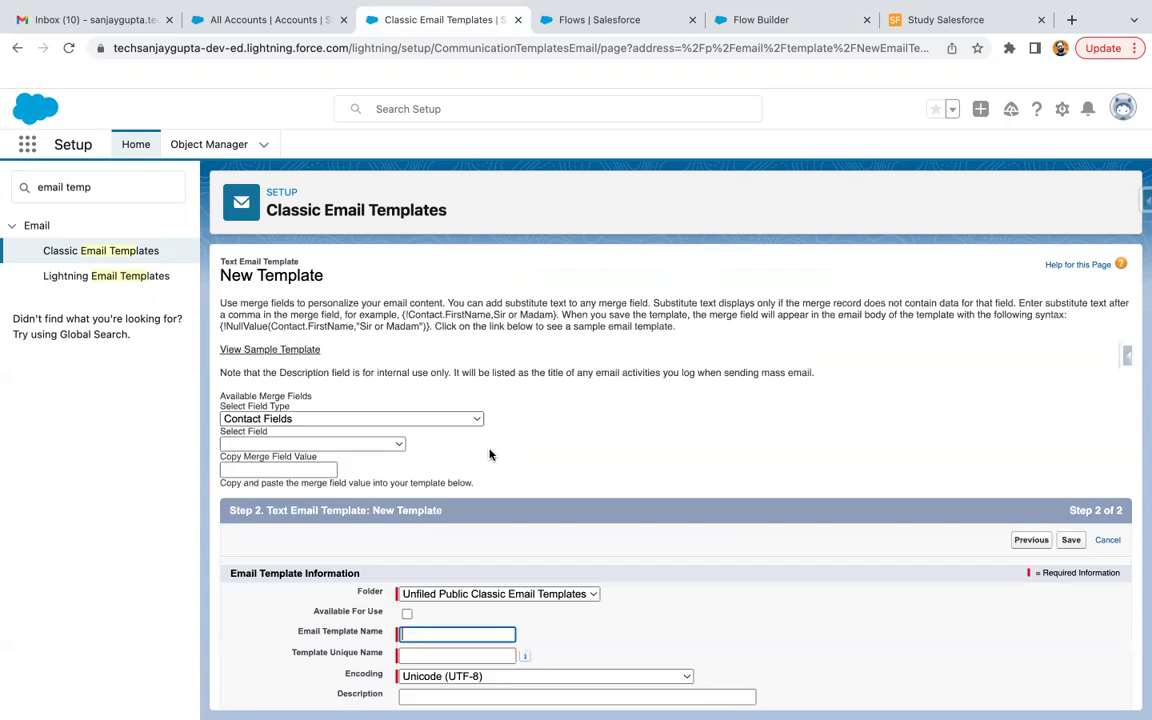
Make the new template available for use and name it Welcome Email
scroll(406, 503, "down", 2)
left_click(407, 428)
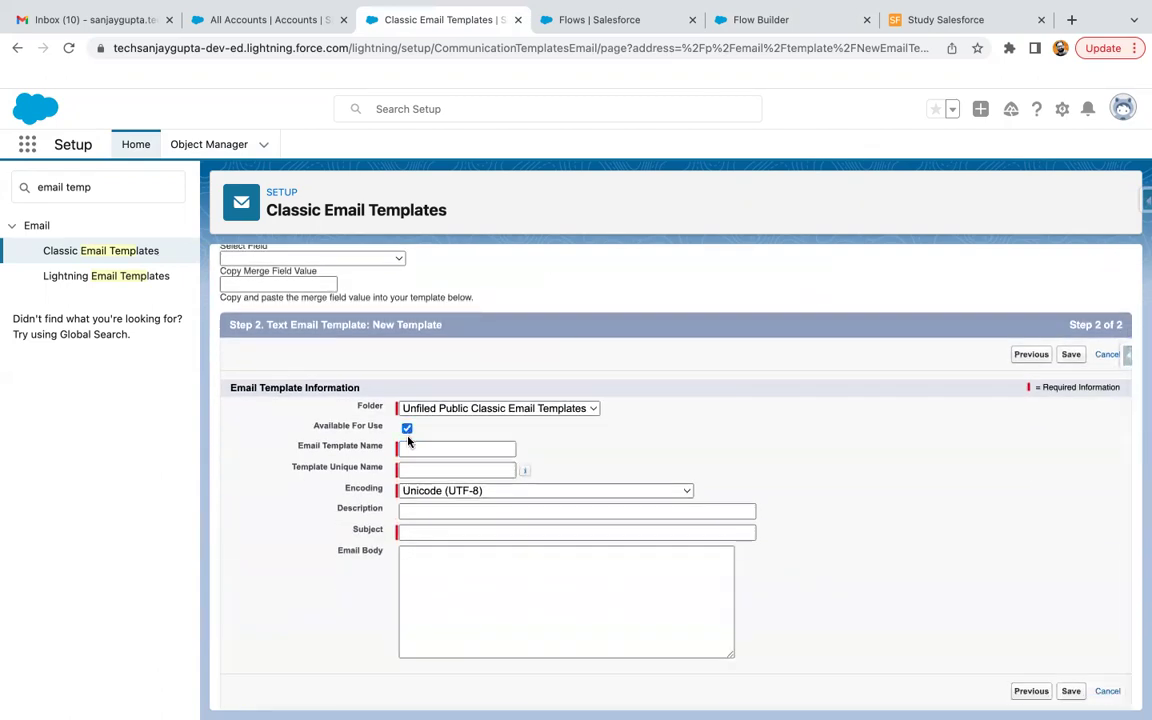
left_click(406, 447)
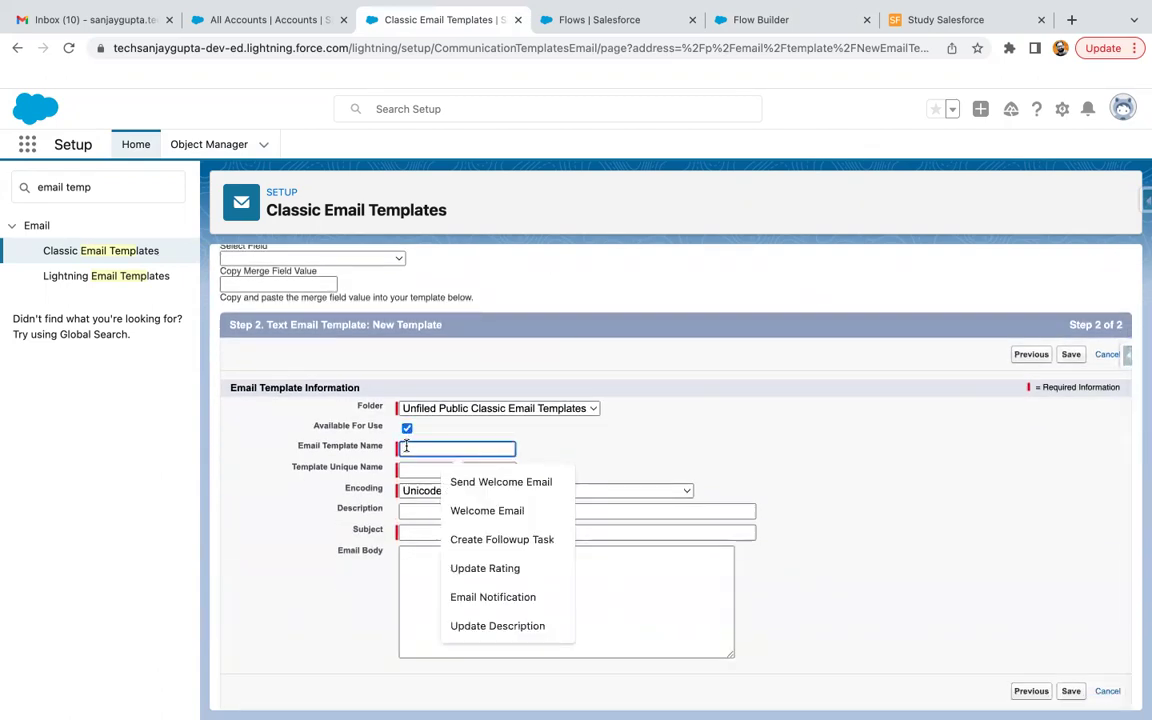
left_click(500, 510)
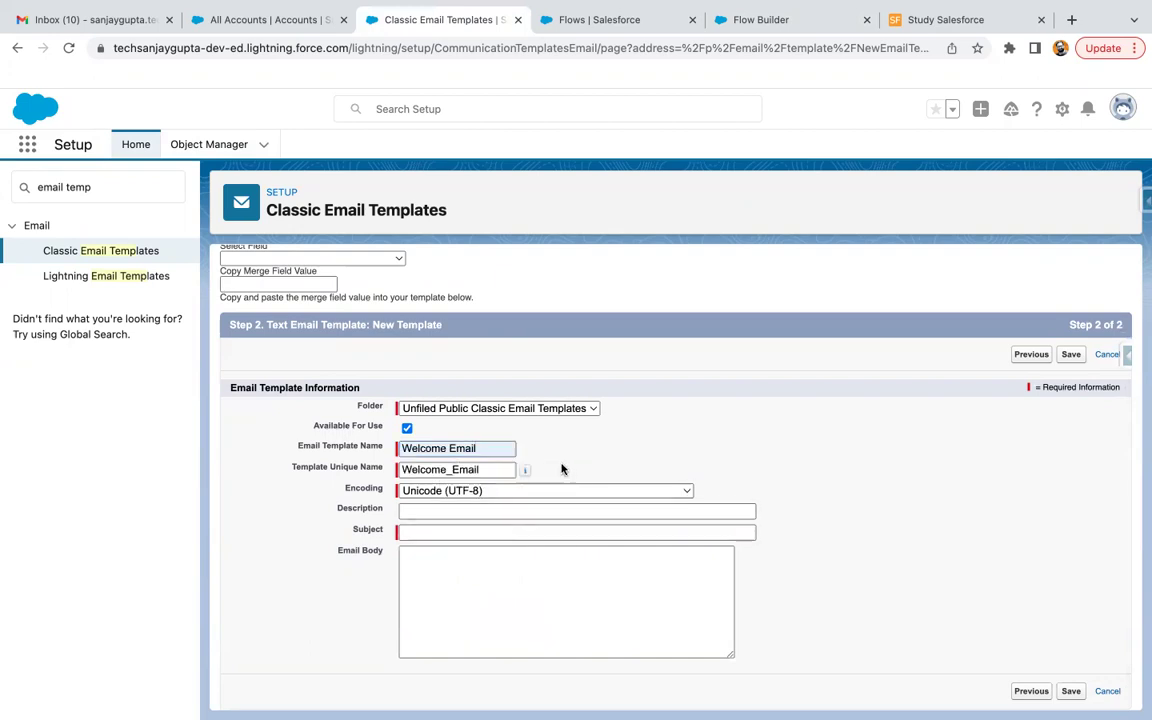
Set the template's subject to "Opportunity is Closed Won!"
left_click(449, 536)
type("Welco")
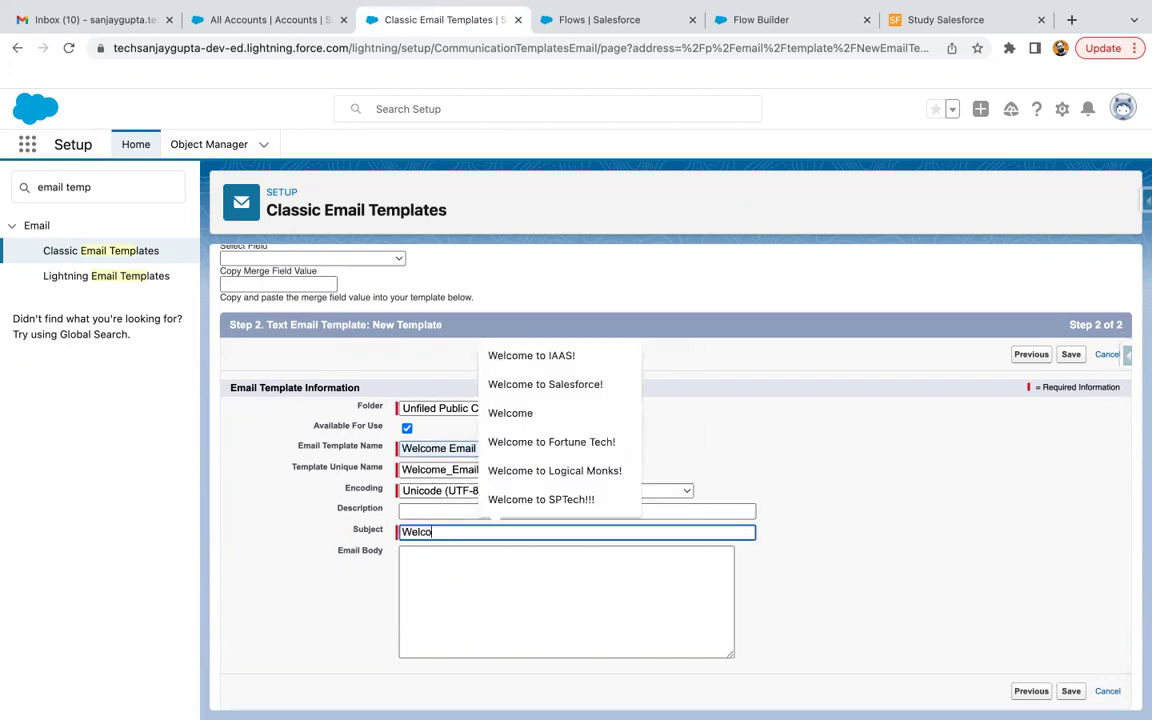
key("BackSpace")
key("BackSpace")
key("BackSpace")
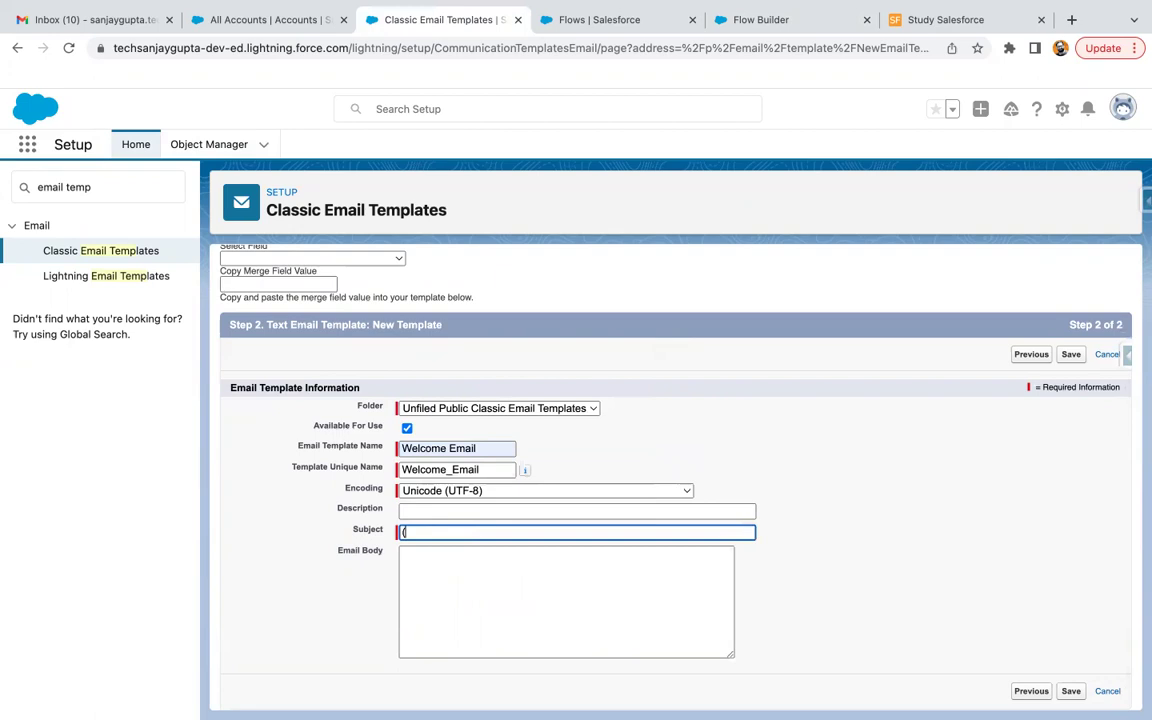
type("Oppo")
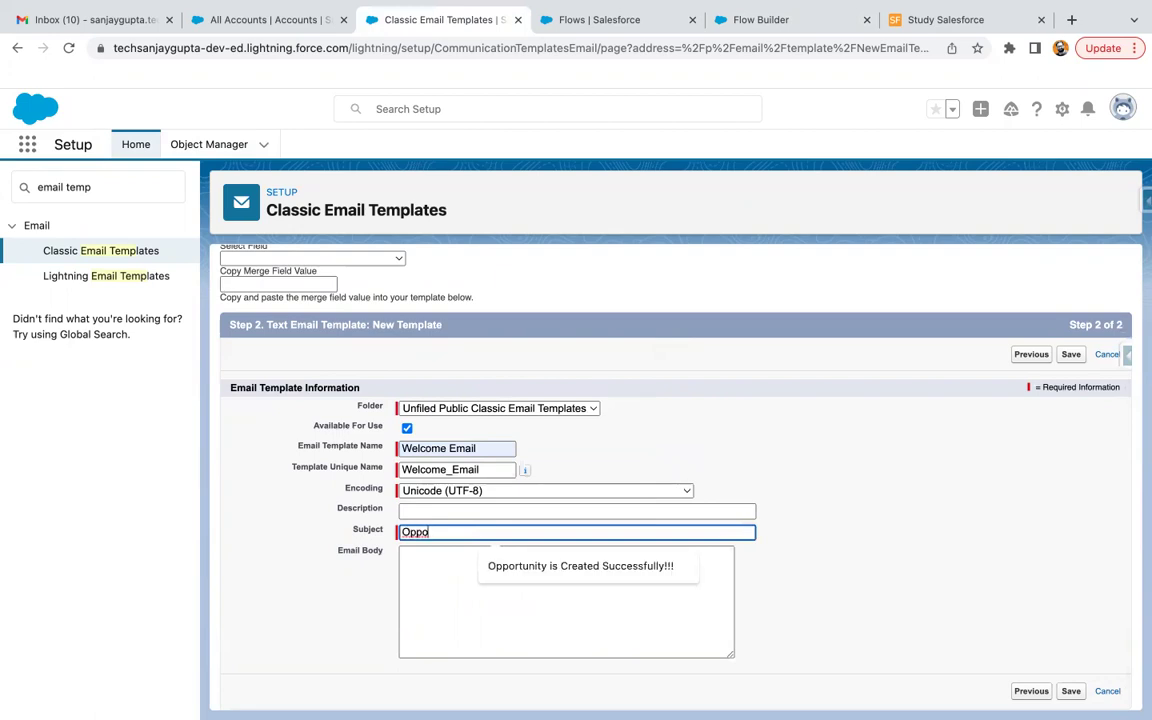
type("rtunity is Closed Won!")
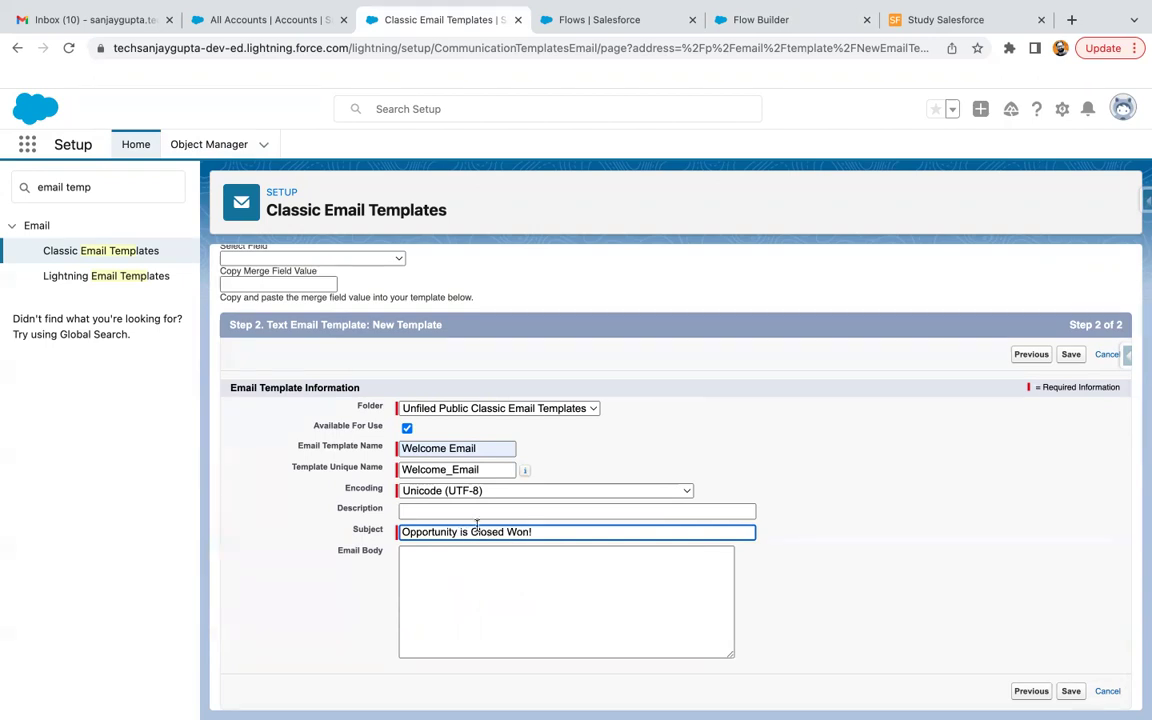
Begin the email body with "Hi" and set the merge field type to Opportunity Fields
left_click(563, 556)
left_click(507, 572)
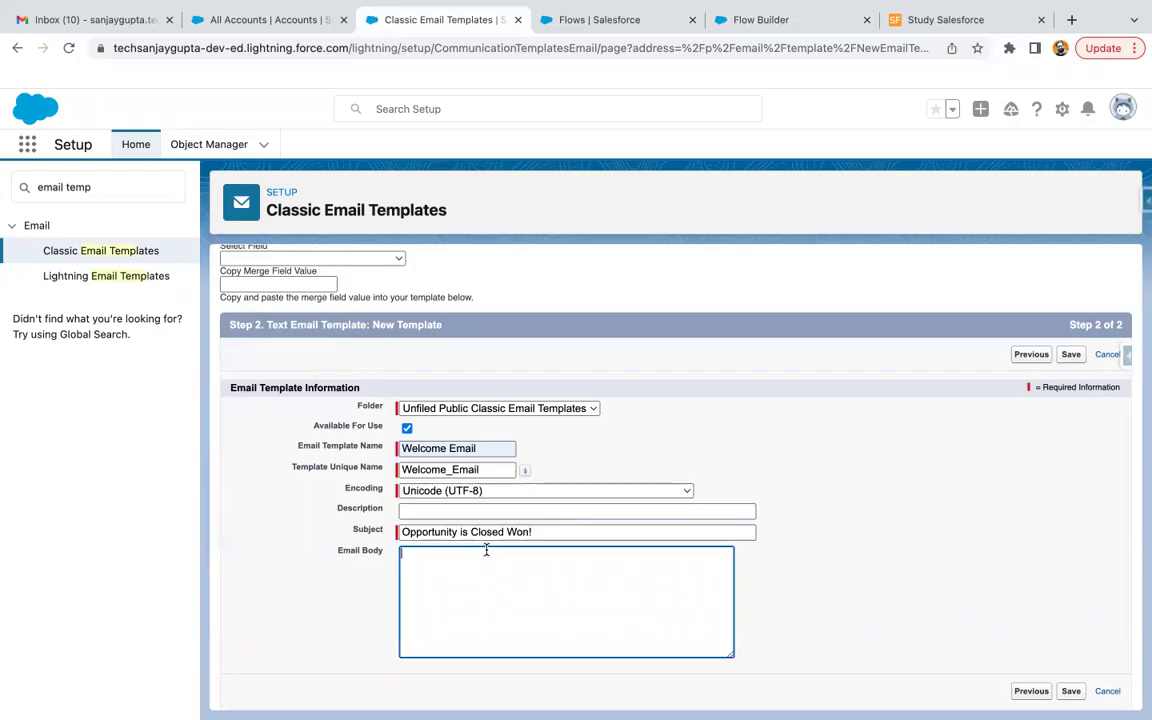
type("Hi")
scroll(394, 375, "up", 2)
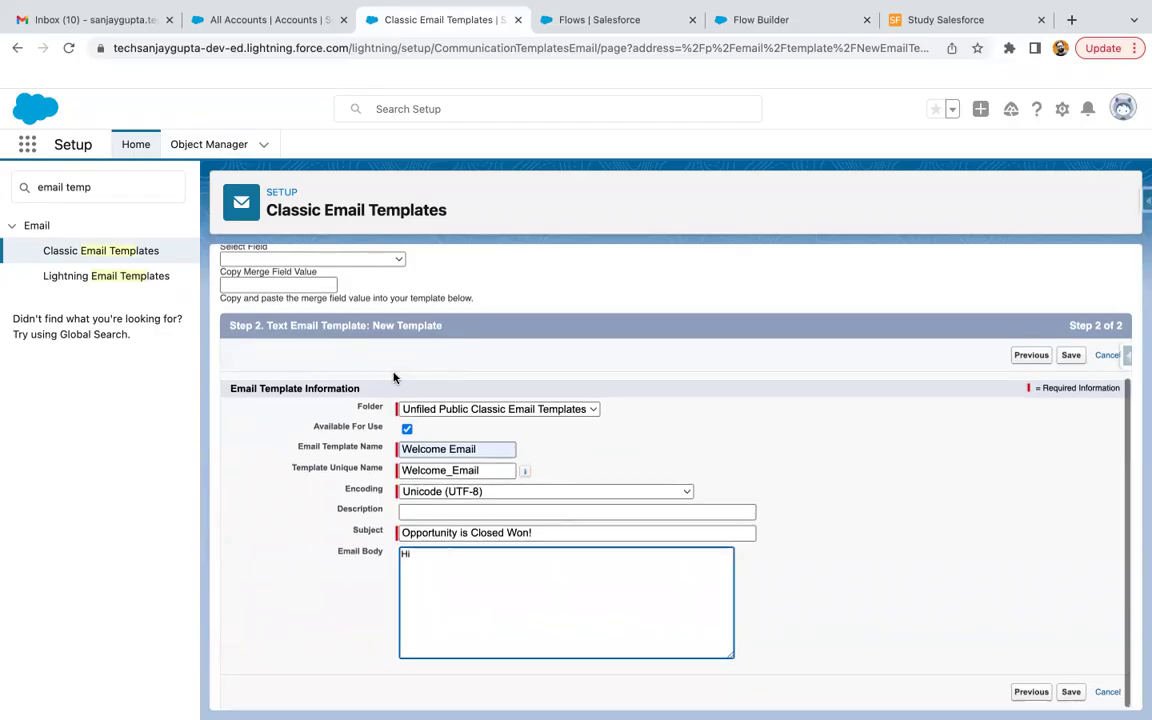
left_click(242, 339)
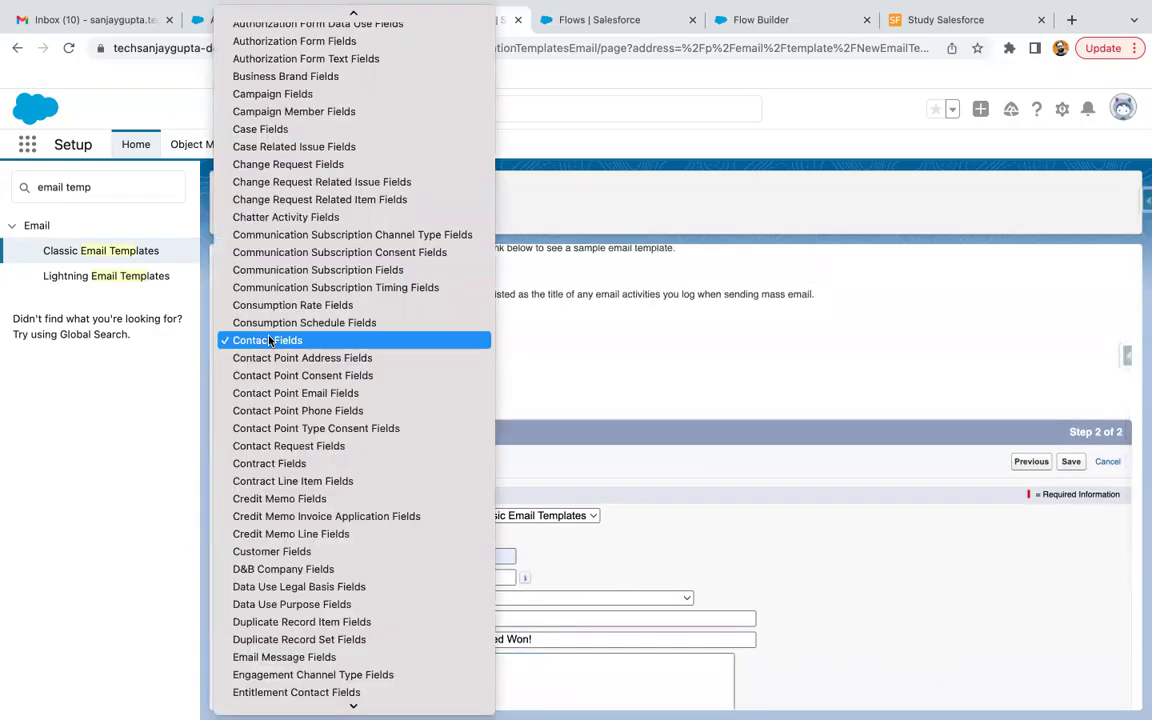
type("opp")
scroll(272, 599, "down", 5)
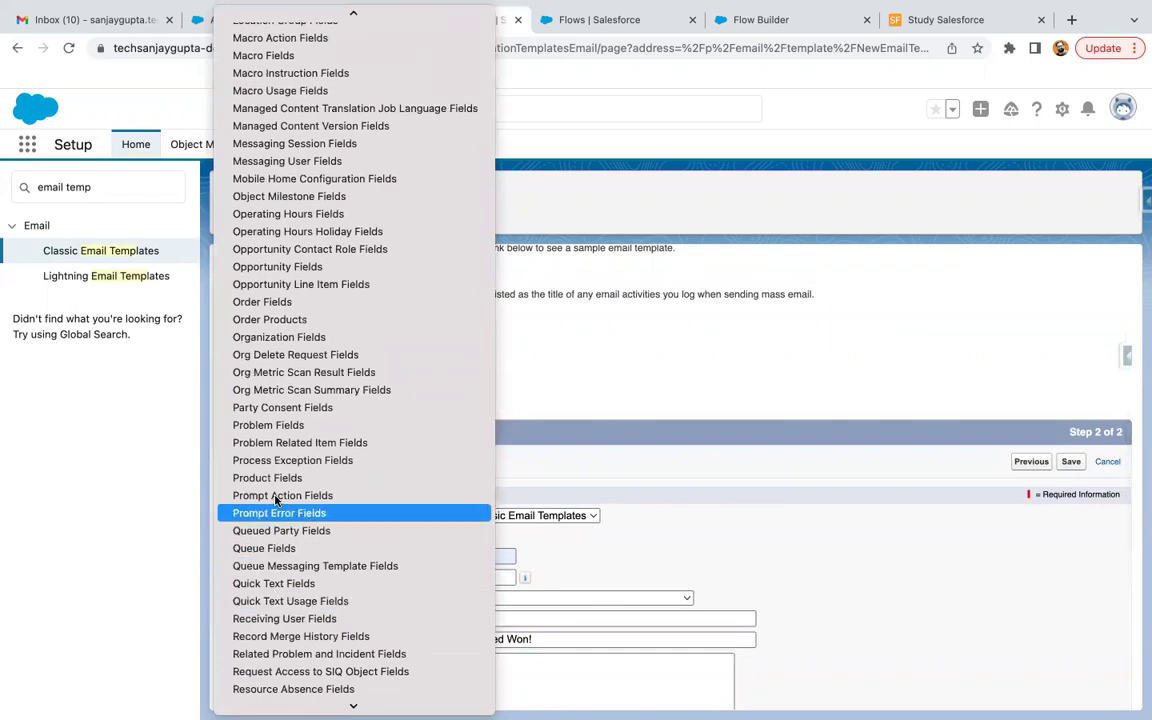
left_click(248, 266)
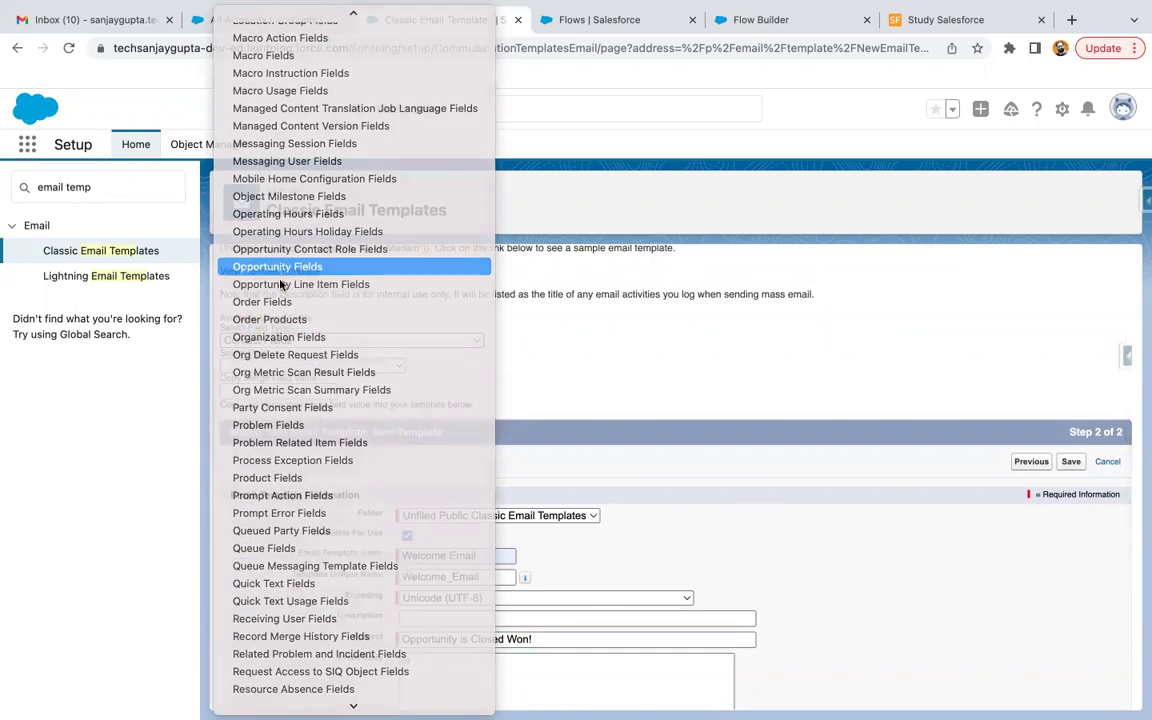
Insert the Owner First Name merge field {!Opportunity.OwnerFirstName} after the greeting in the email body
left_click(283, 365)
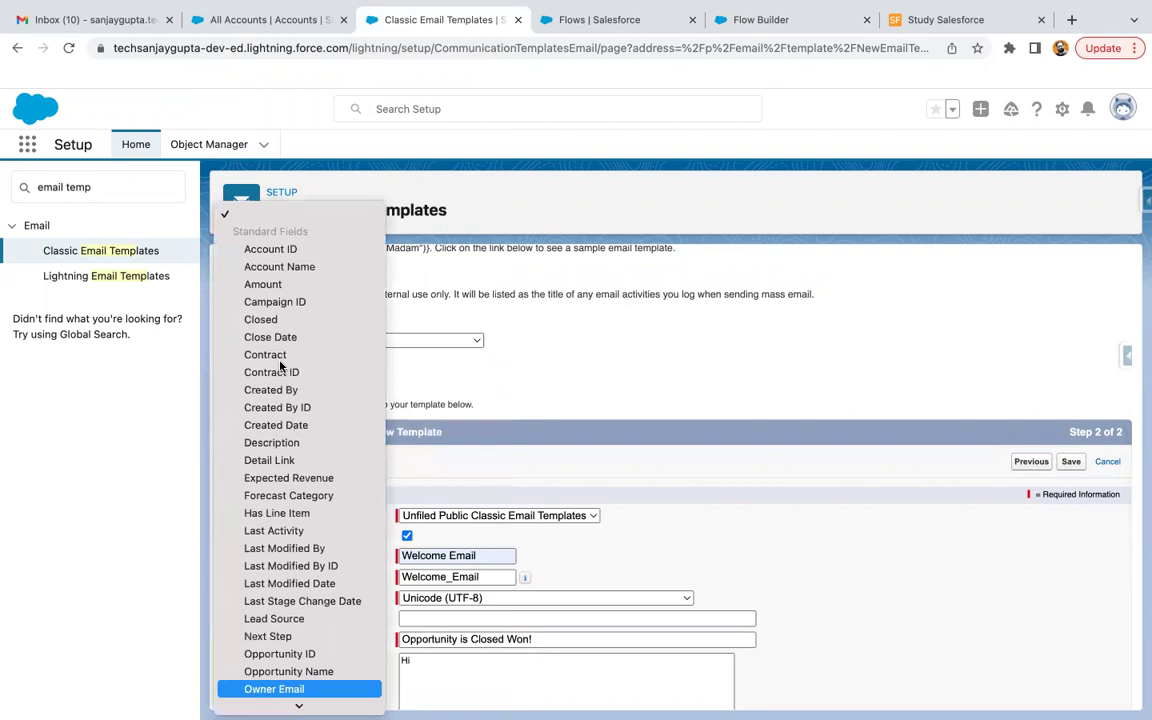
scroll(276, 637, "down", 5)
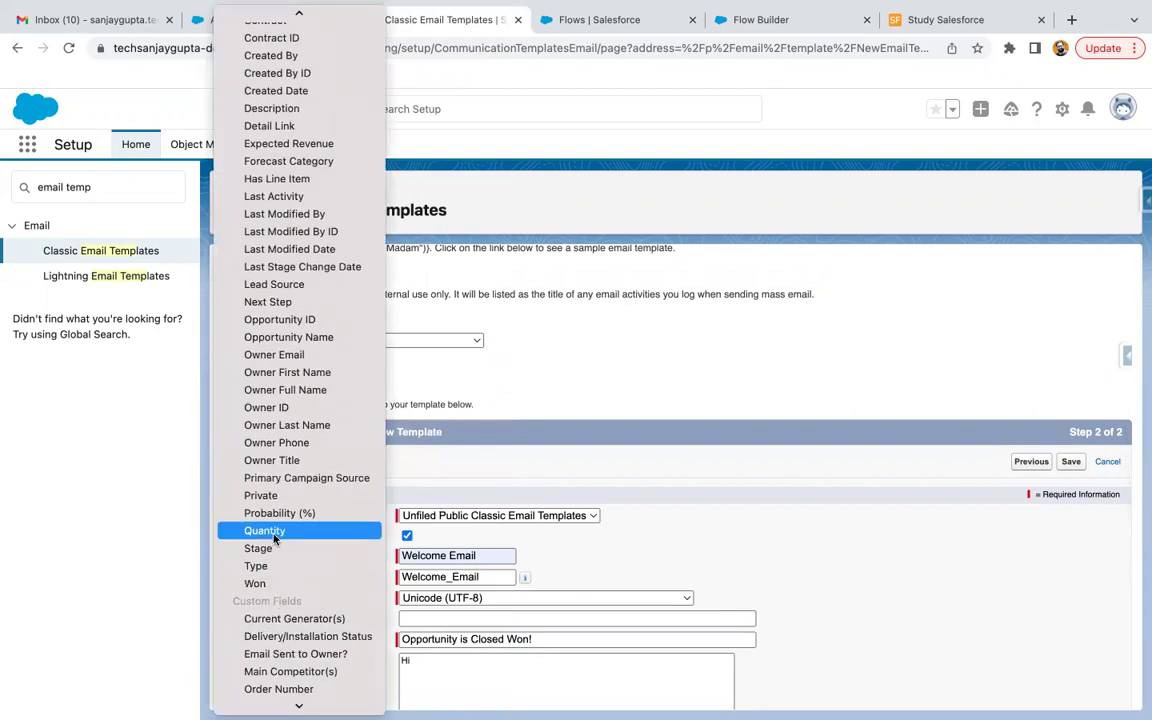
left_click(250, 377)
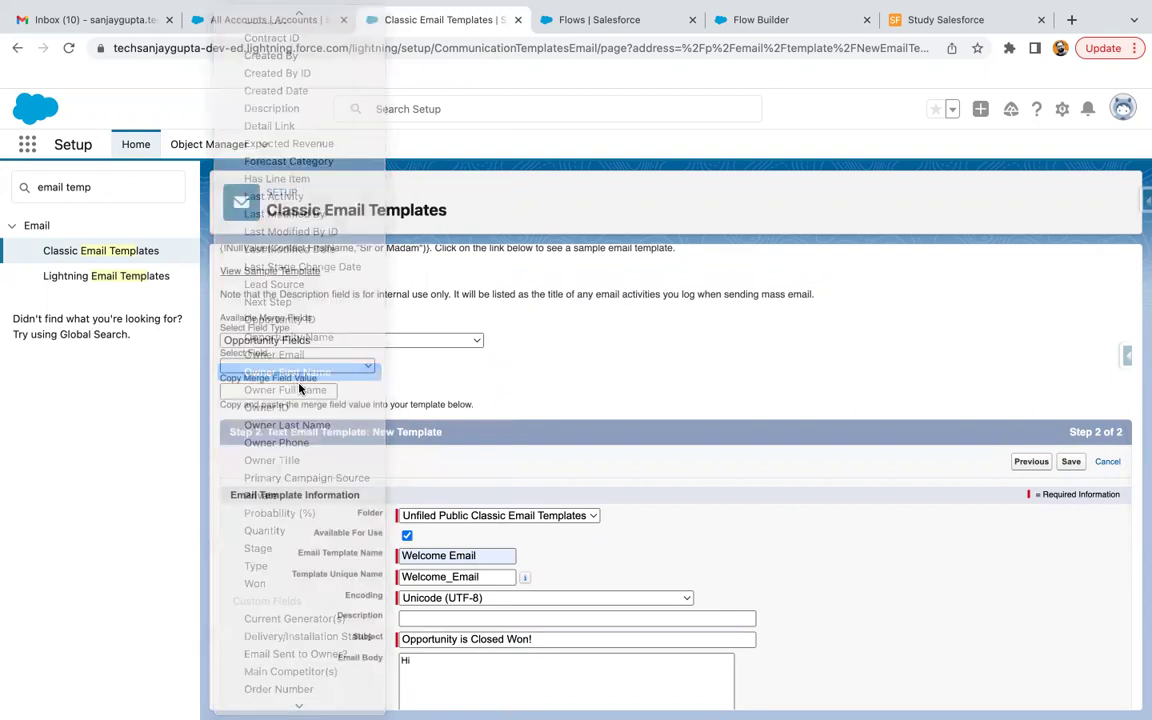
key("ctrl+c")
left_click(478, 670)
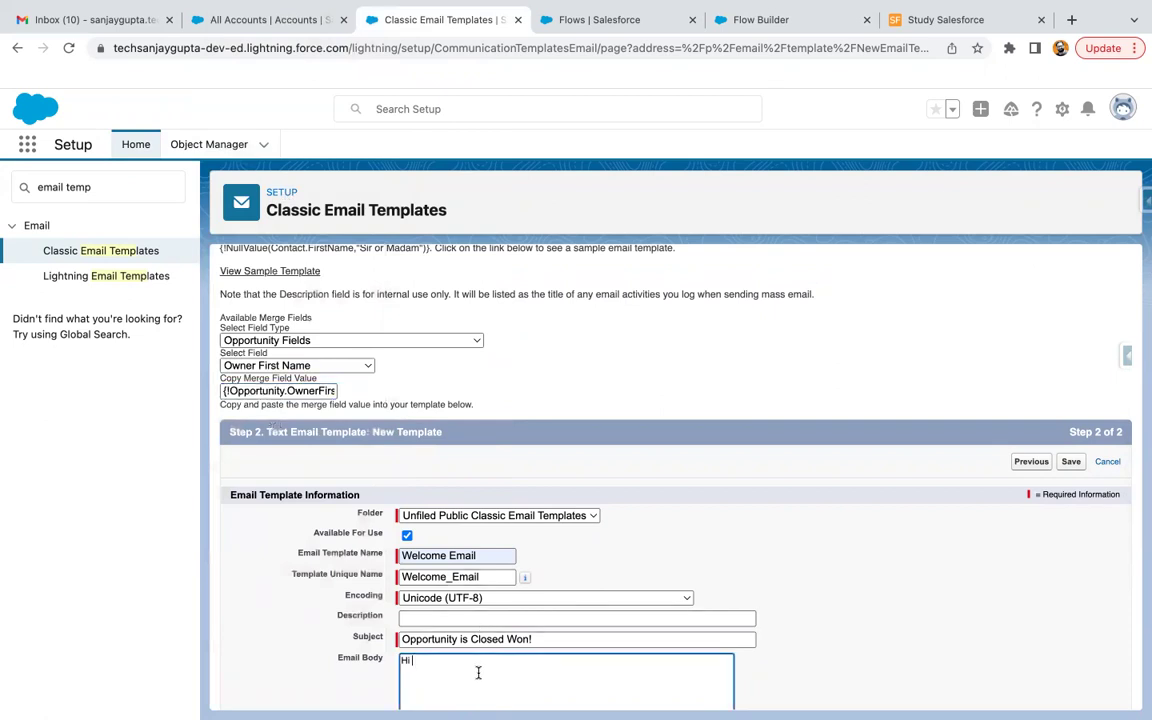
key("ctrl+v")
End the greeting with a comma and add the body line "Opportunity is successfully closed won!" below it
scroll(675, 500, "down", 2)
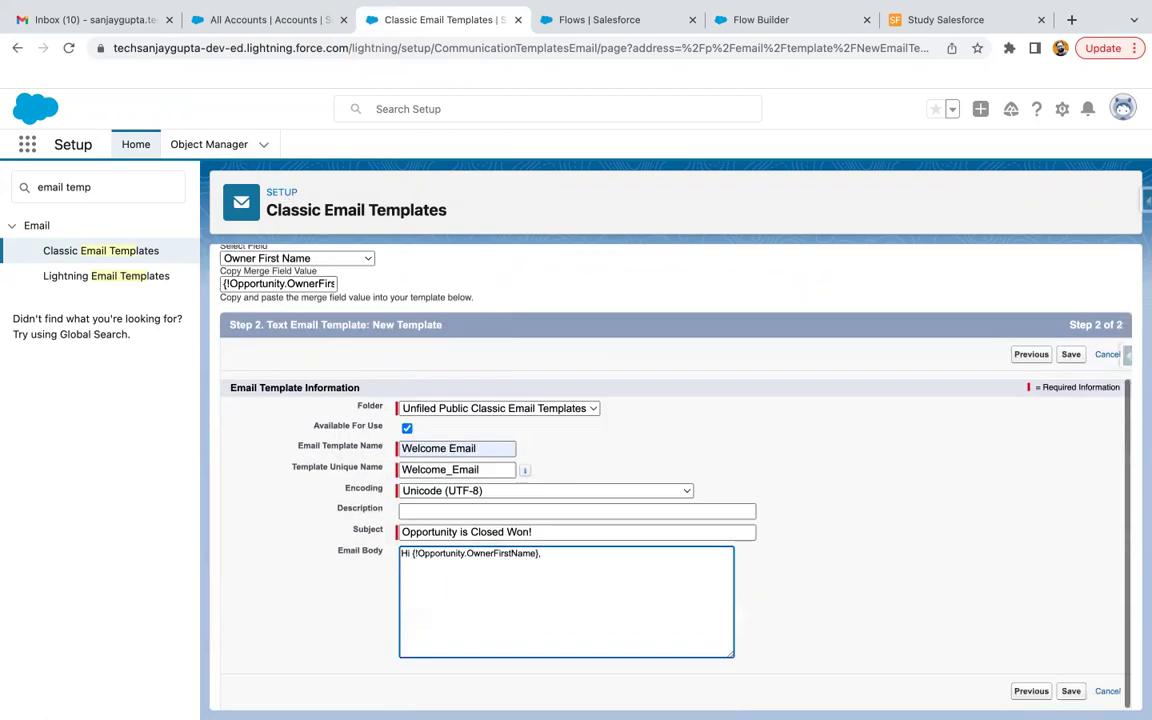
type("Opportunity is ")
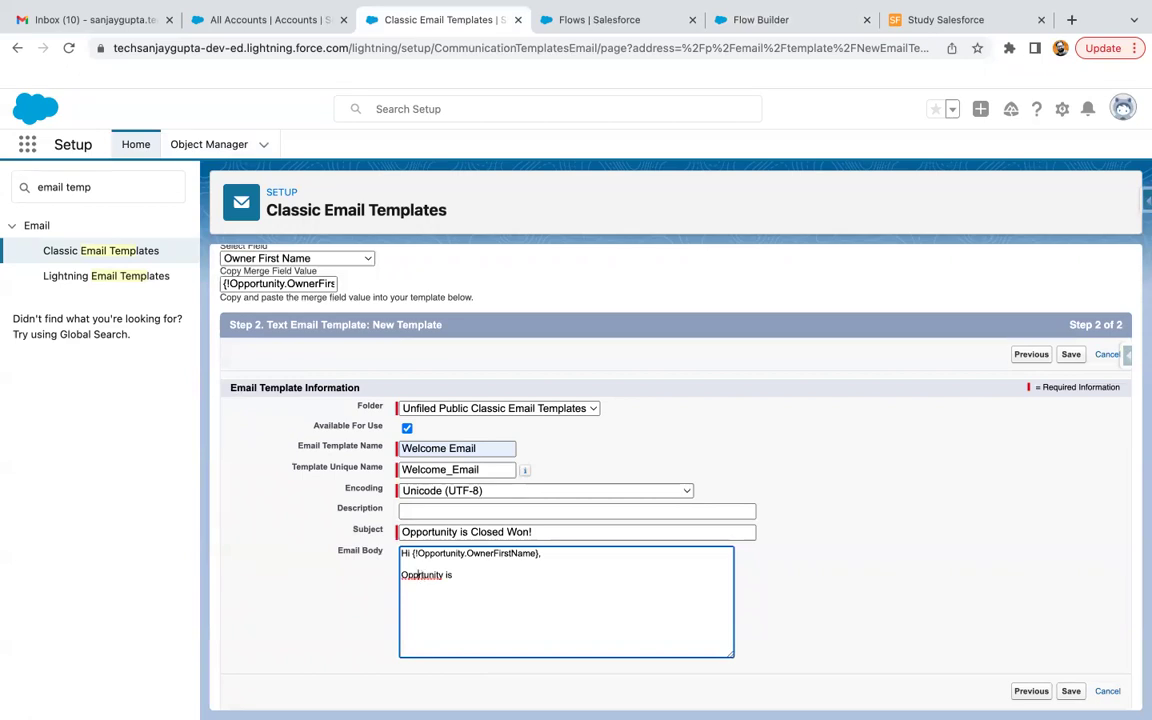
type("osed won!")
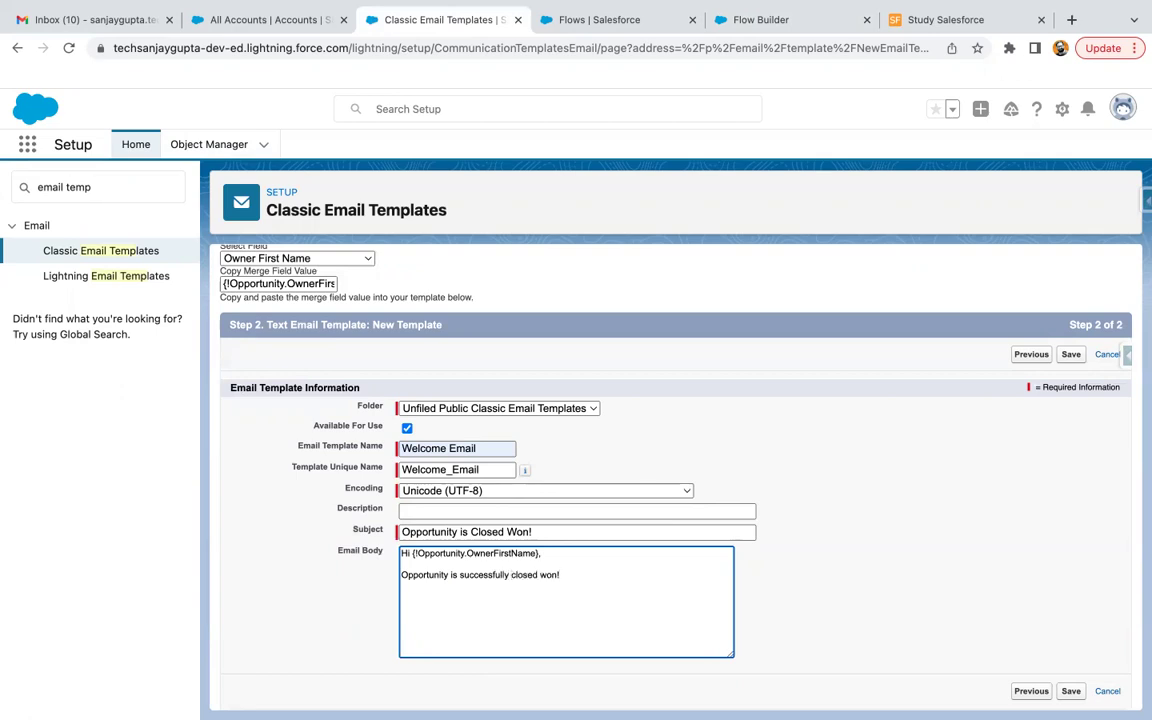
Add the Detail Link merge field {!Opportunity.Link} below the closed won line, and save the email template
scroll(400, 434, "up", 2)
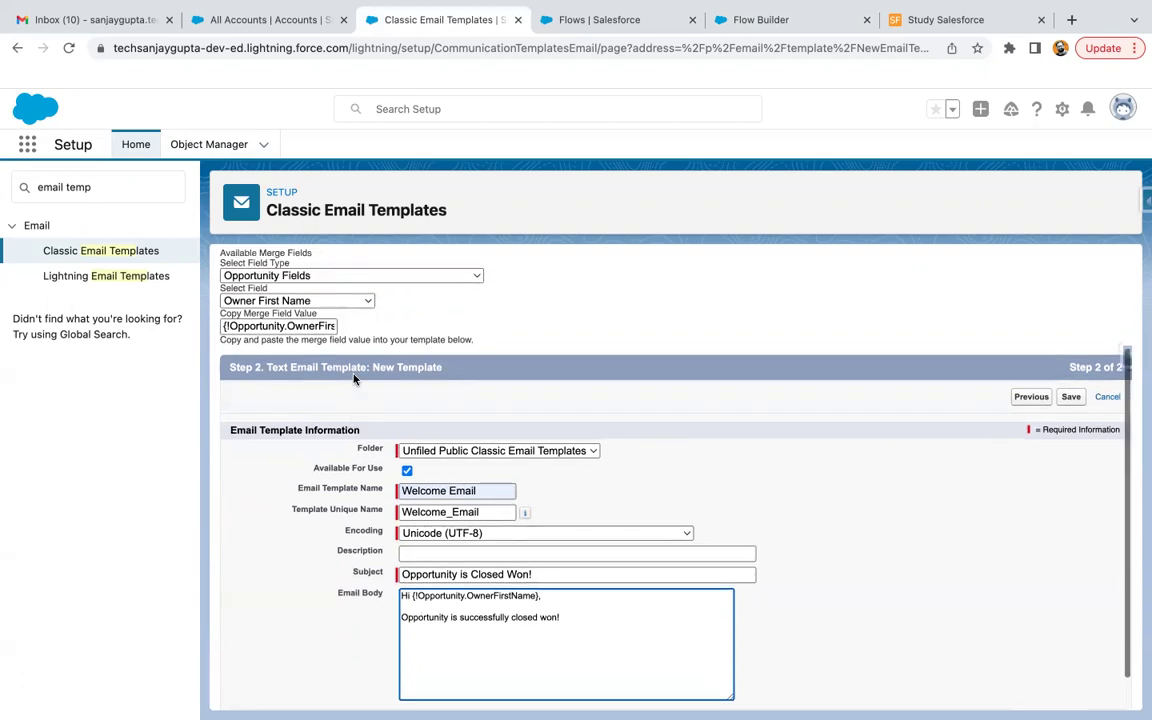
left_click(296, 311)
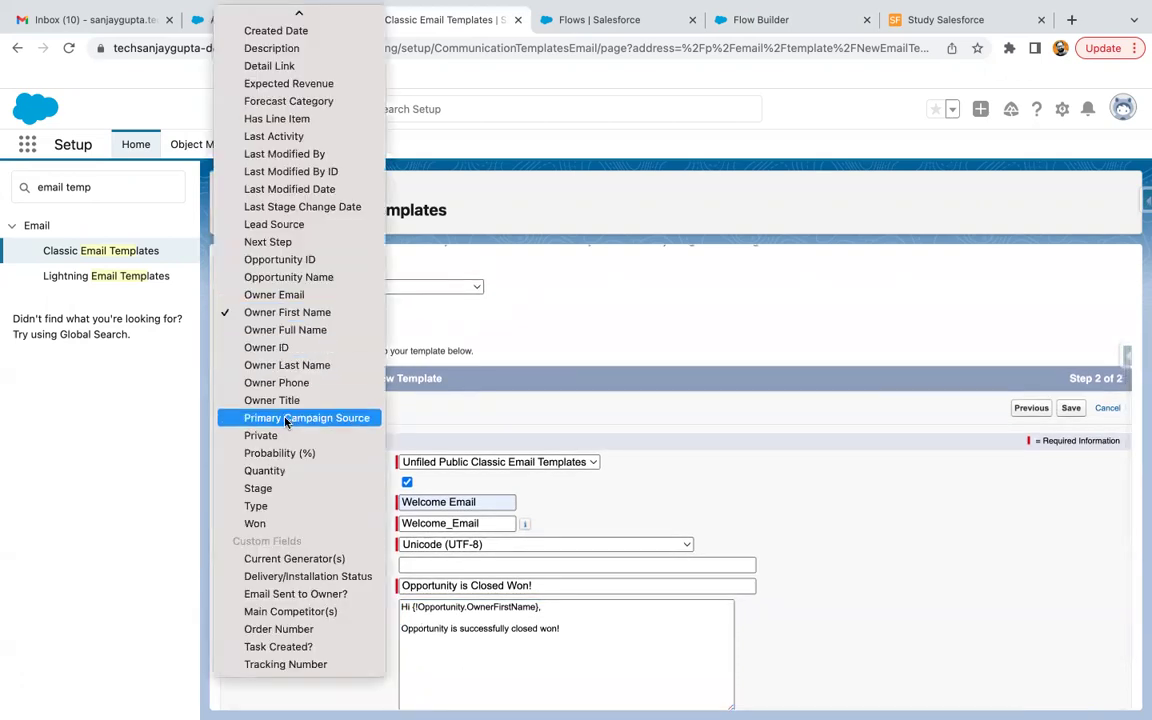
scroll(287, 317, "up", 3)
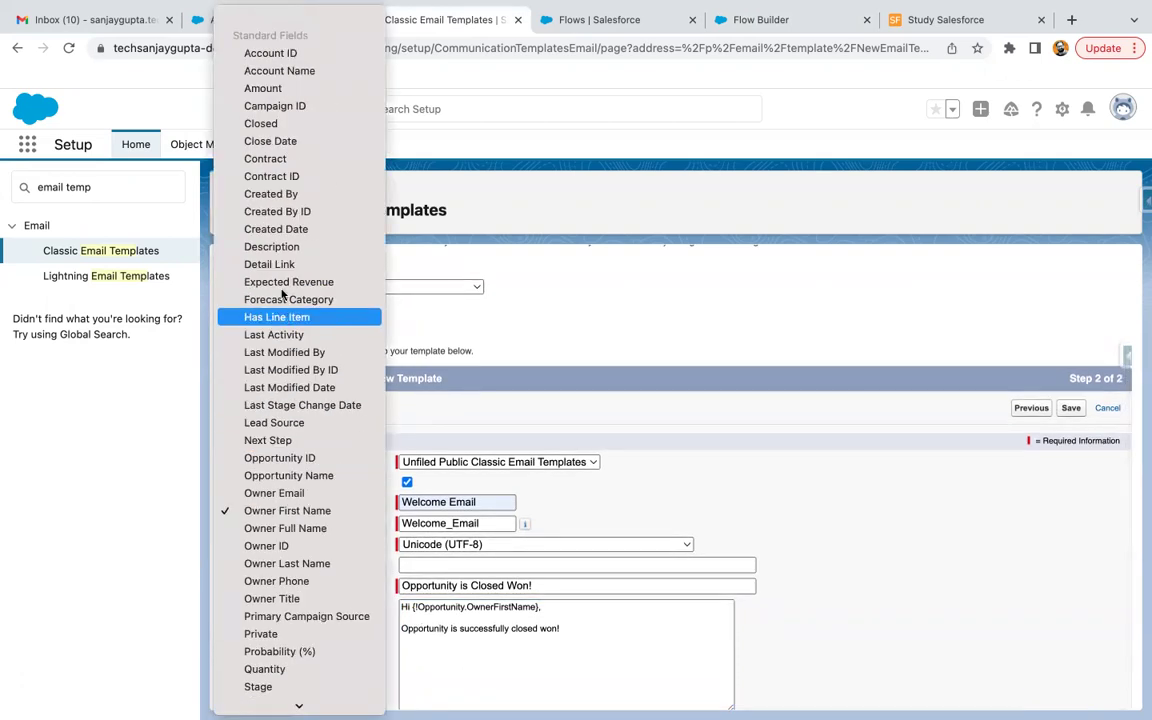
left_click(283, 264)
key("super+c")
left_click(417, 653)
key("super+v")
scroll(417, 656, "down", 1)
left_click(769, 594)
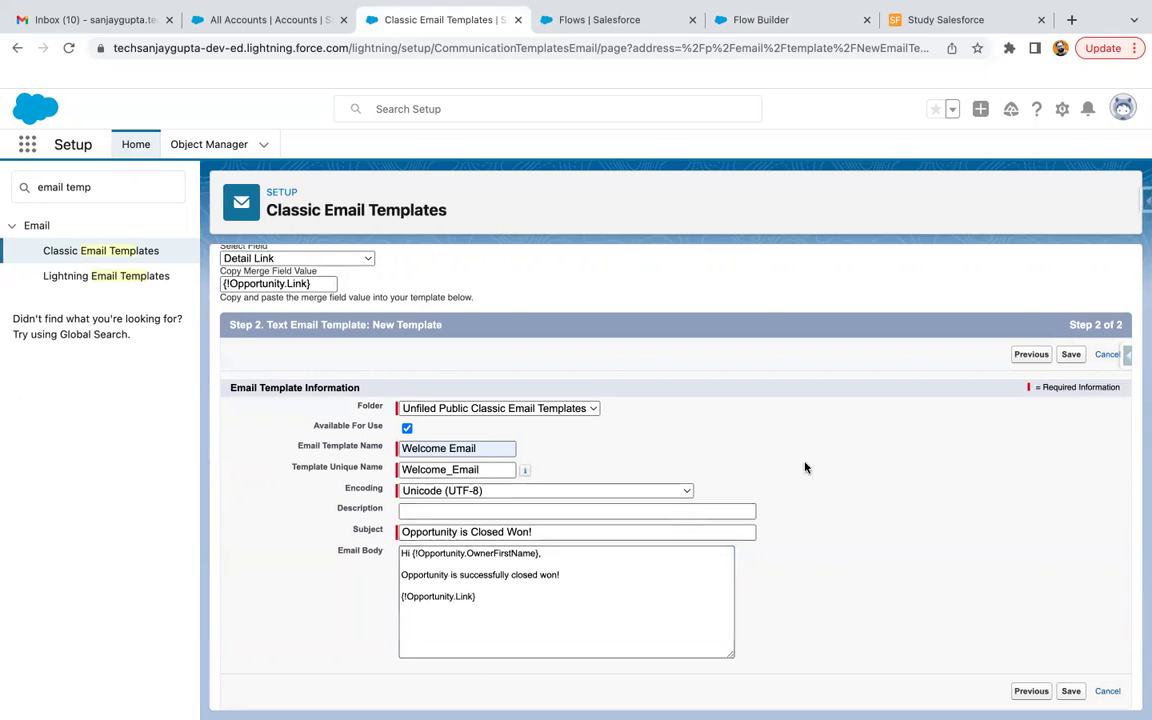
left_click(1067, 687)
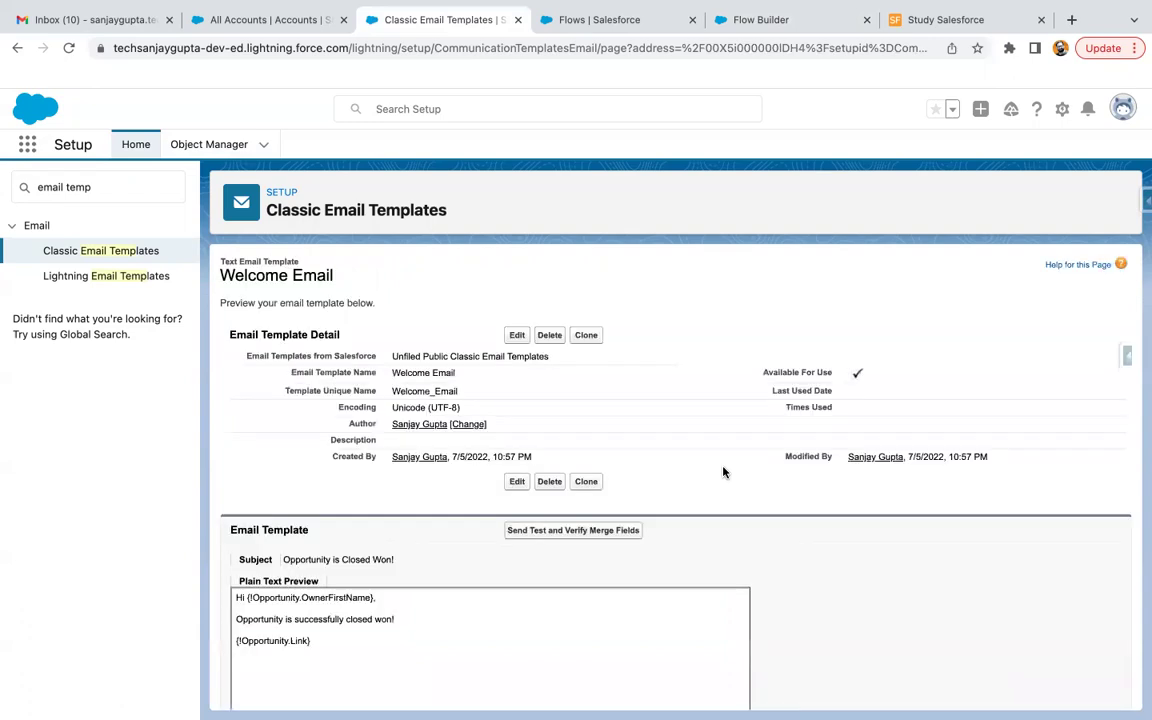
Search Setup for "email alert", open Email Alerts, and continue past the workflow introduction to the alert list
left_click(141, 185)
key("ctrl+a")
type("email ")
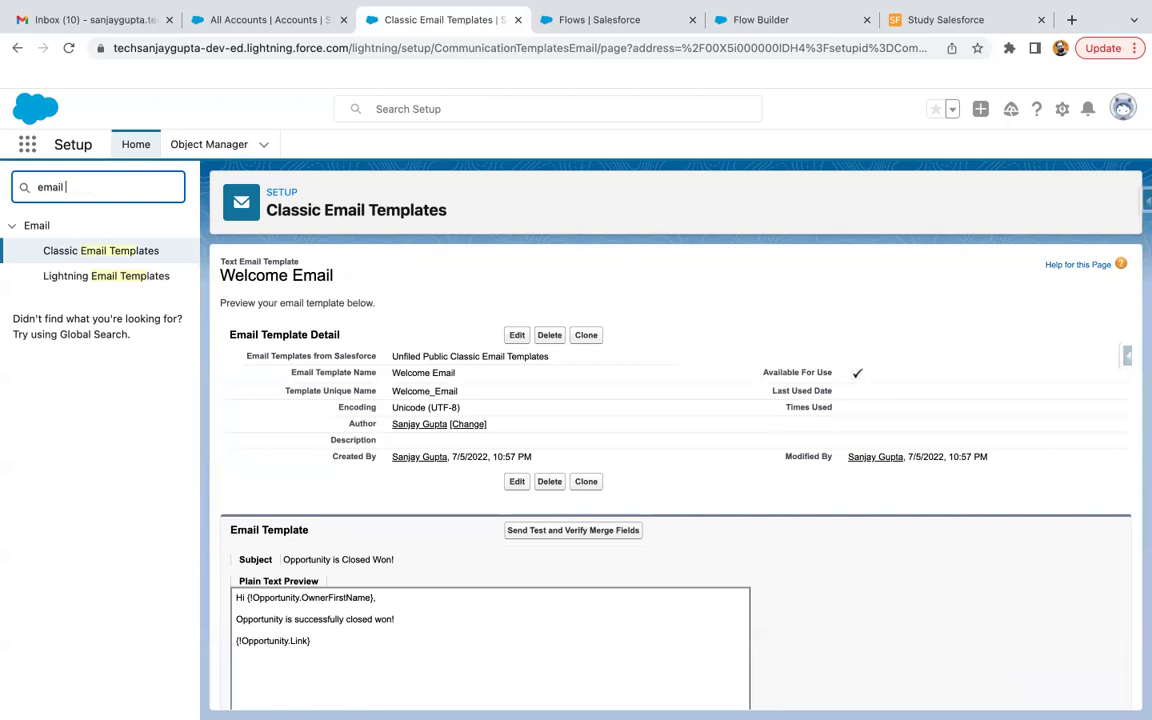
type("alert")
left_click(90, 275)
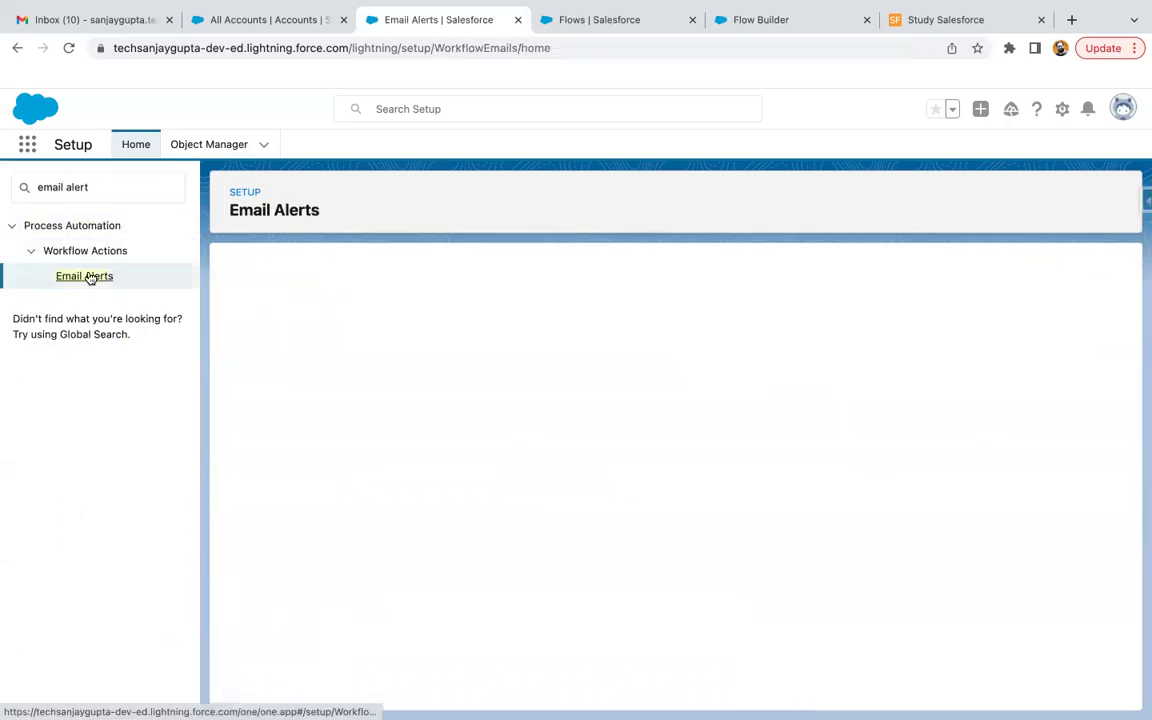
scroll(386, 404, "down", 1)
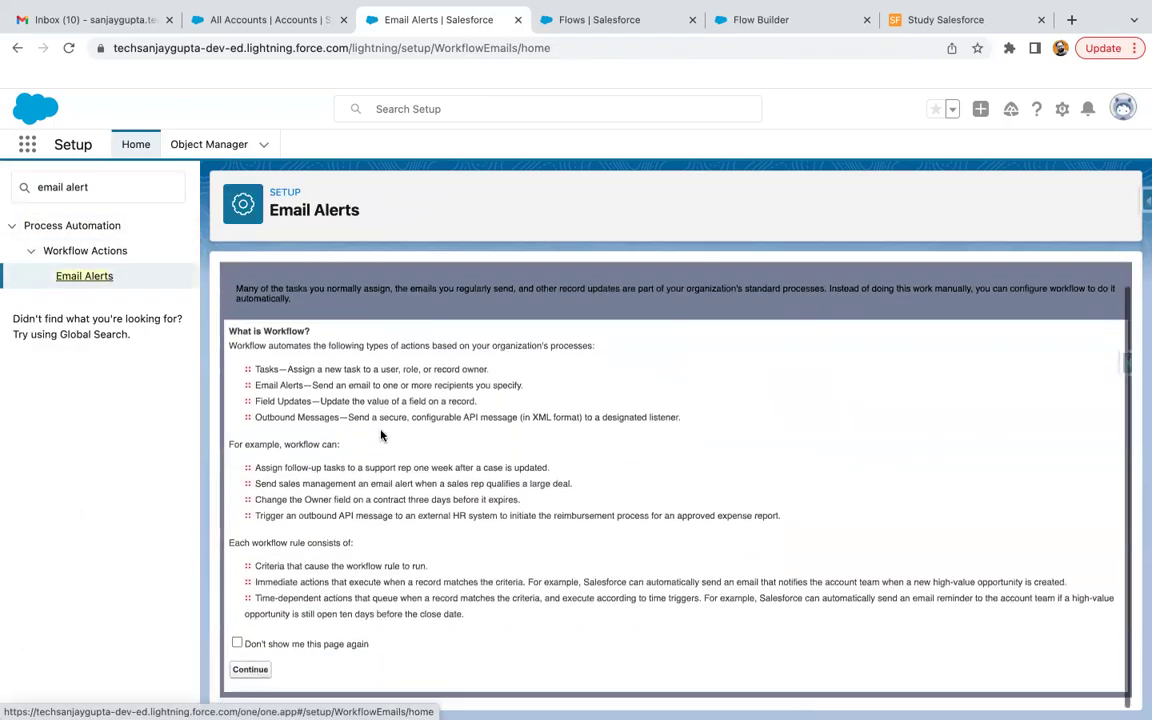
left_click(251, 670)
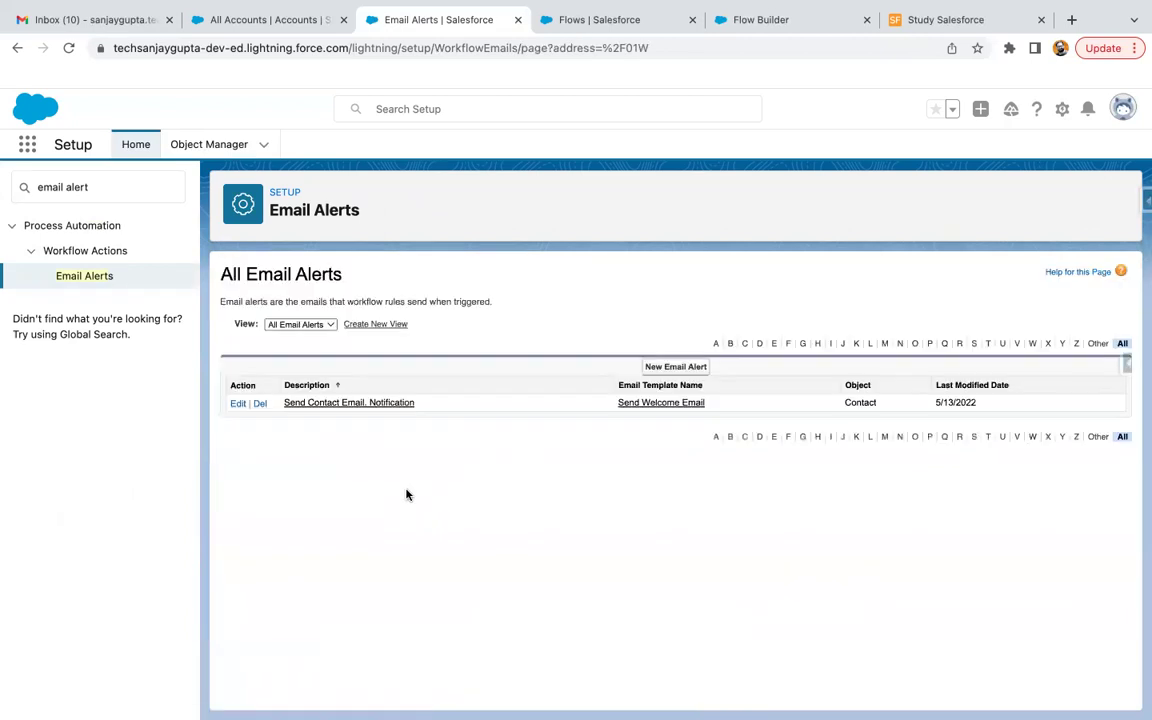
Start a new email alert and set its description to "Email Alert for Contact in Flow"
left_click(662, 368)
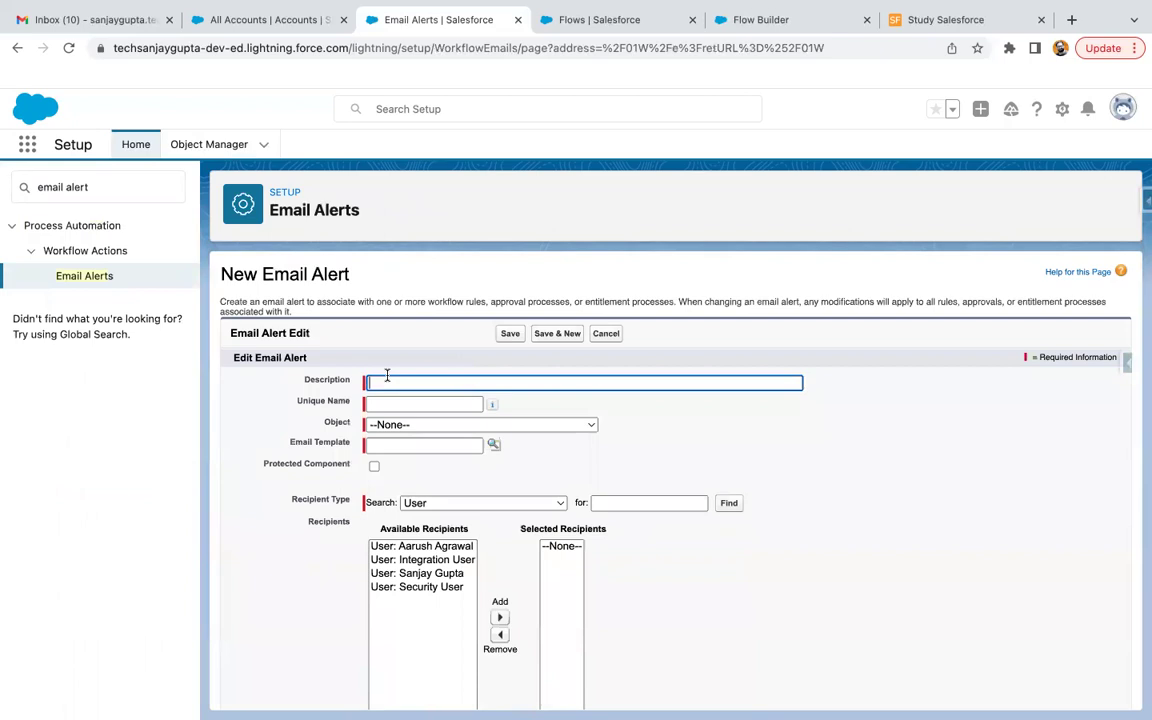
type("Email Alert for Contact")
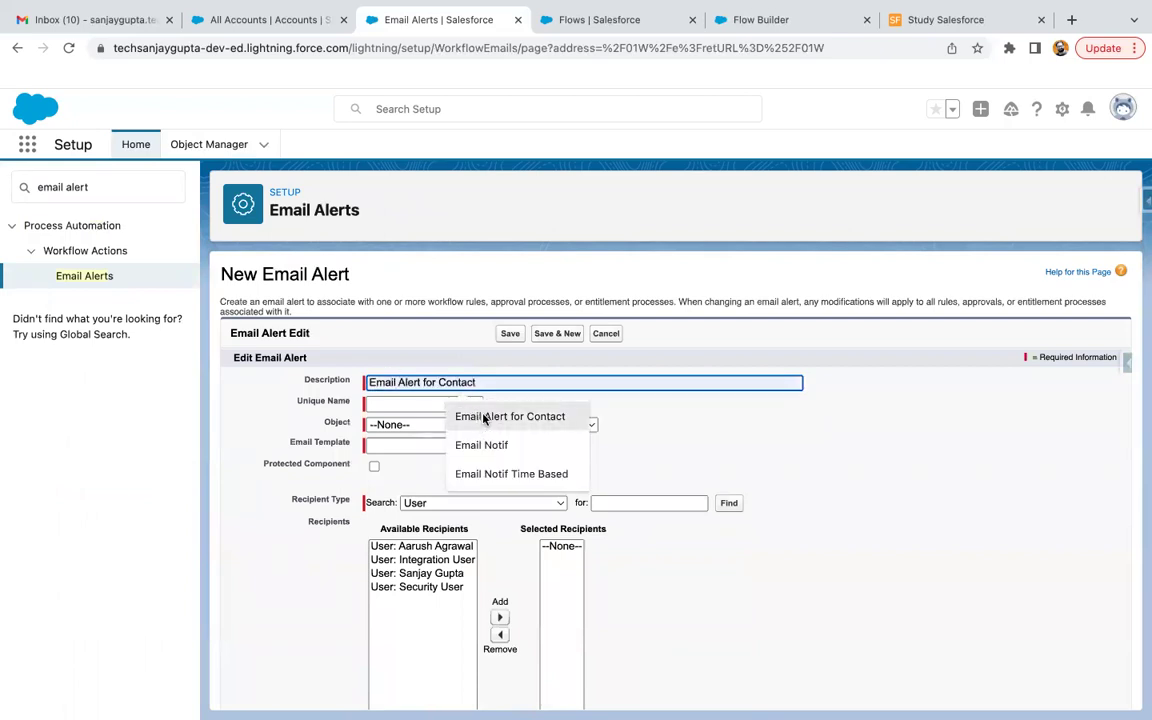
left_click(484, 418)
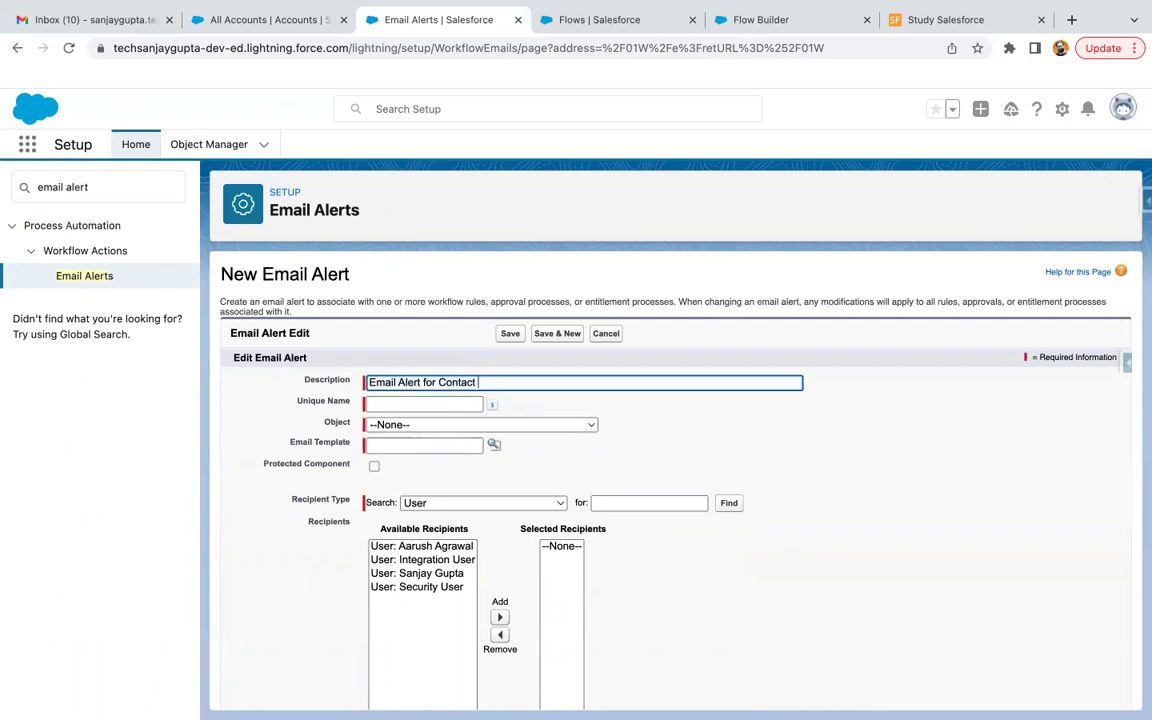
key("Tab")
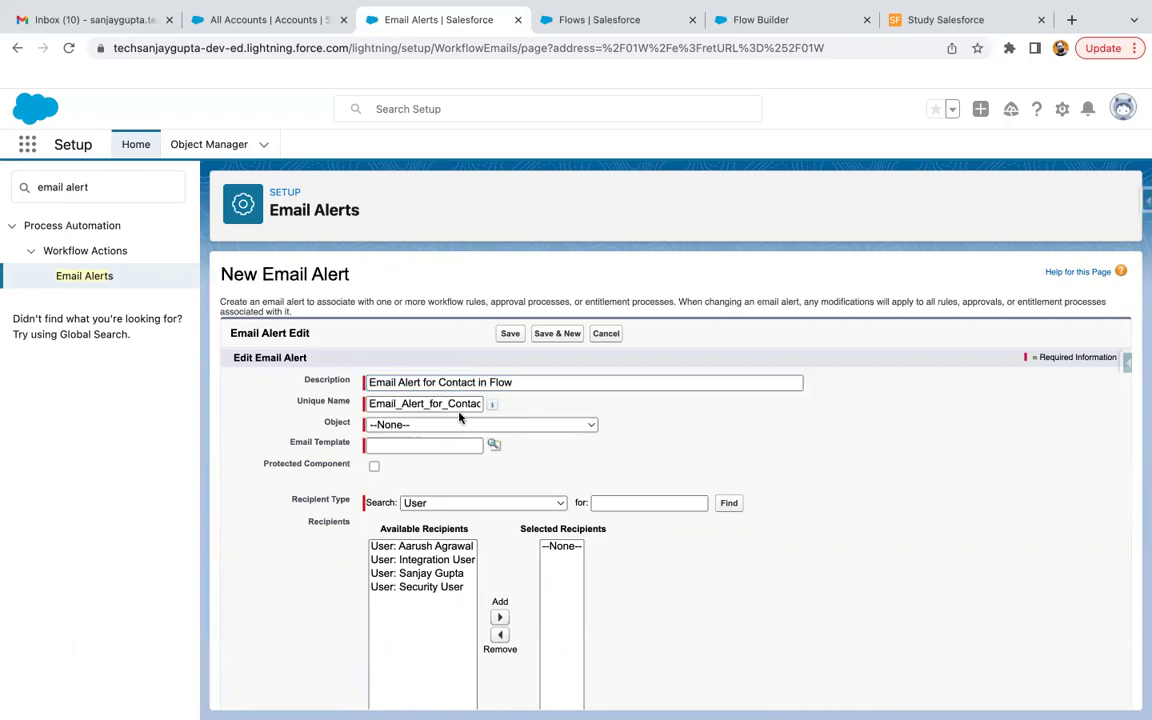
Set the alert's object to Contact and its email template to Welcome Email
left_click(444, 424)
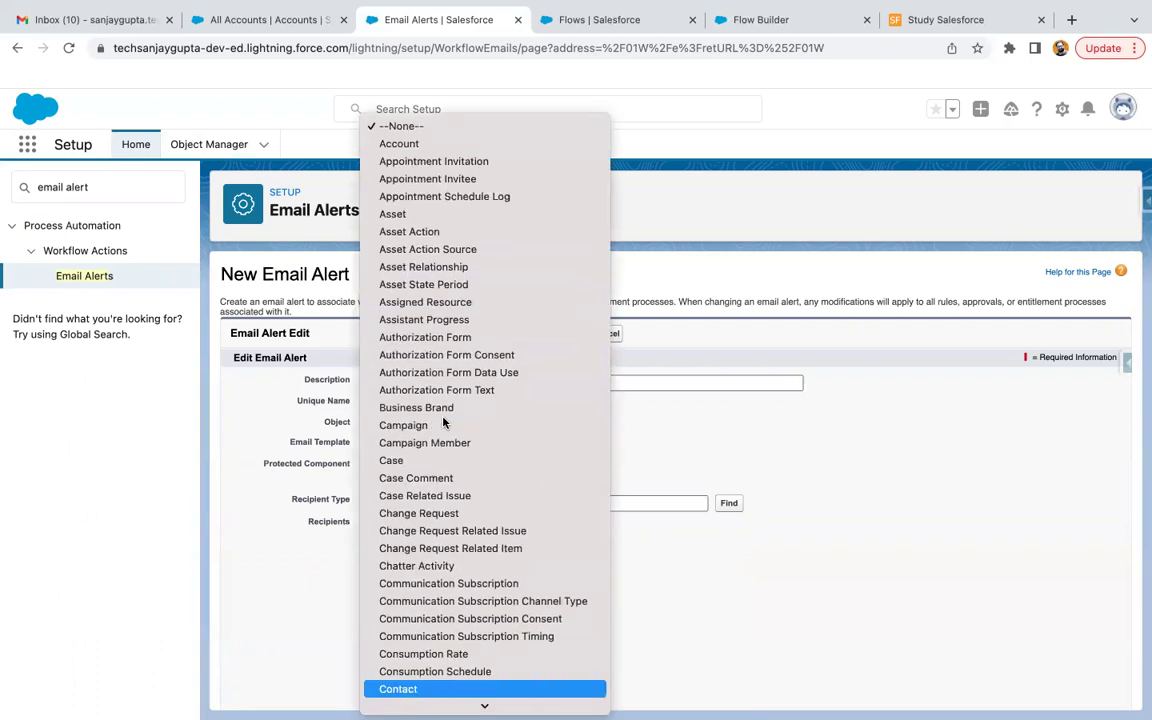
left_click(427, 654)
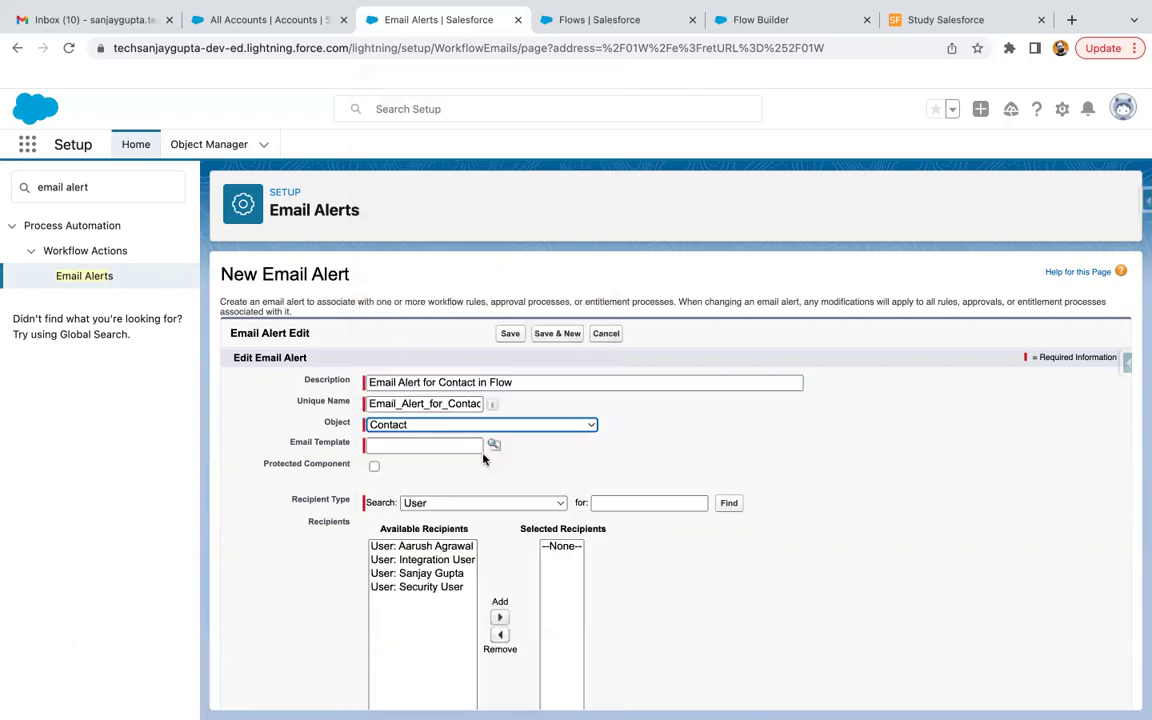
left_click(491, 452)
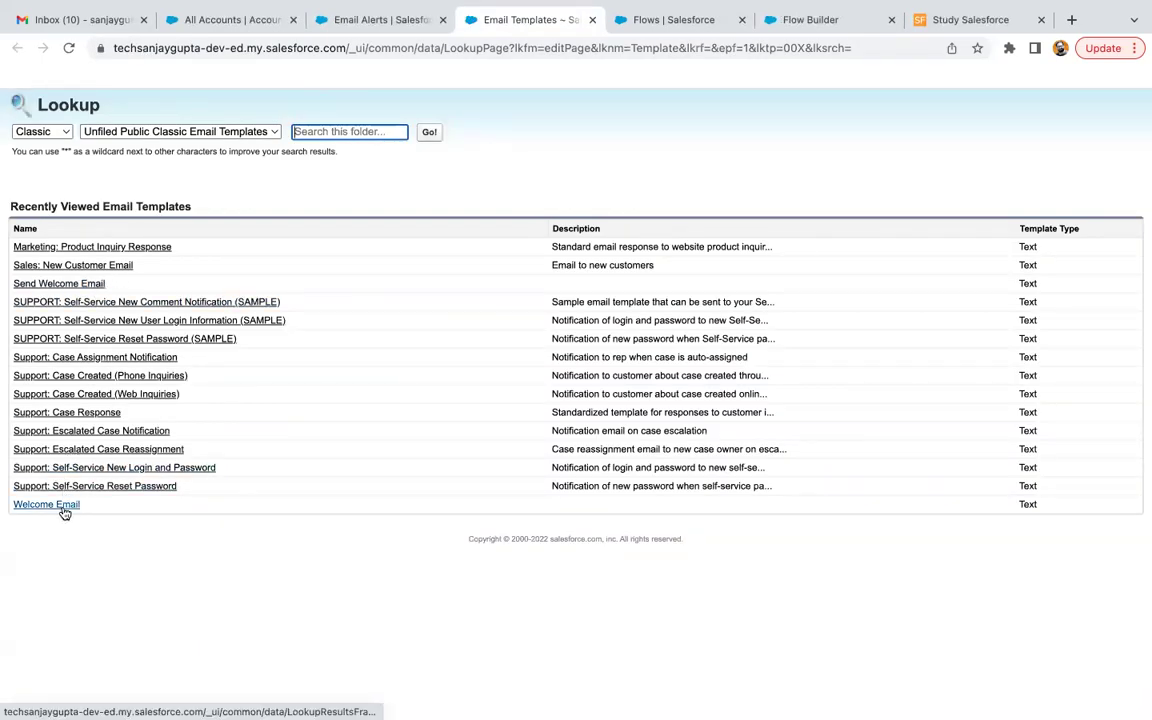
left_click(55, 505)
Set the recipient type to Owner and select Contact Owner among the available recipients
scroll(481, 468, "down", 2)
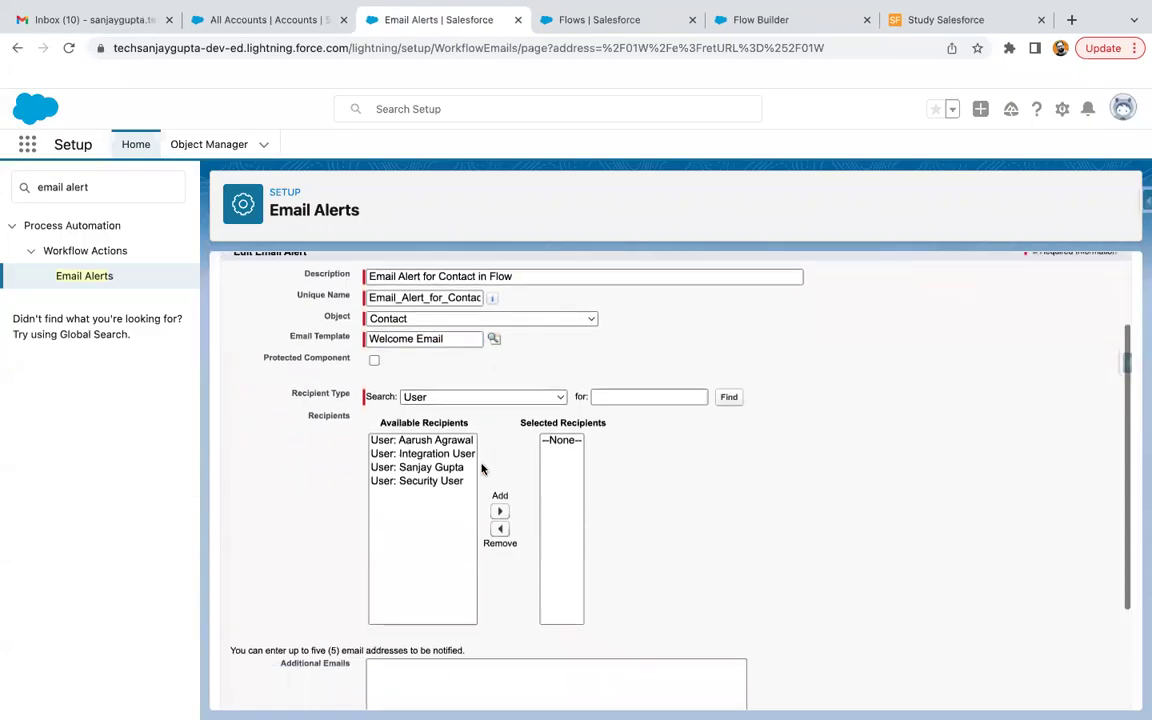
scroll(481, 468, "down", 1)
left_click(463, 349)
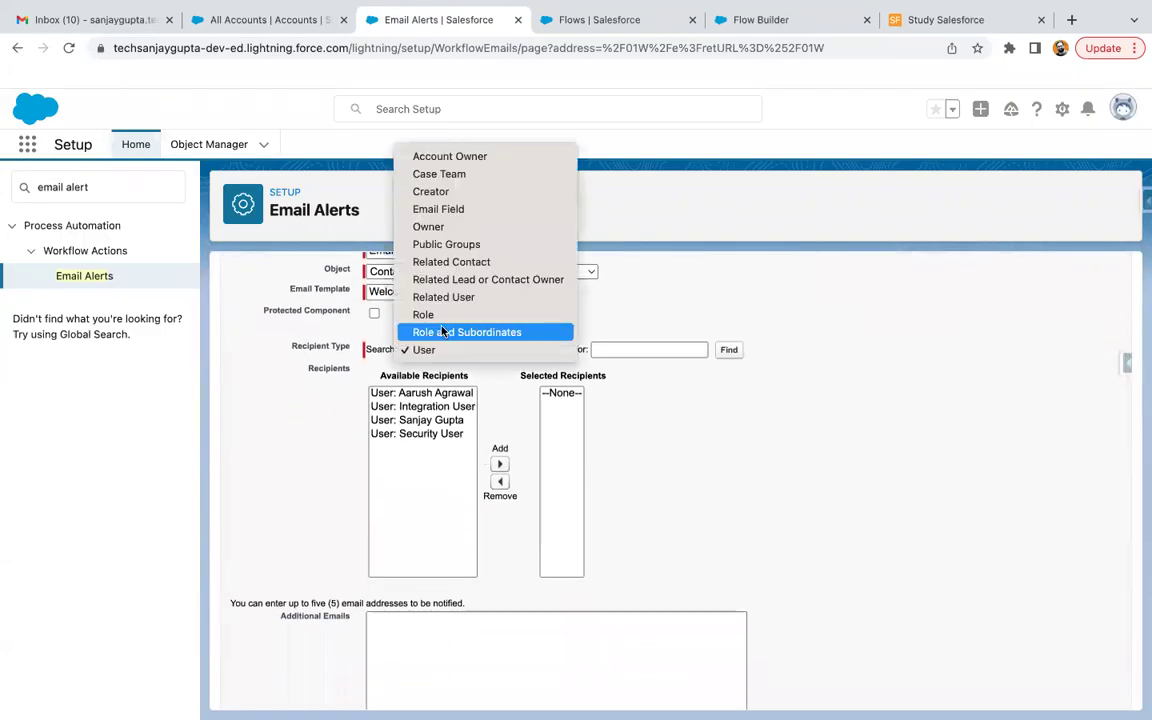
left_click(458, 229)
left_click(430, 393)
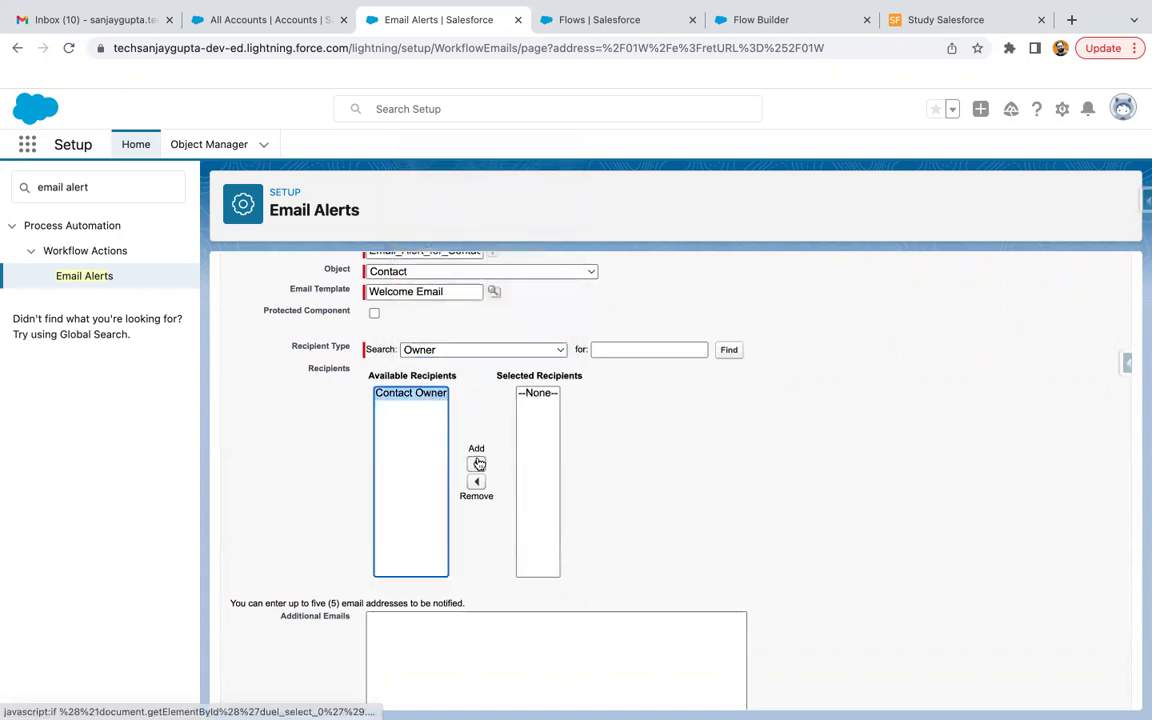
Change the email alert's object to Opportunity
scroll(430, 380, "up", 2)
left_click(418, 346)
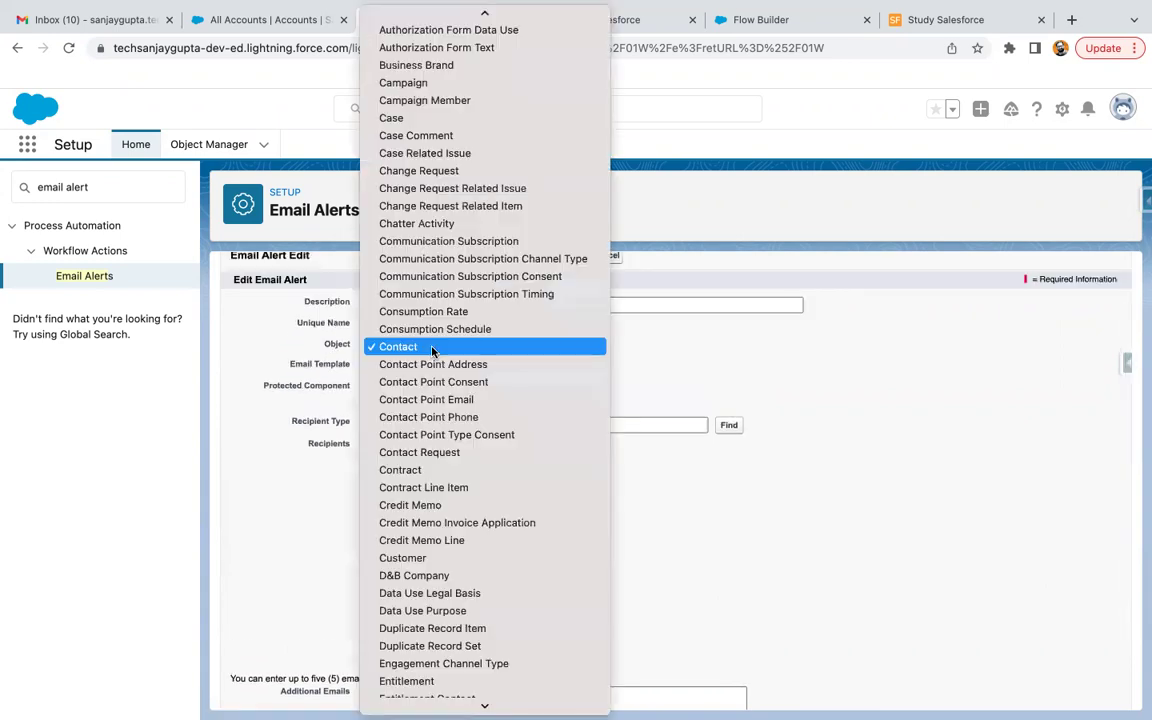
scroll(427, 684, "down", 10)
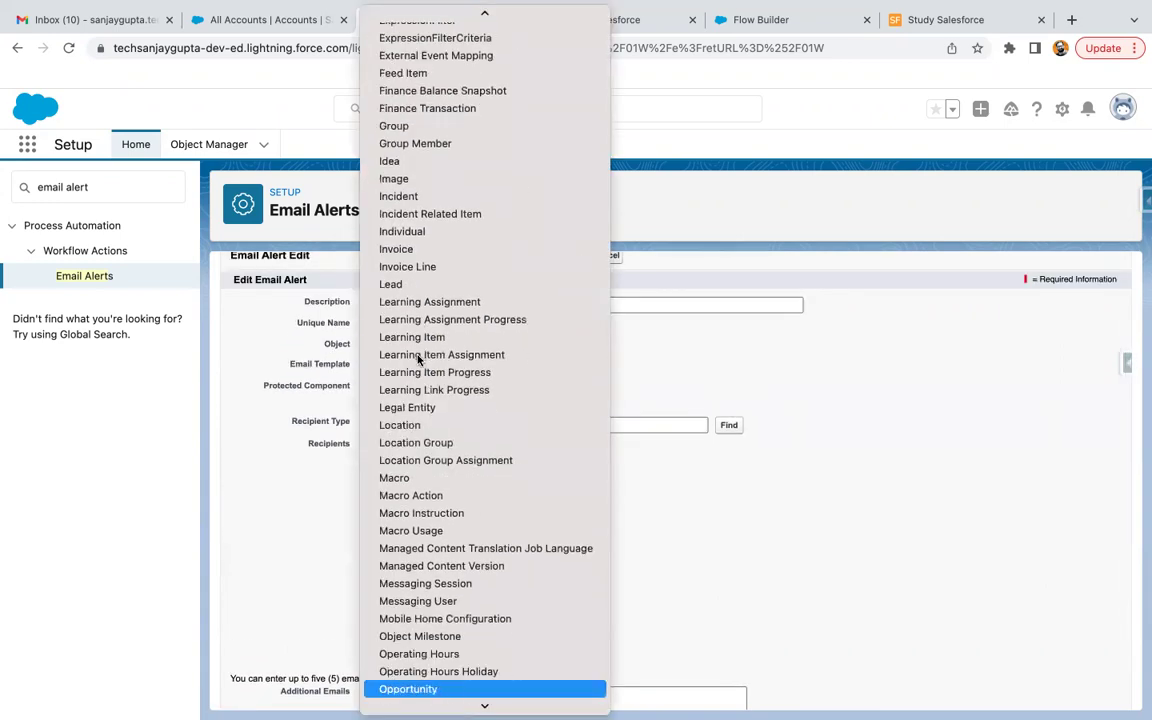
left_click(427, 688)
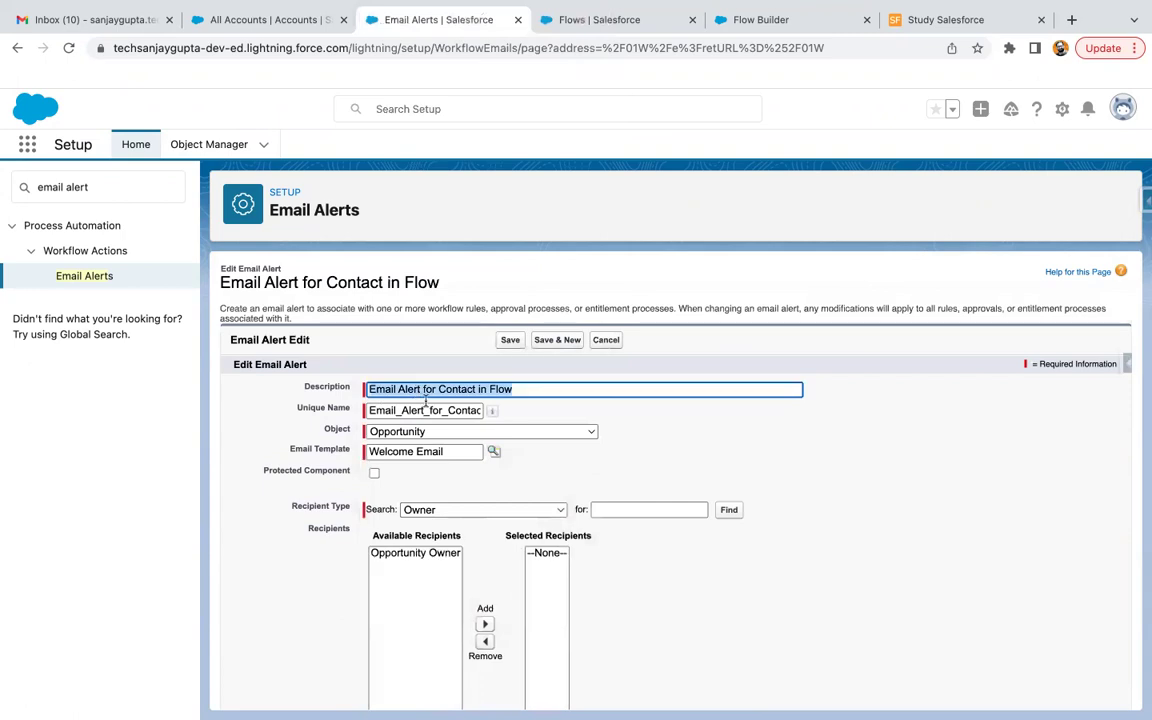
Add Opportunity Owner to the selected recipients and save the email alert
scroll(453, 485, "down", 1)
left_click(440, 474)
left_click(476, 545)
scroll(668, 523, "down", 2)
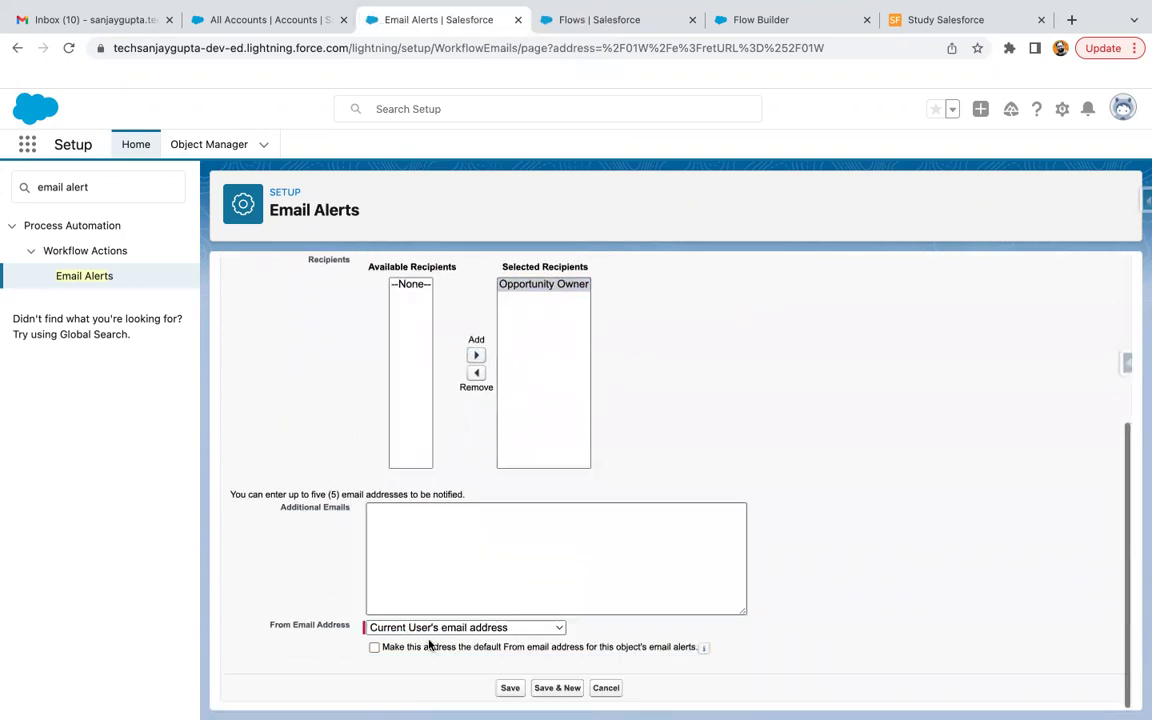
left_click(511, 688)
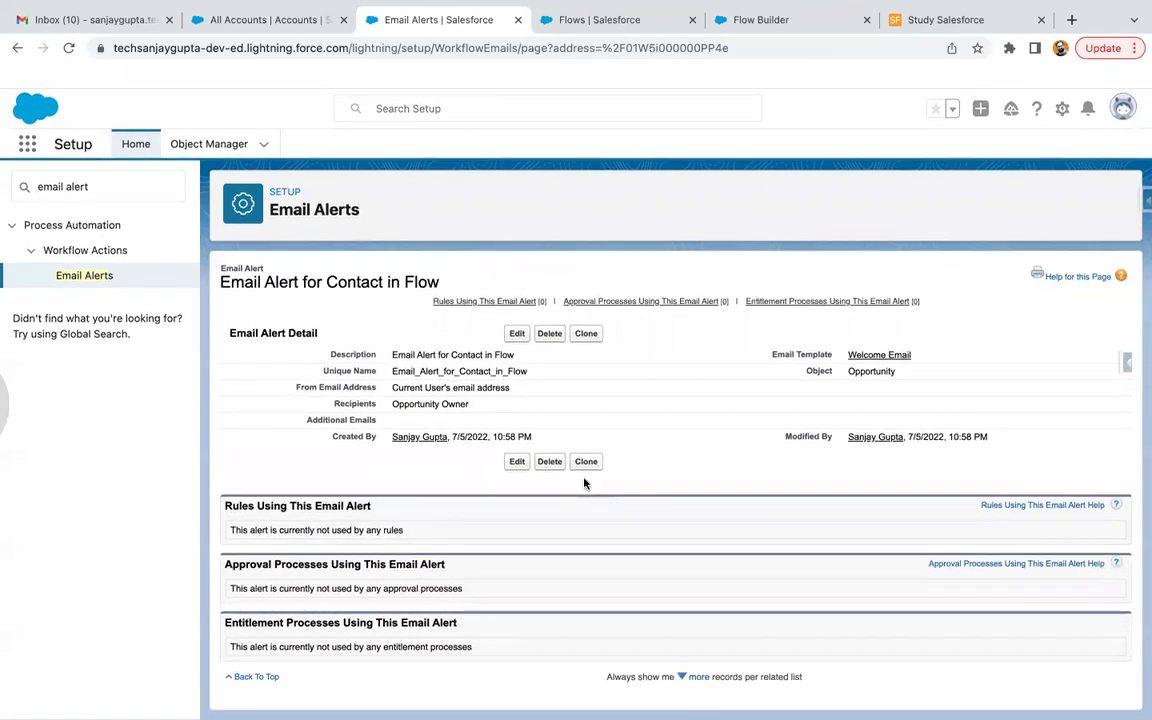
Return to Flow Builder and save the flow with the label "Send Email to Opp Owner"
left_click(737, 22)
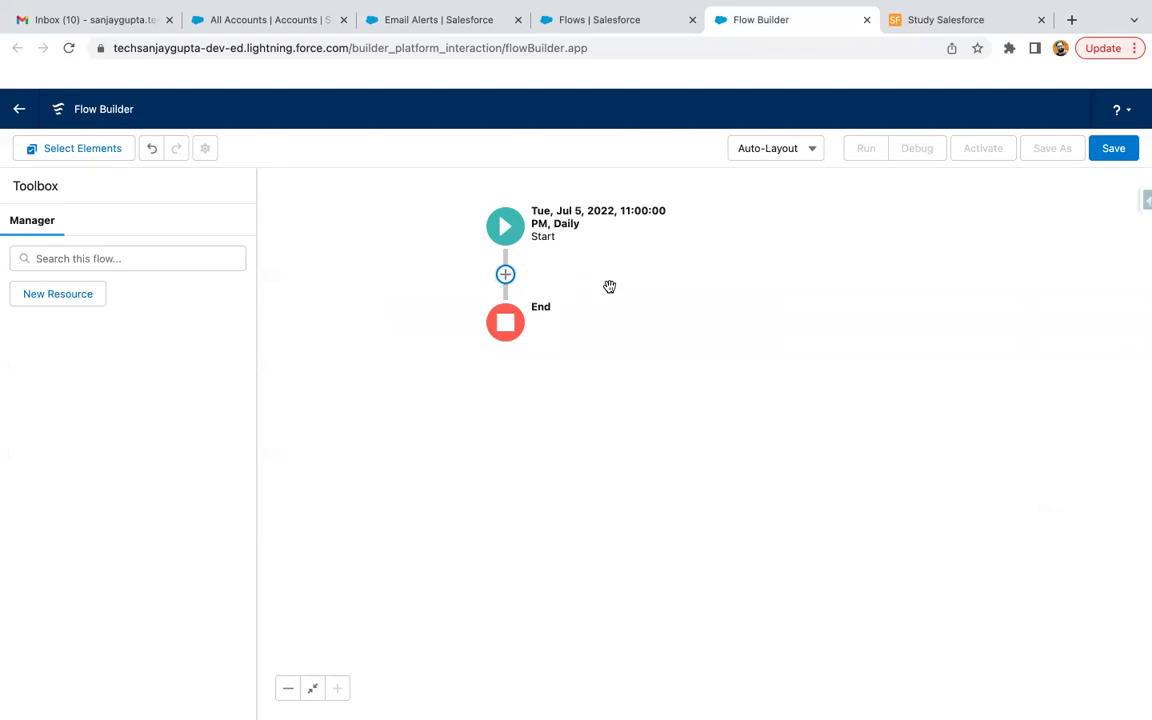
left_click(69, 48)
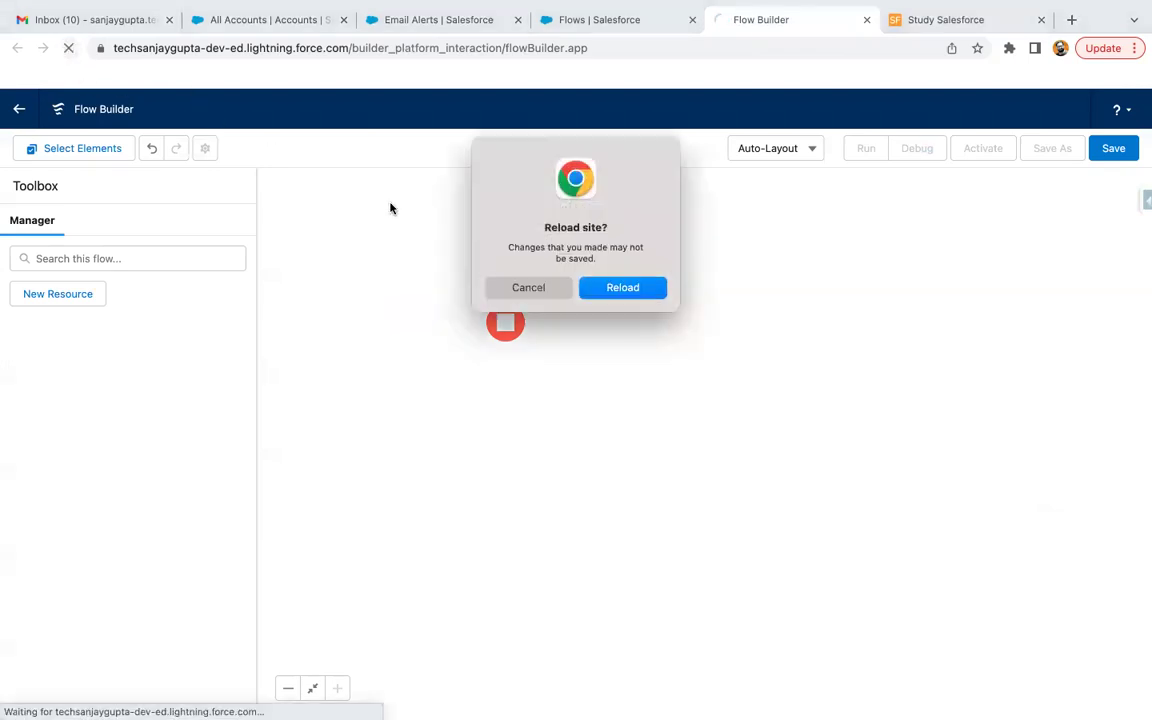
left_click(528, 288)
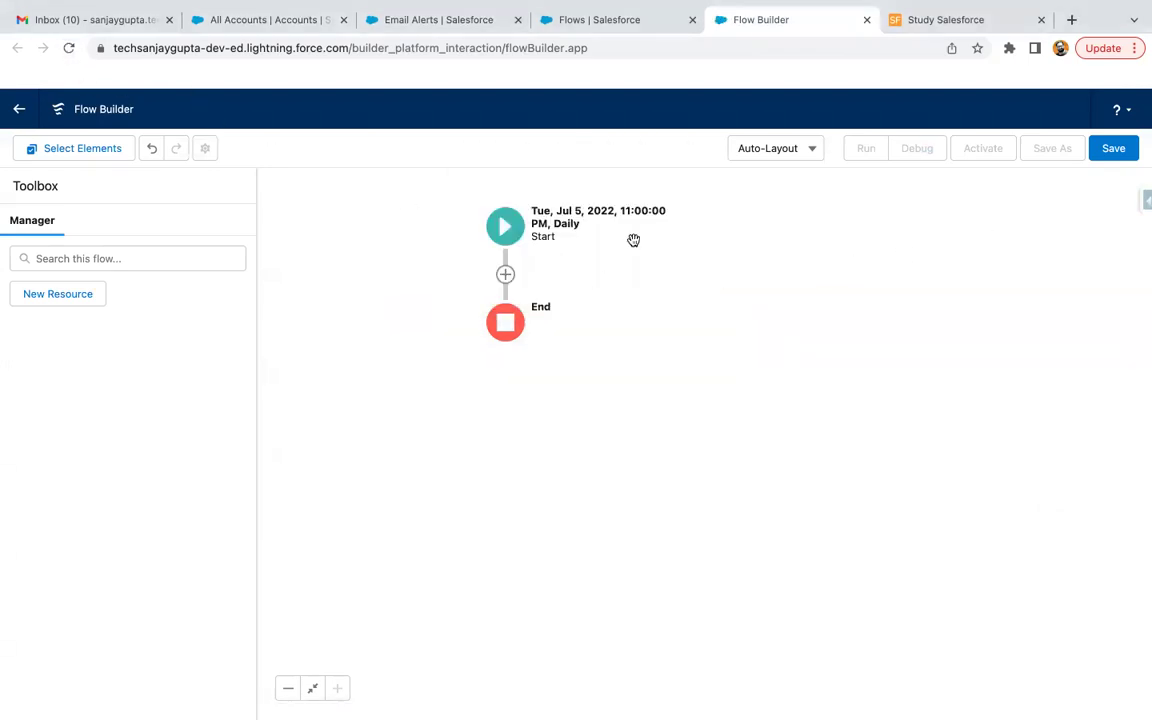
left_click(1113, 148)
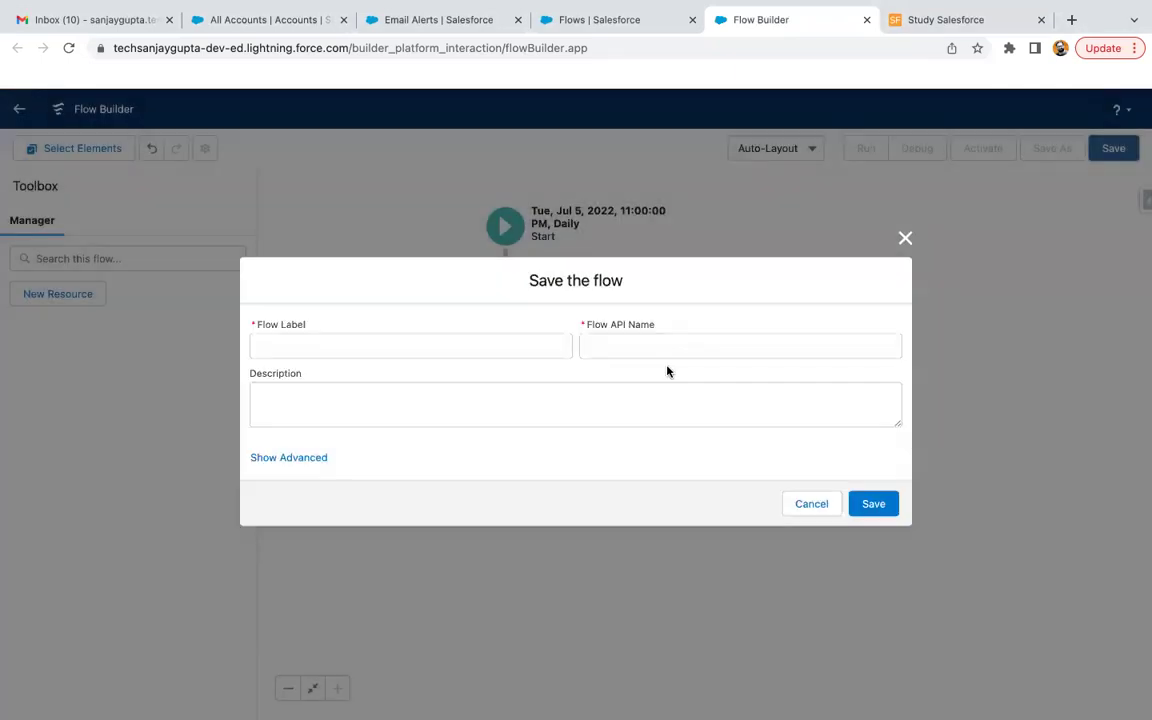
left_click(352, 344)
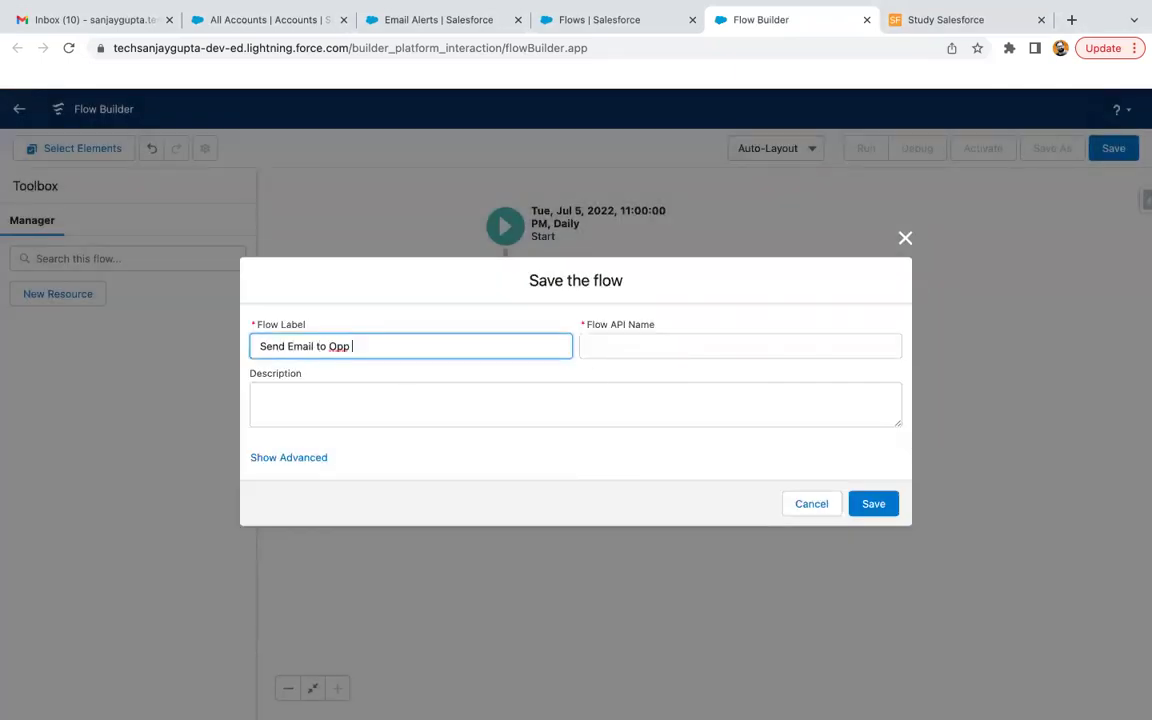
type("Send Email to Opp Owner")
left_click(563, 463)
left_click(872, 504)
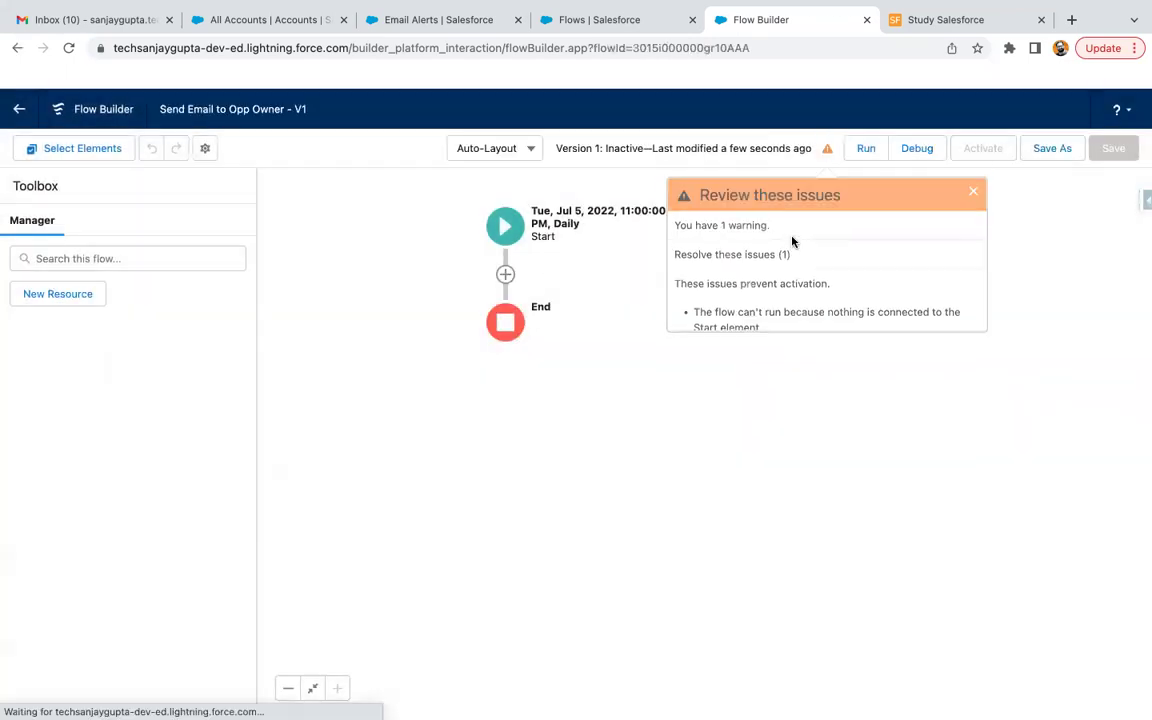
Review and dismiss the flow's issues list, and reload the saved flow
scroll(790, 240, "down", 1)
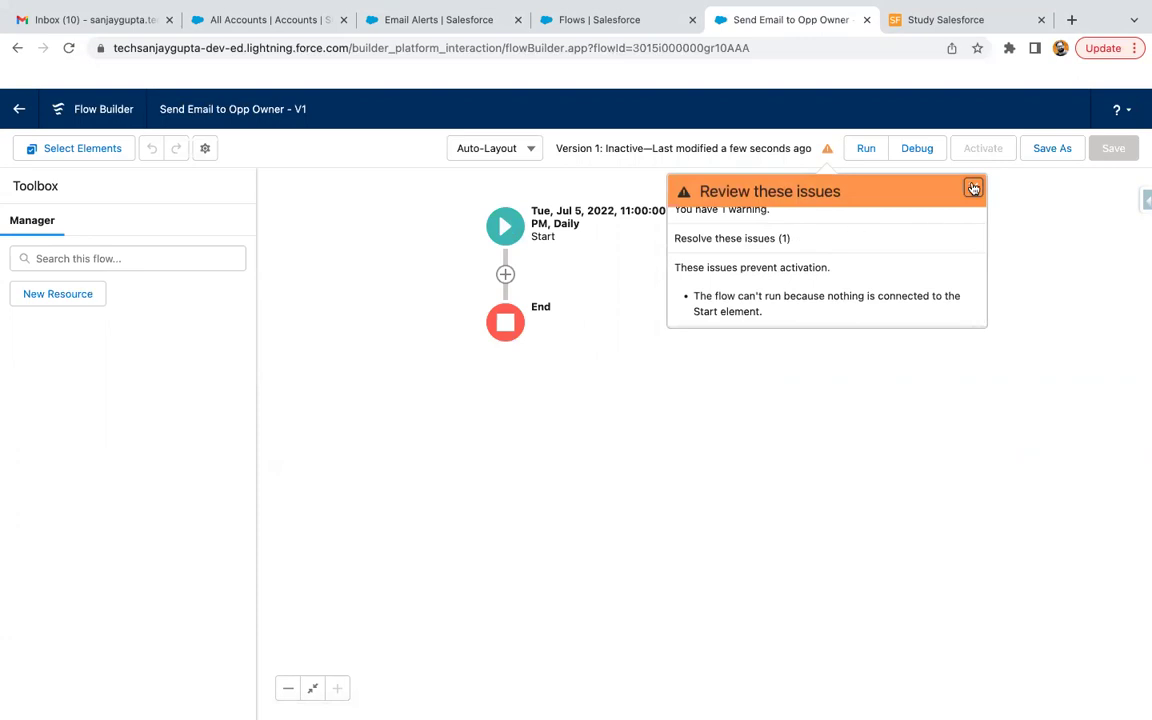
left_click(973, 187)
left_click(69, 48)
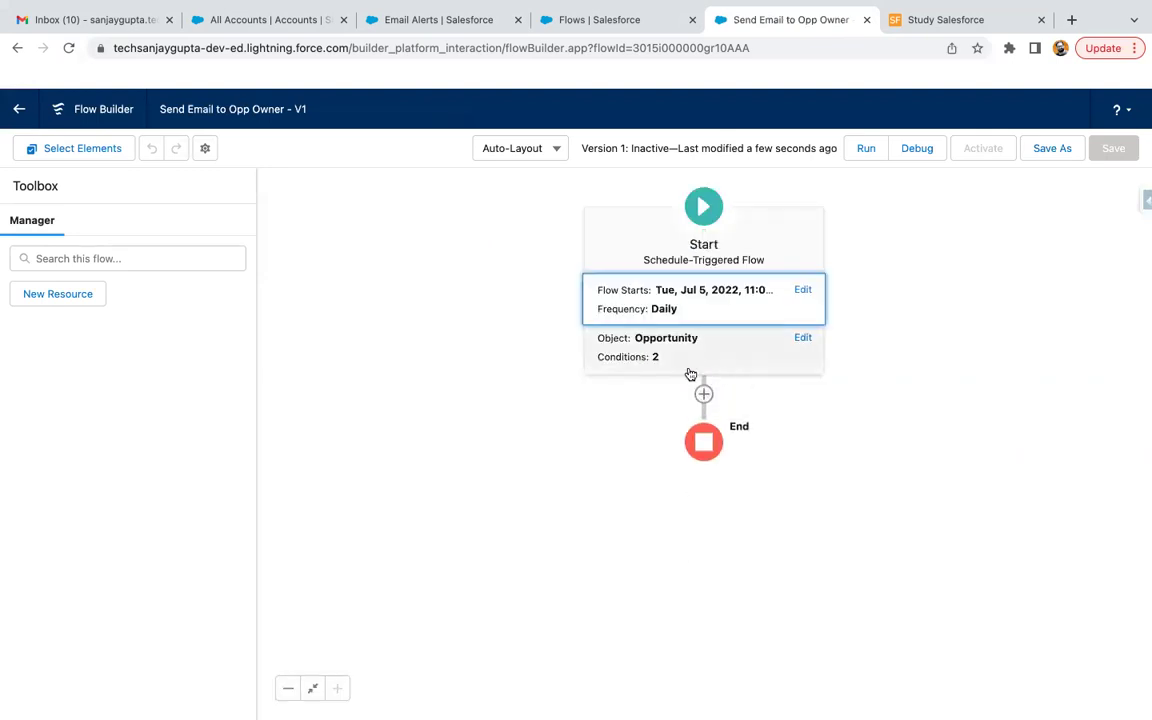
Add an Action element between the flow's Start and End elements
left_click(703, 393)
scroll(655, 453, "down", 3)
scroll(655, 453, "down", 3)
scroll(655, 455, "up", 10)
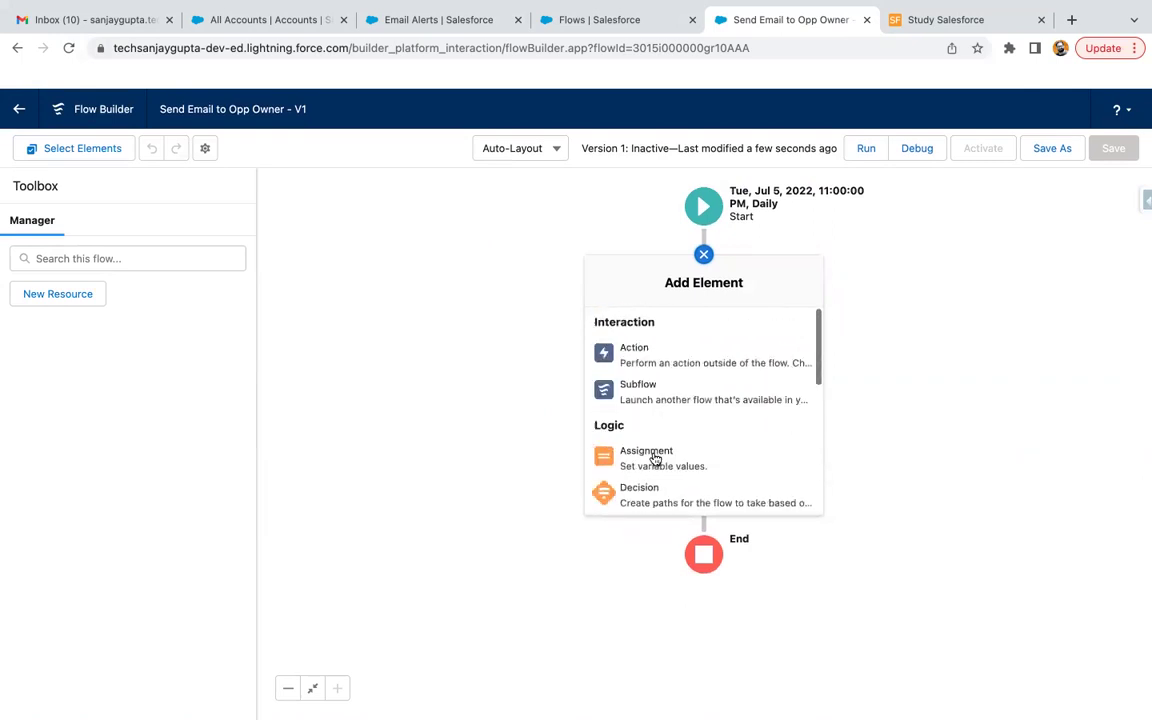
left_click(643, 350)
Filter the actions by type, pick the Email Alert type, and choose "Email Alert for Contact in Flow"
left_click(295, 242)
left_click(296, 301)
left_click(300, 434)
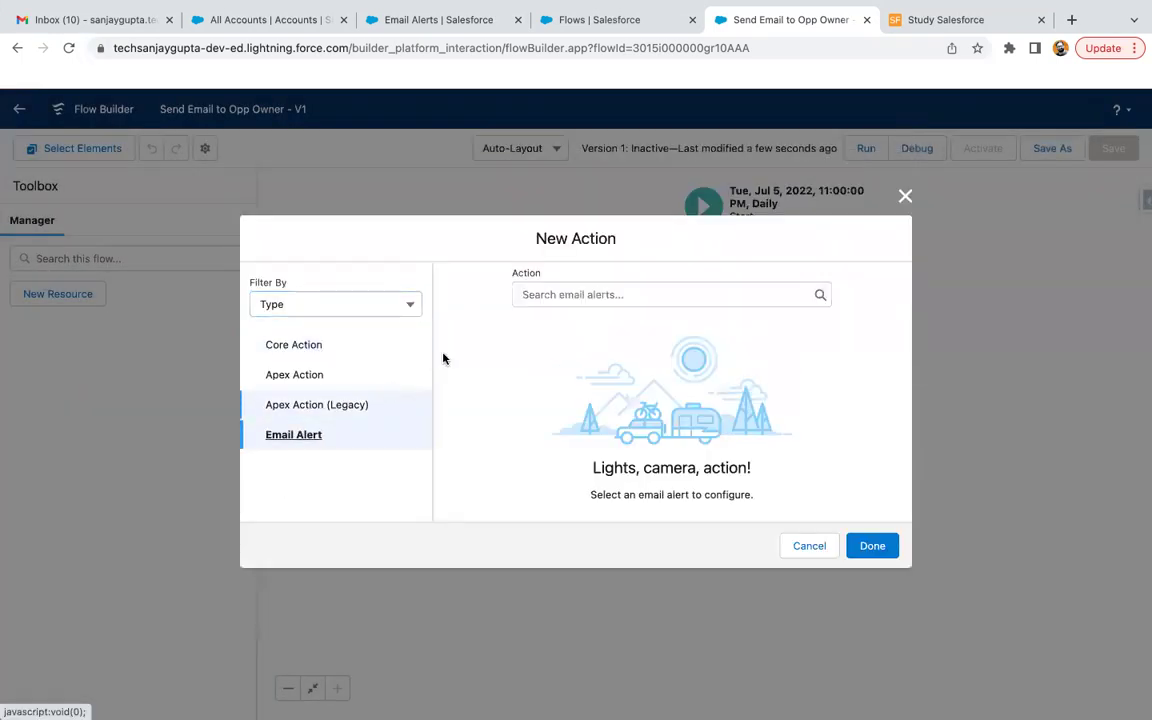
left_click(561, 294)
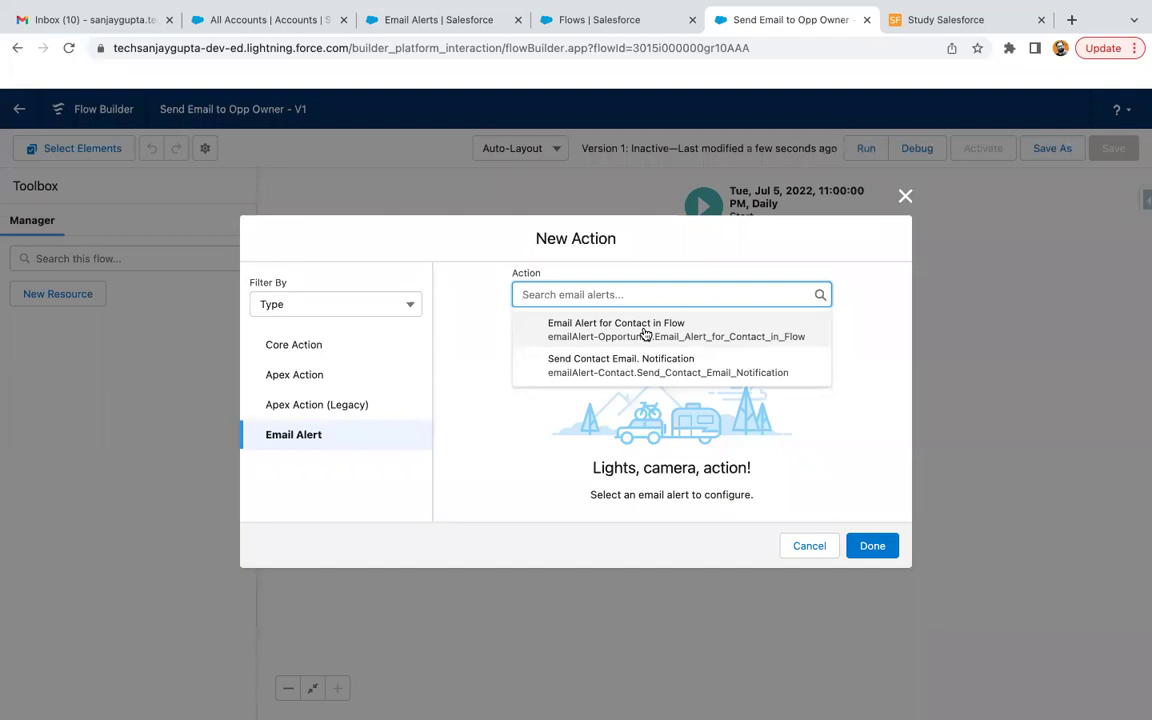
left_click(594, 326)
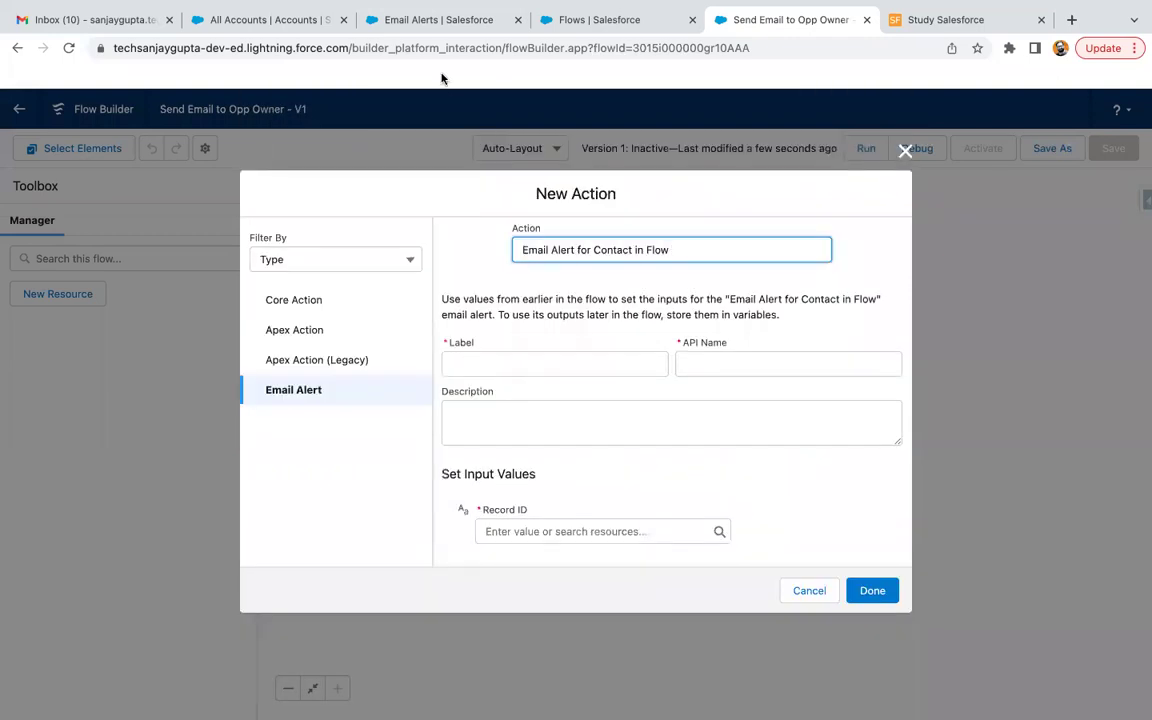
Return to the email alert in Setup, change its description to "Email Alert for Opp in Flow", and save it
left_click(434, 24)
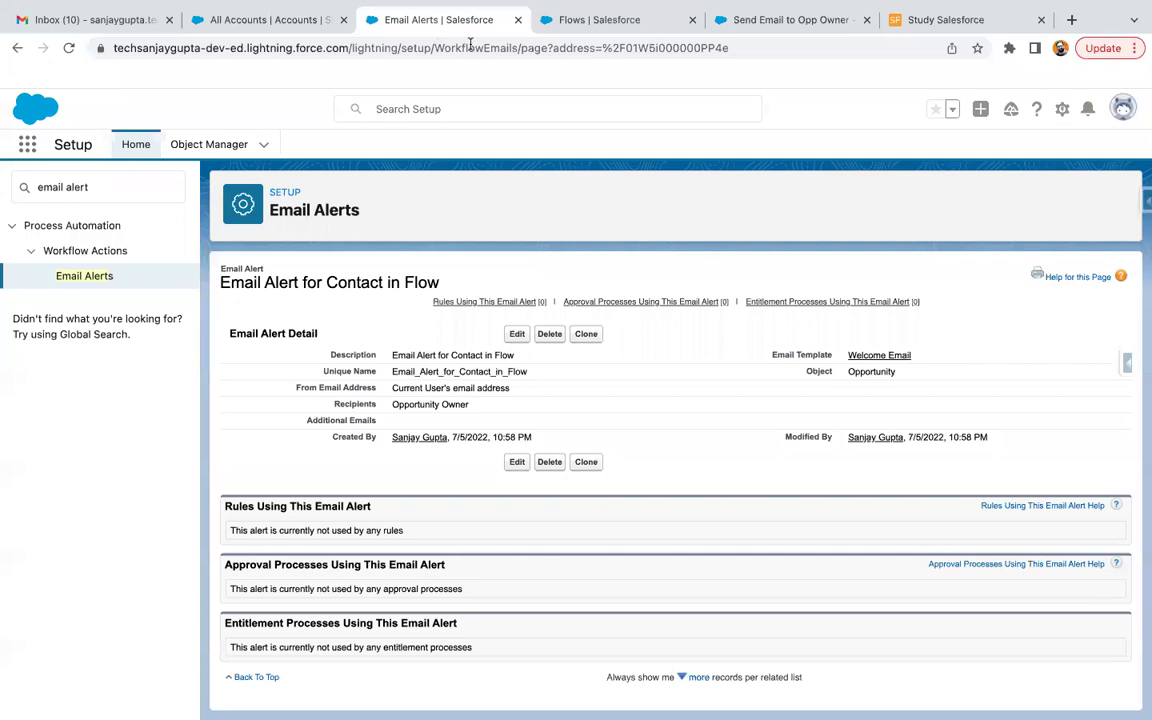
left_click(516, 336)
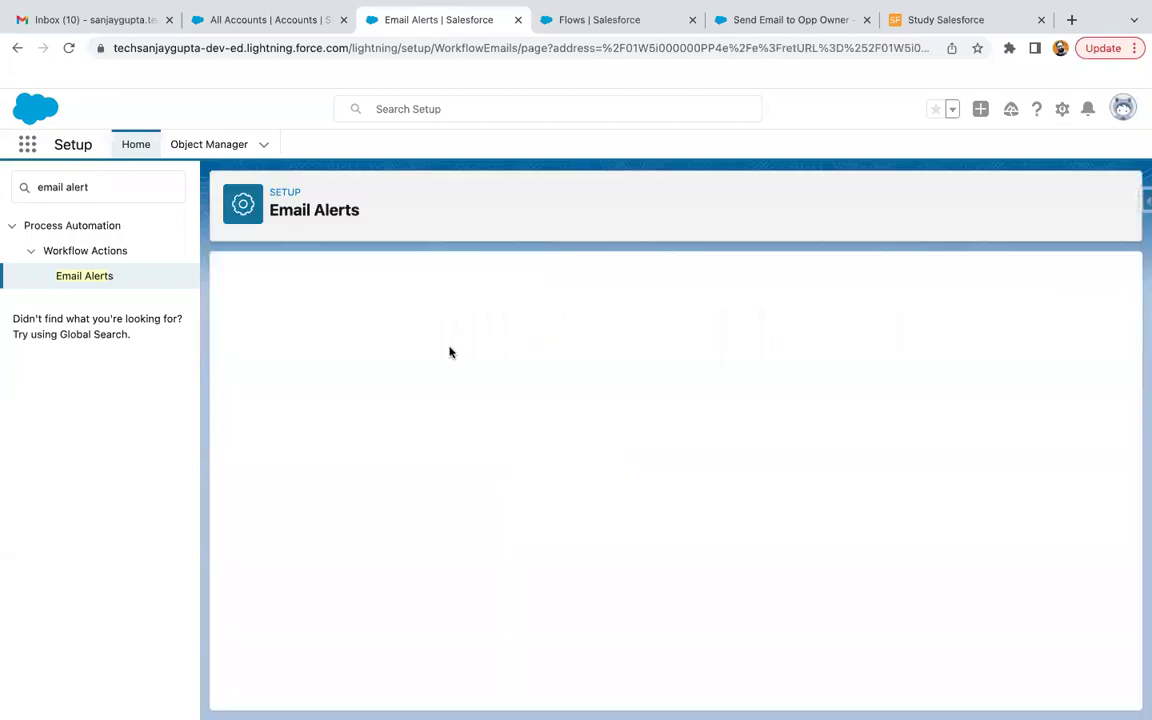
double_click(456, 391)
type("Opp in Flow")
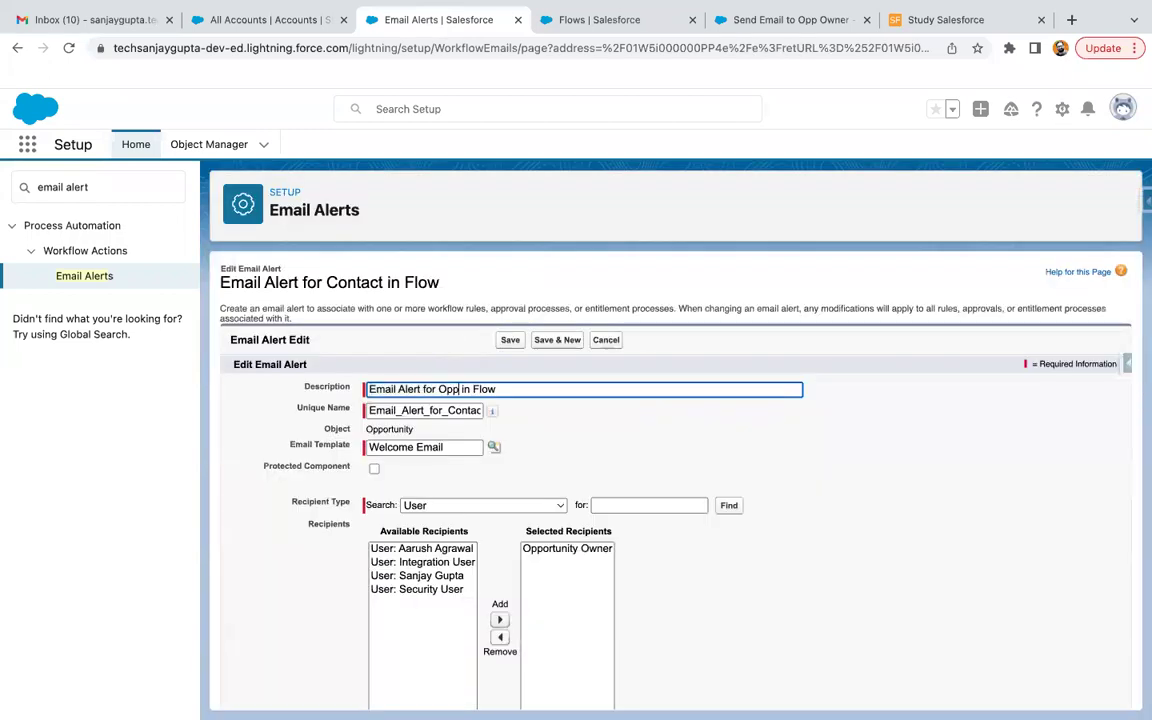
left_click(510, 341)
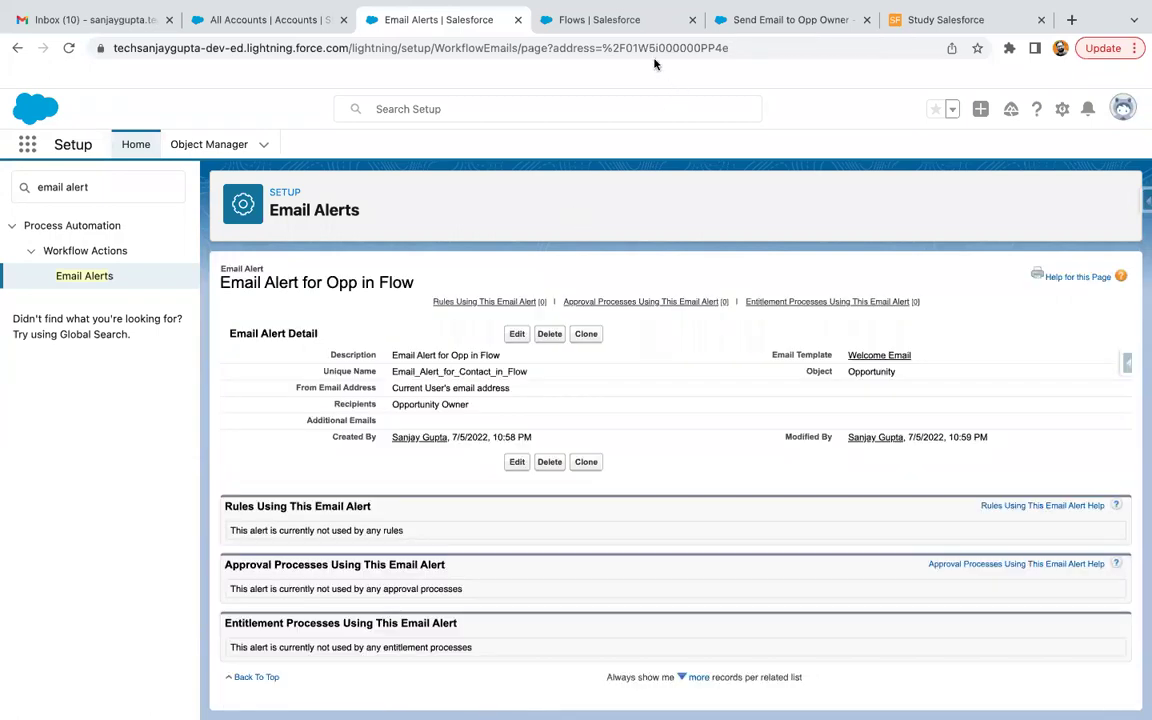
Go back to the new flow action and reselect "Email Alert for Contact in Flow" as its email alert
left_click(656, 25)
left_click(760, 20)
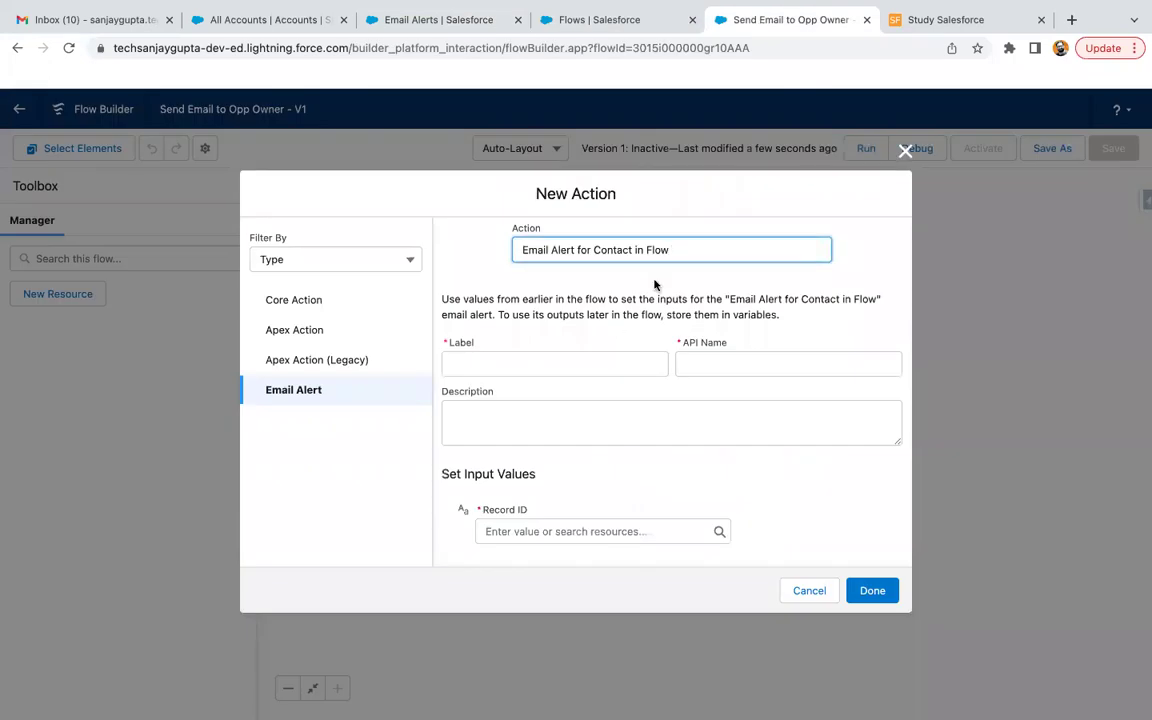
left_click(694, 246)
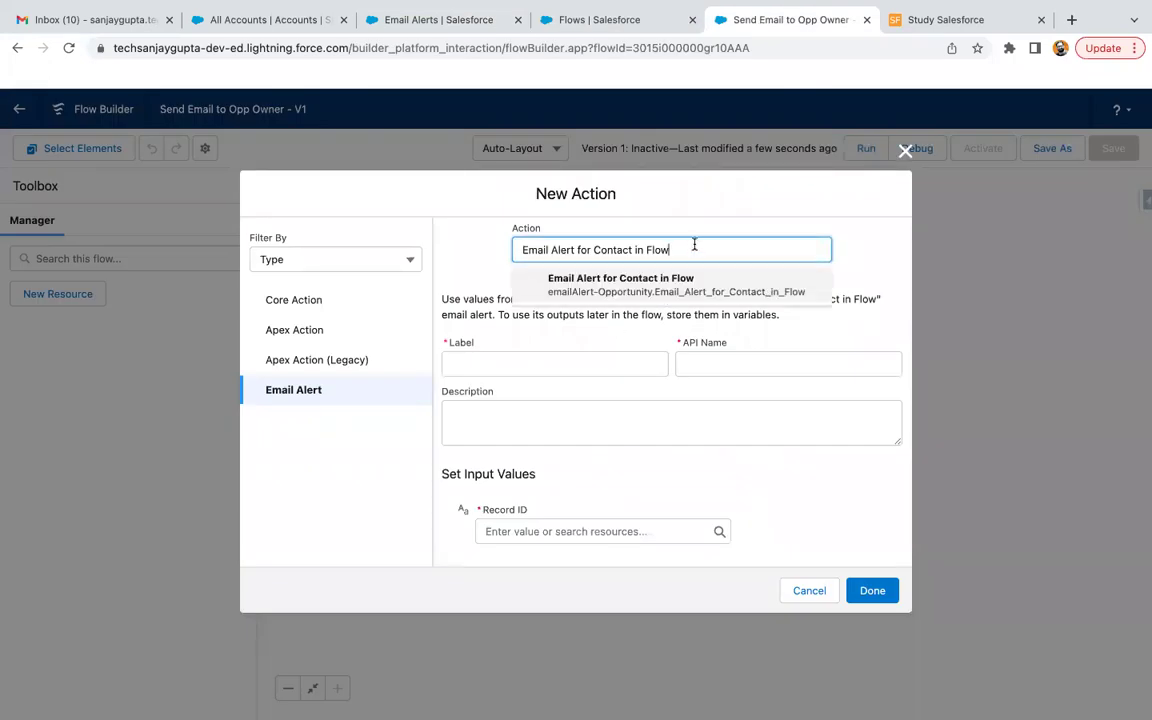
left_click(652, 285)
Label the new email alert action "email alert", set its Record ID to {!$Record.Id}, and finish the action
left_click(534, 364)
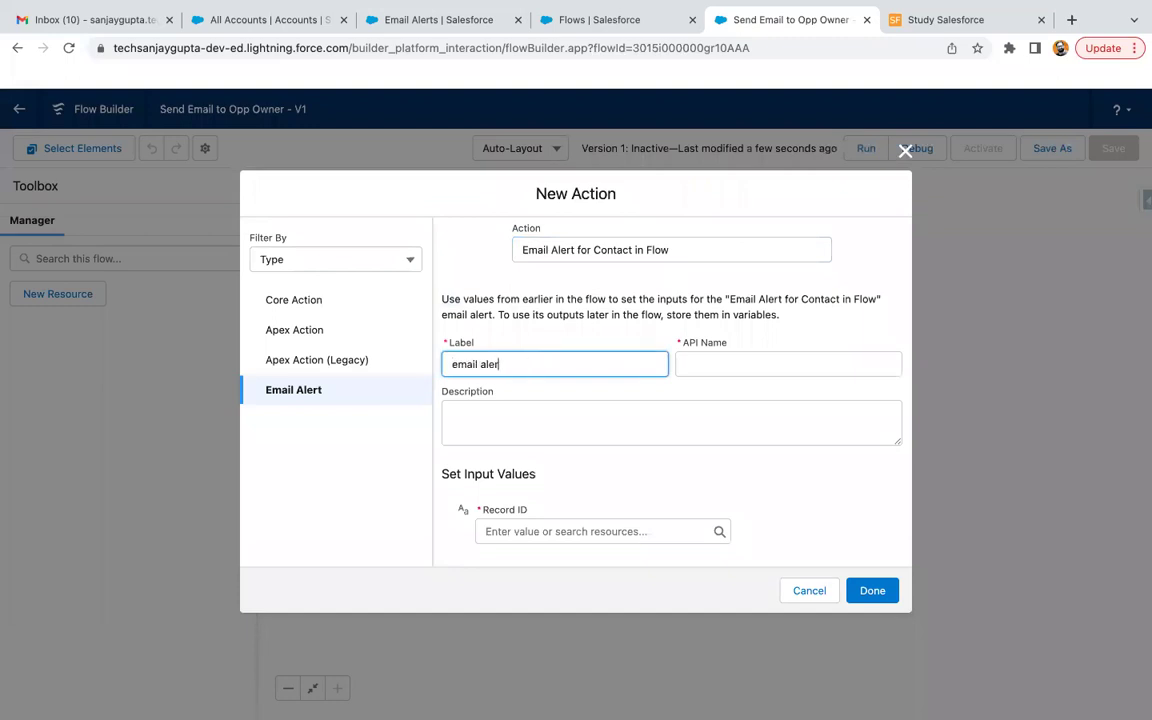
left_click(593, 393)
left_click(532, 528)
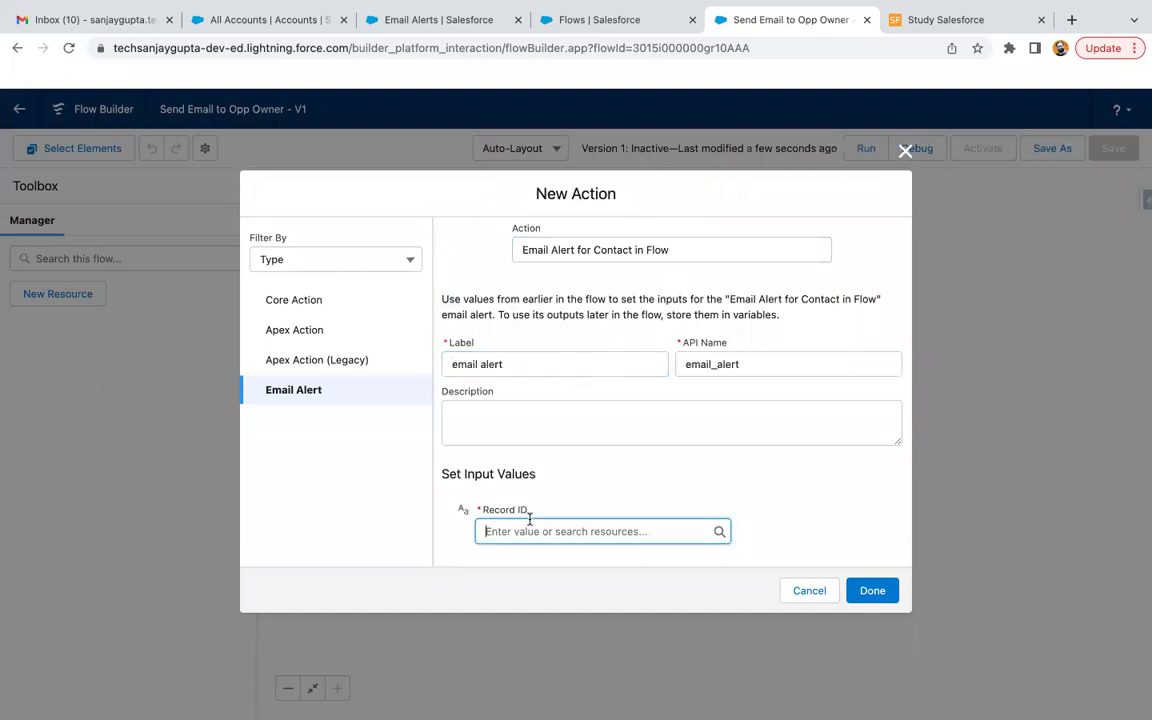
type("$Rec")
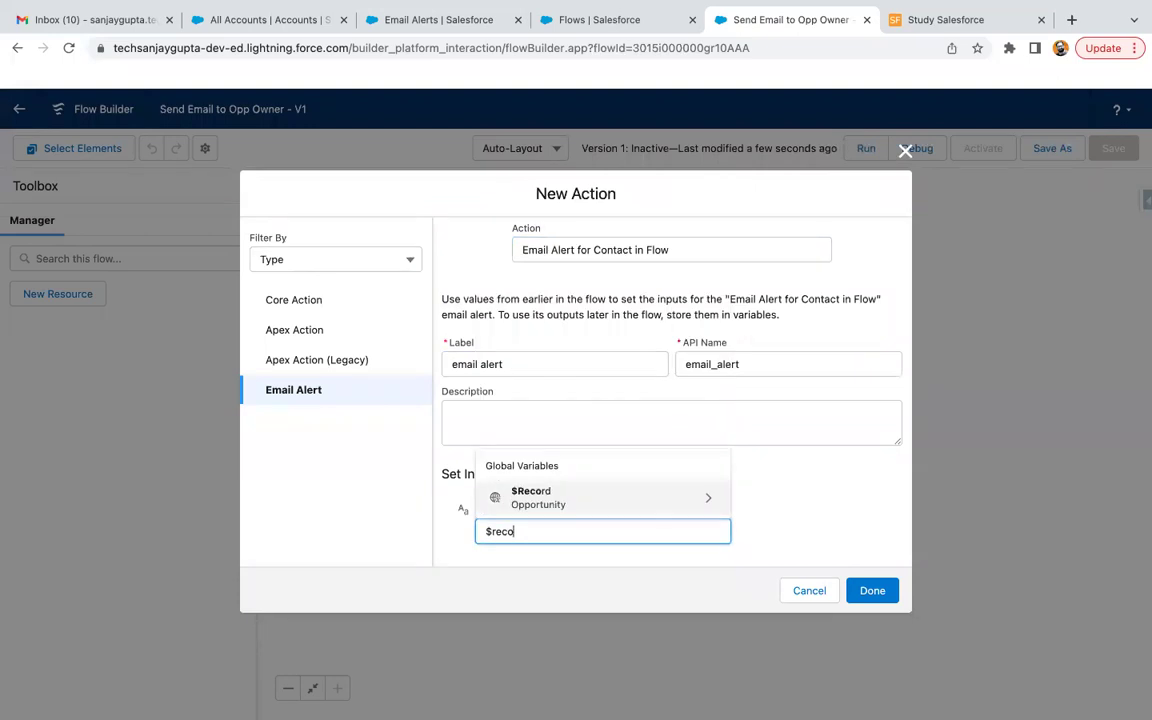
left_click(528, 496)
type("id")
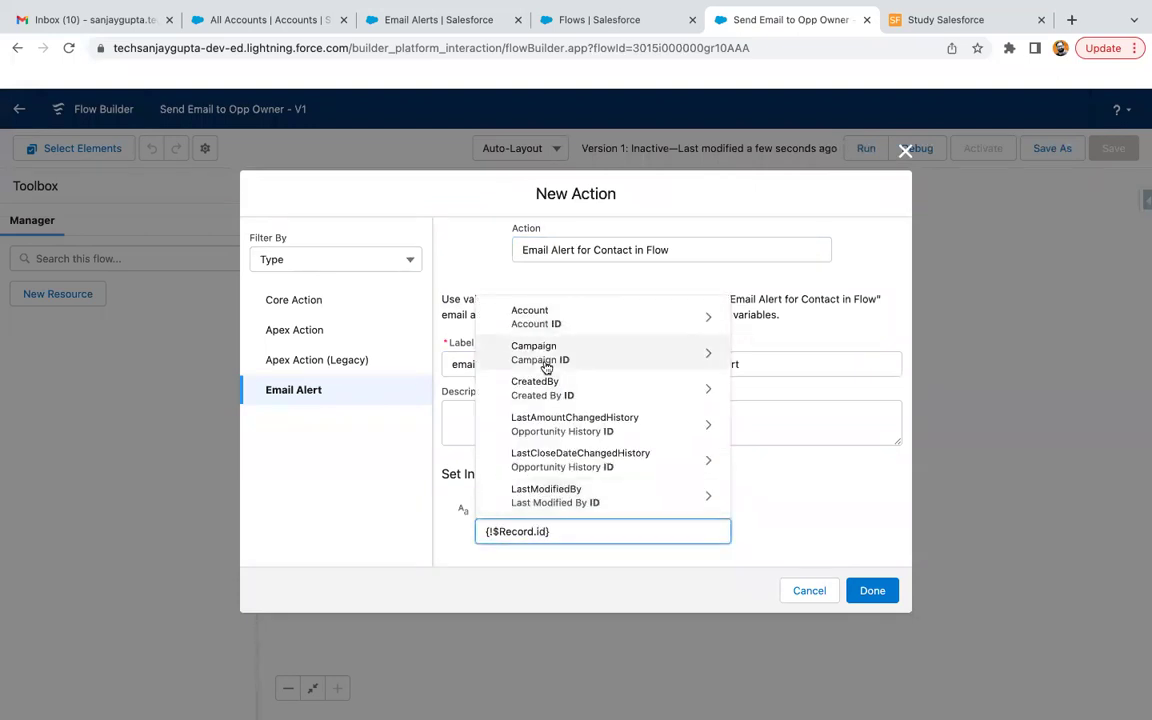
scroll(548, 430, "down", 1)
scroll(546, 440, "down", 3)
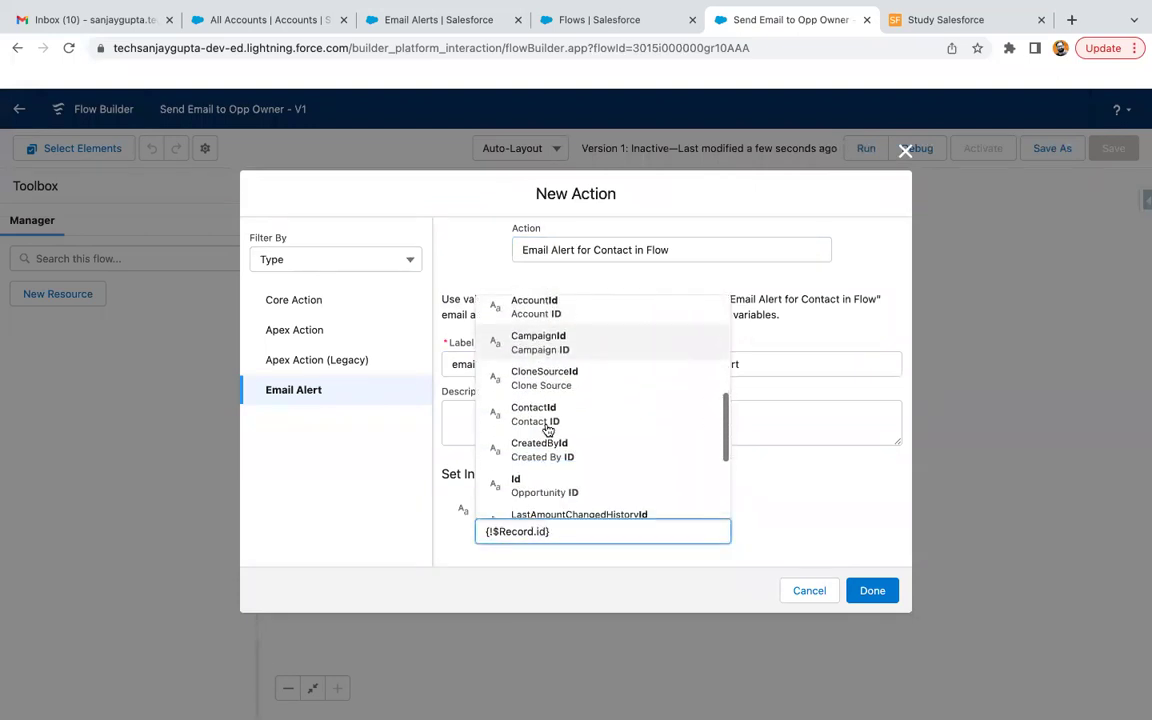
left_click(543, 455)
left_click(866, 589)
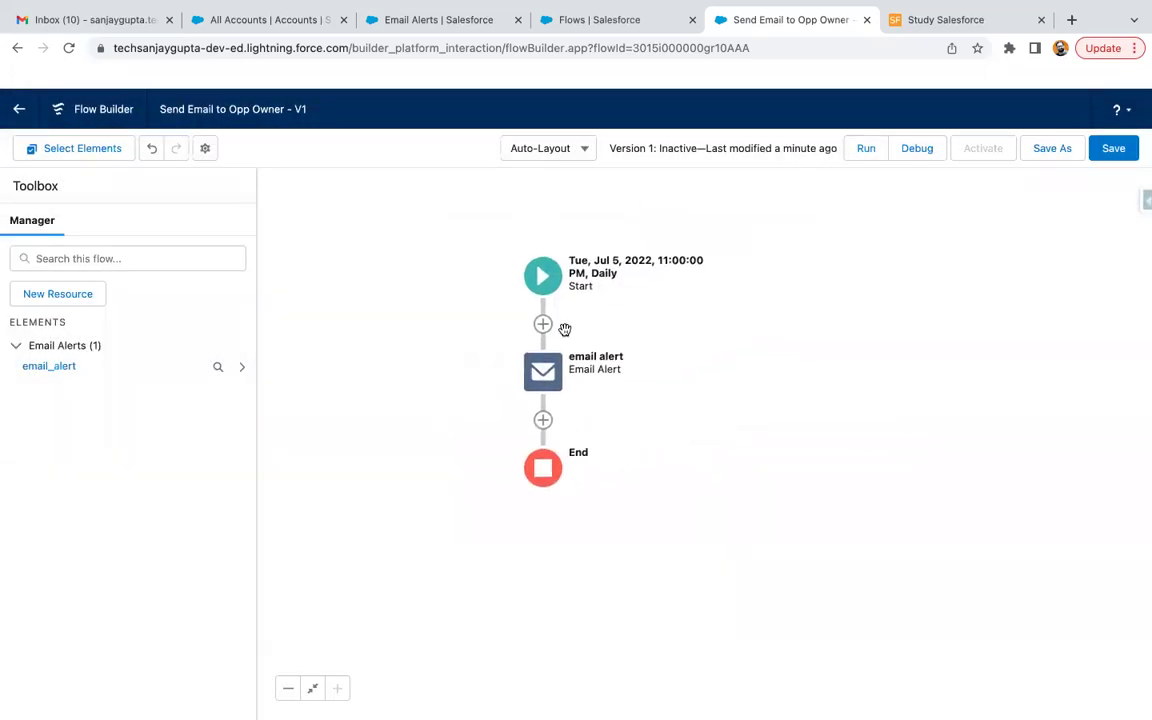
Review the Start element's Opportunity filter conditions and save the flow with its email alert action
left_click(543, 276)
left_click(517, 412)
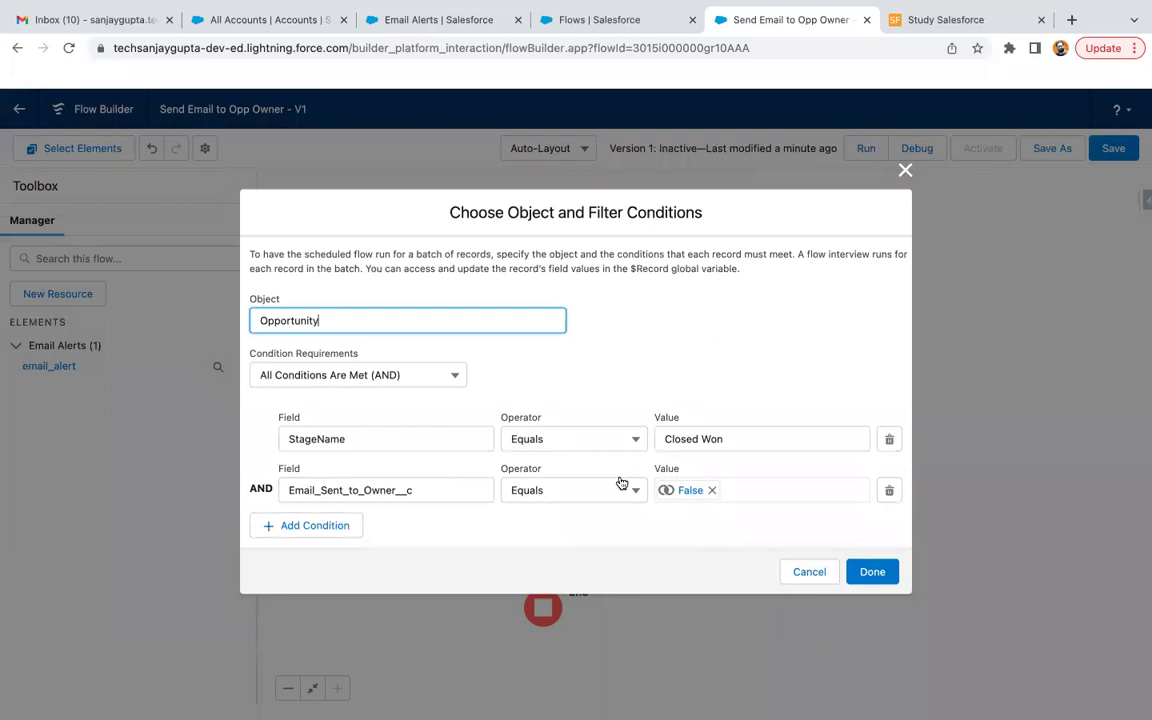
left_click(870, 571)
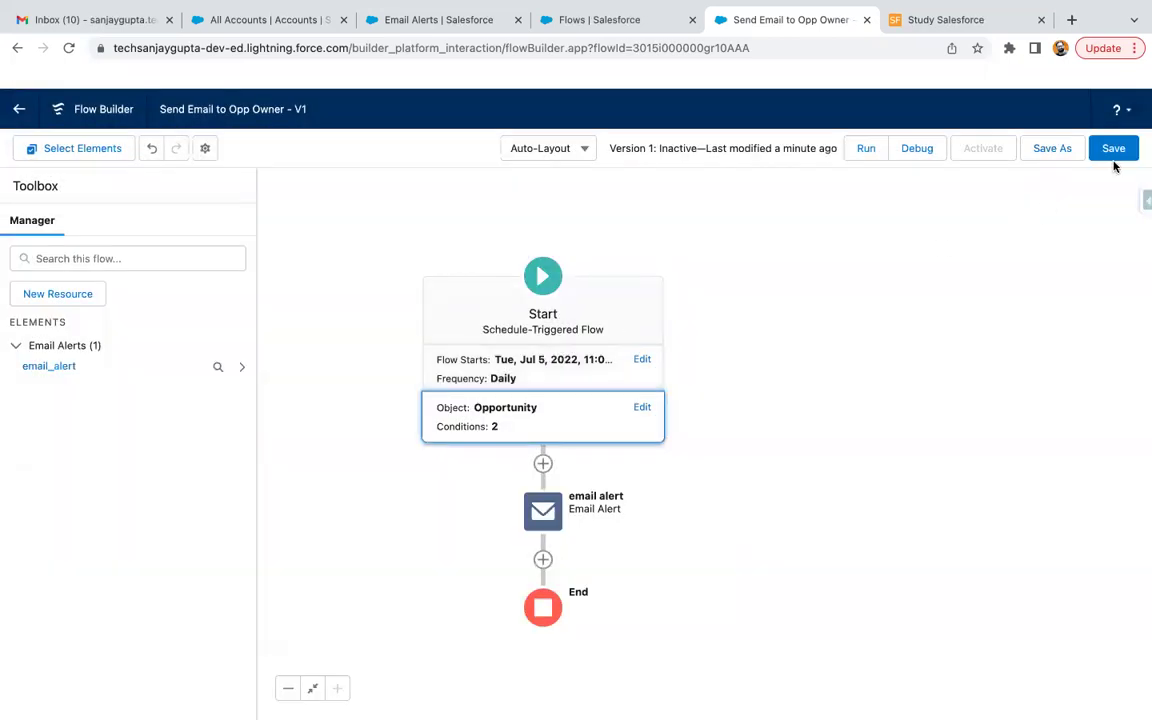
left_click(1113, 152)
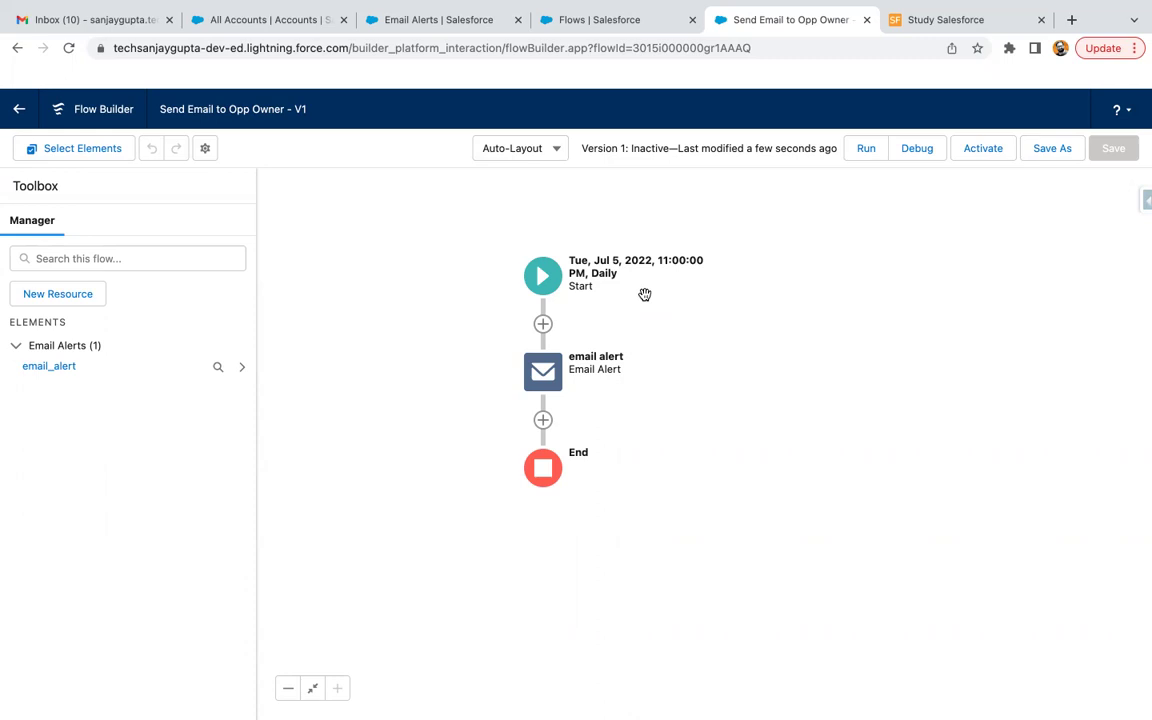
Add an Update Records element after the email alert and label it "Update Opp"
left_click(543, 421)
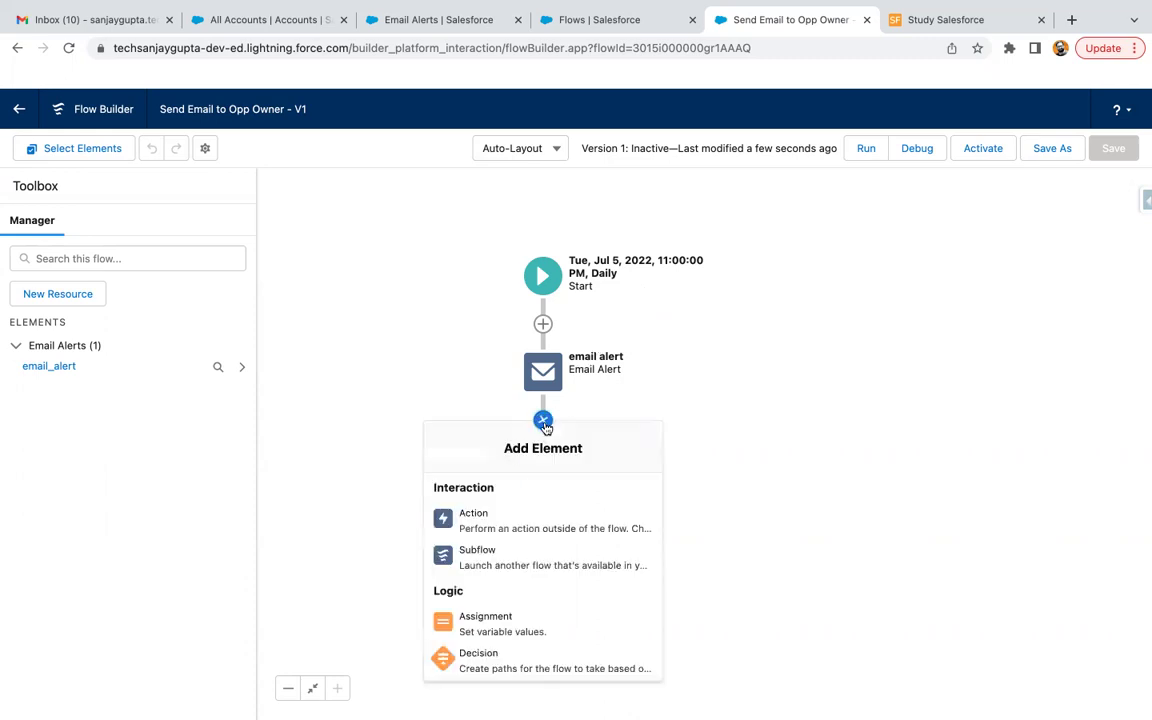
scroll(513, 560, "down", 4)
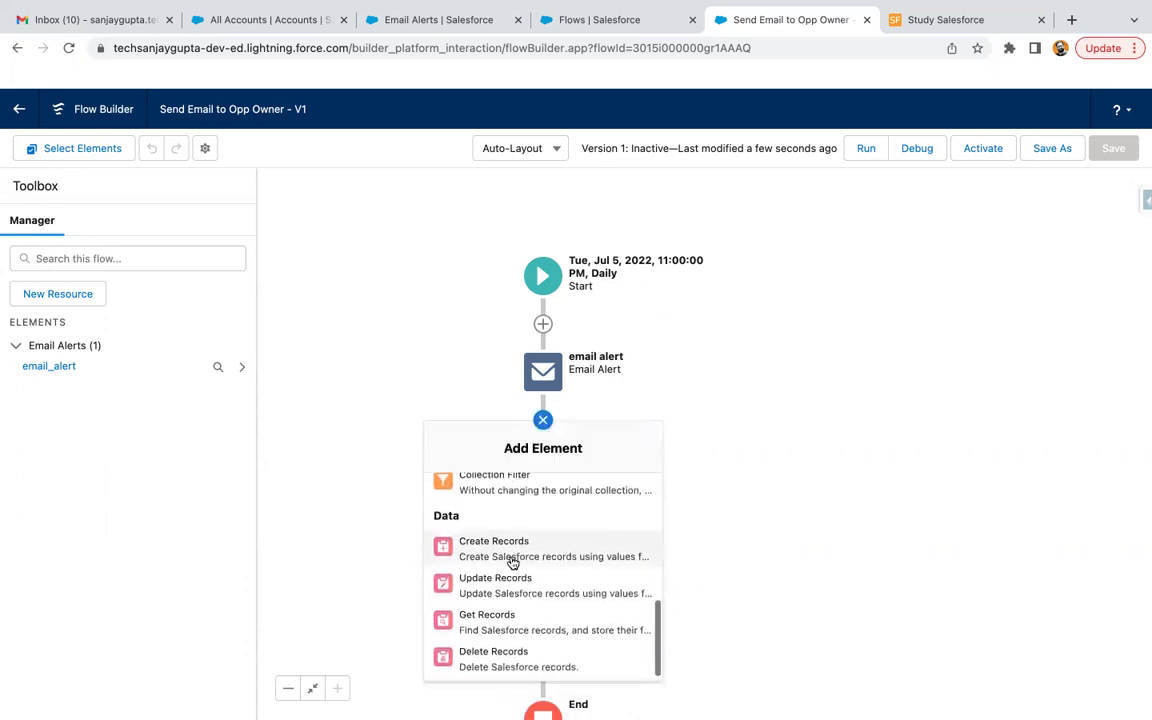
left_click(496, 591)
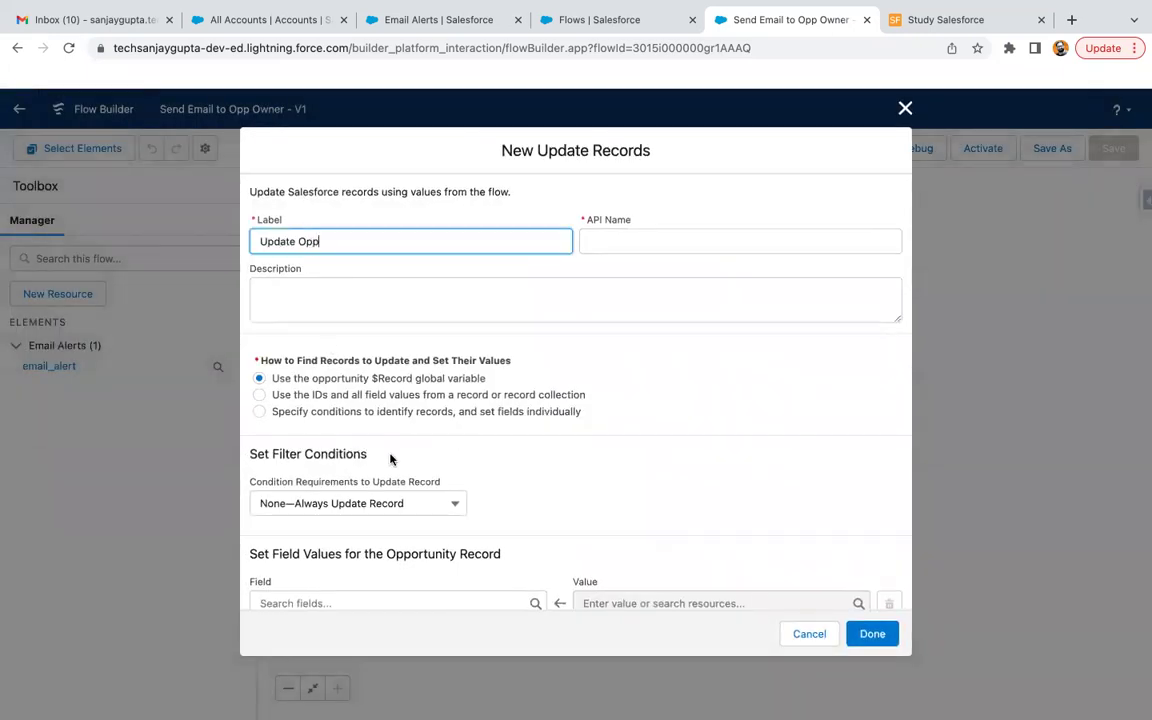
type("Update Opp")
left_click(496, 468)
Set the Email_Sent_to_Owner__c field of the Opportunity record to True and finish the Update Records element
scroll(496, 468, "down", 1)
left_click(368, 543)
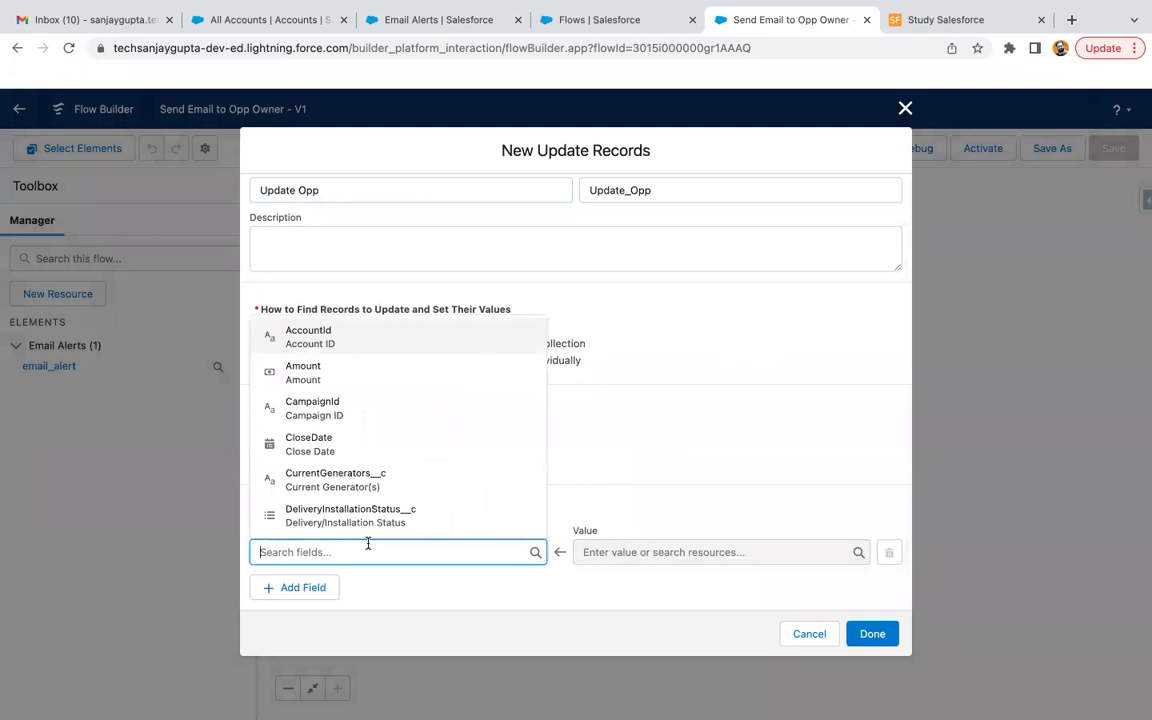
type("email")
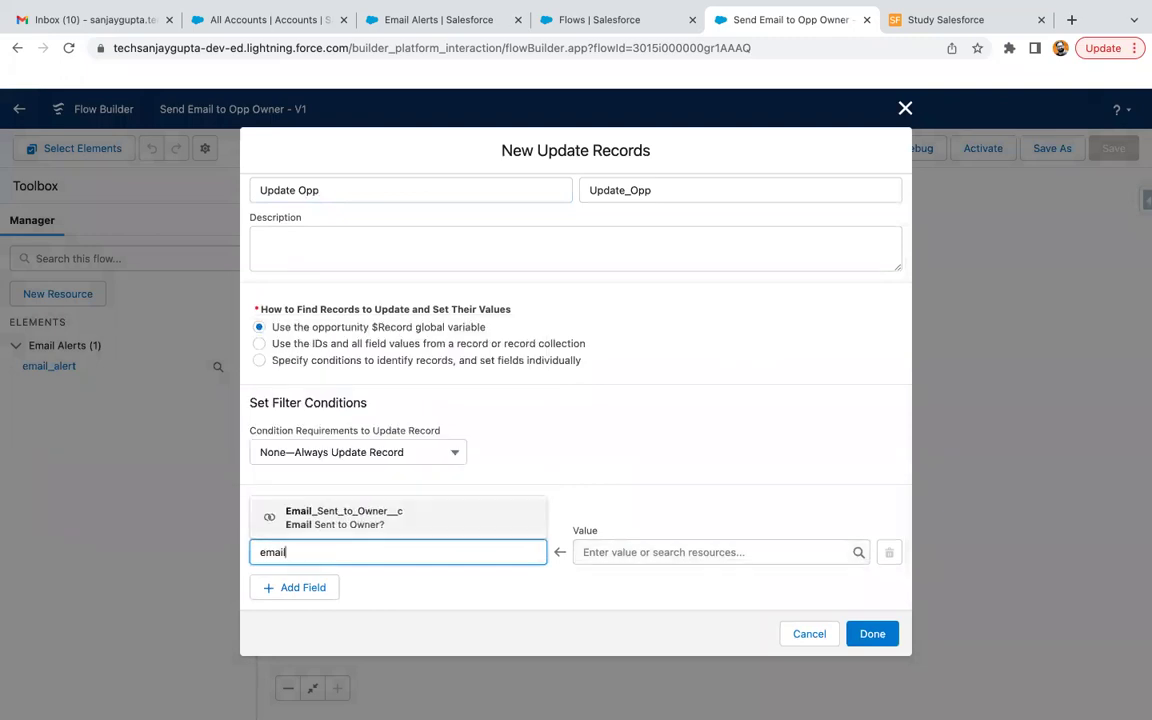
left_click(362, 532)
left_click(586, 551)
type("true")
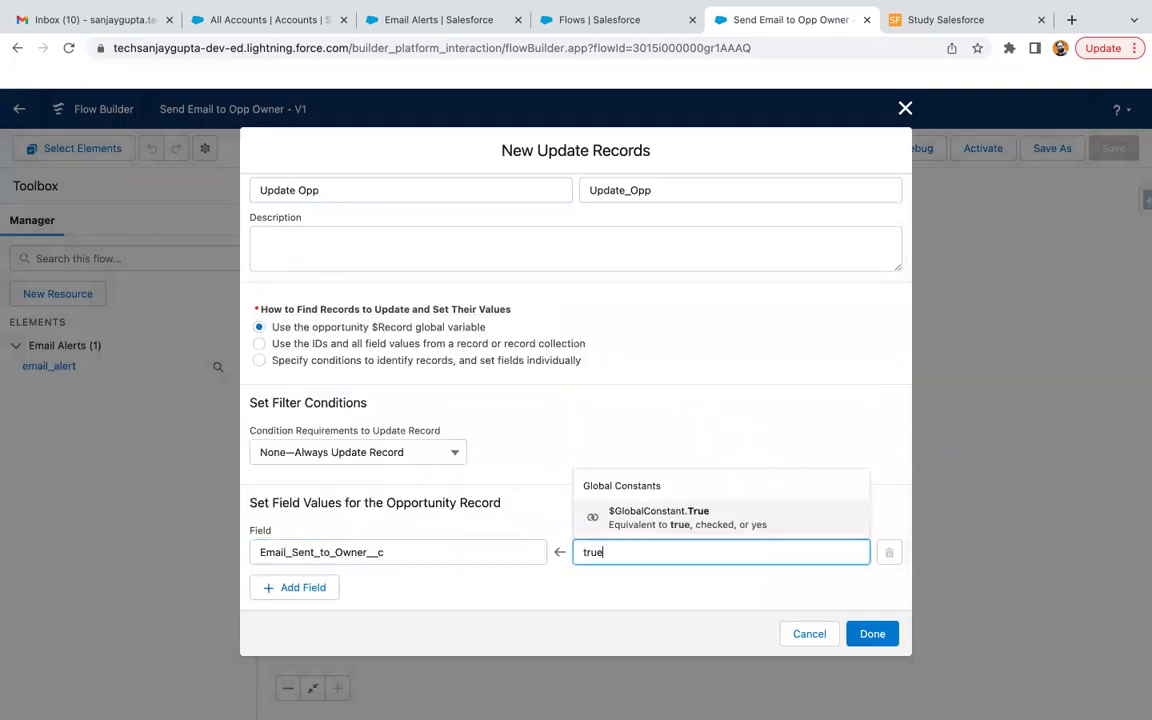
left_click(610, 517)
scroll(545, 584, "up", 2)
left_click(873, 634)
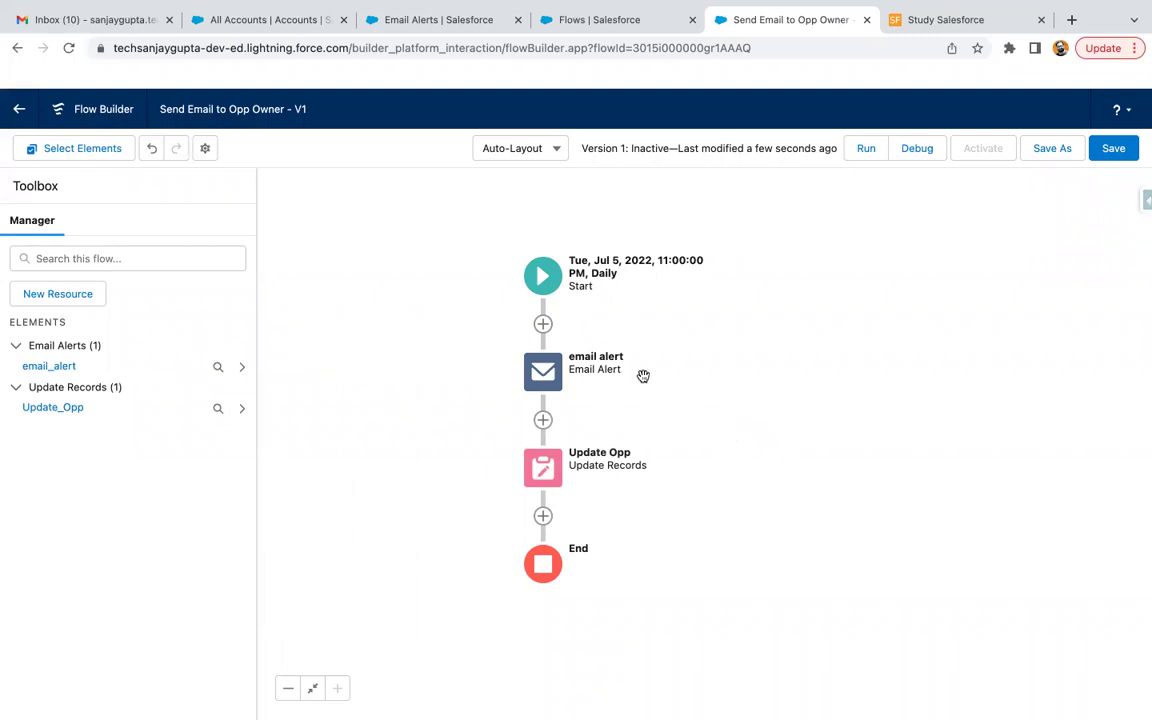
Recheck the Start element's object and filter conditions, and save the flow and try to activate it
left_click(543, 268)
left_click(519, 432)
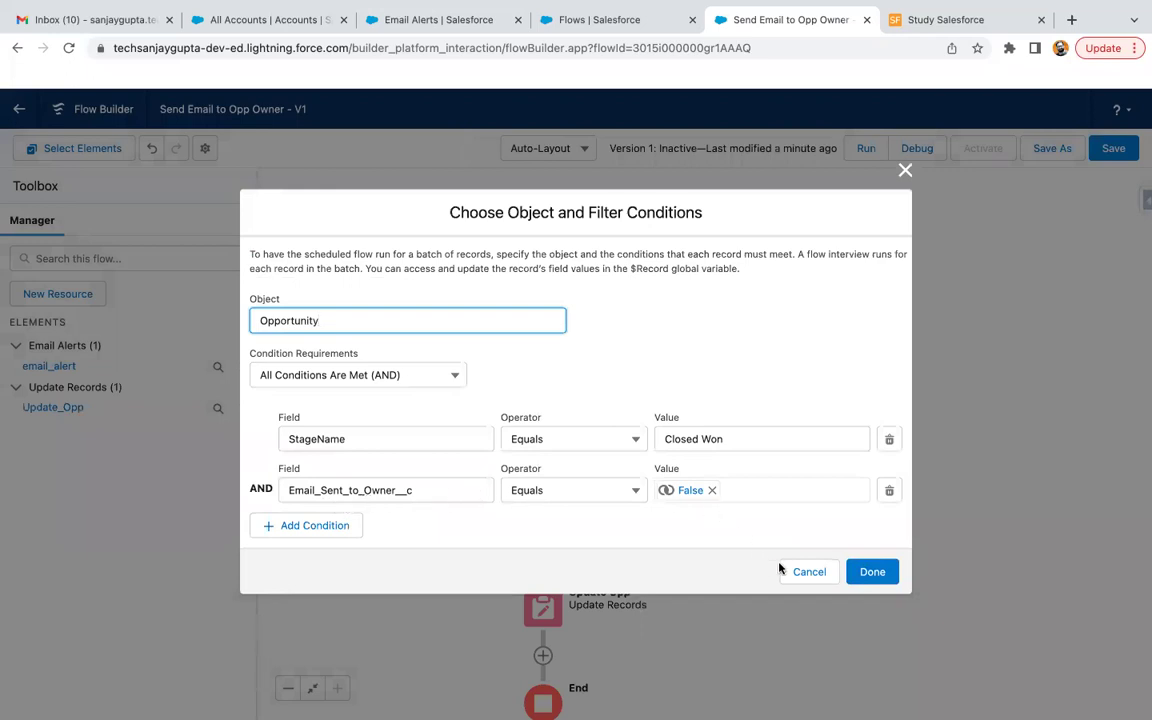
left_click(872, 571)
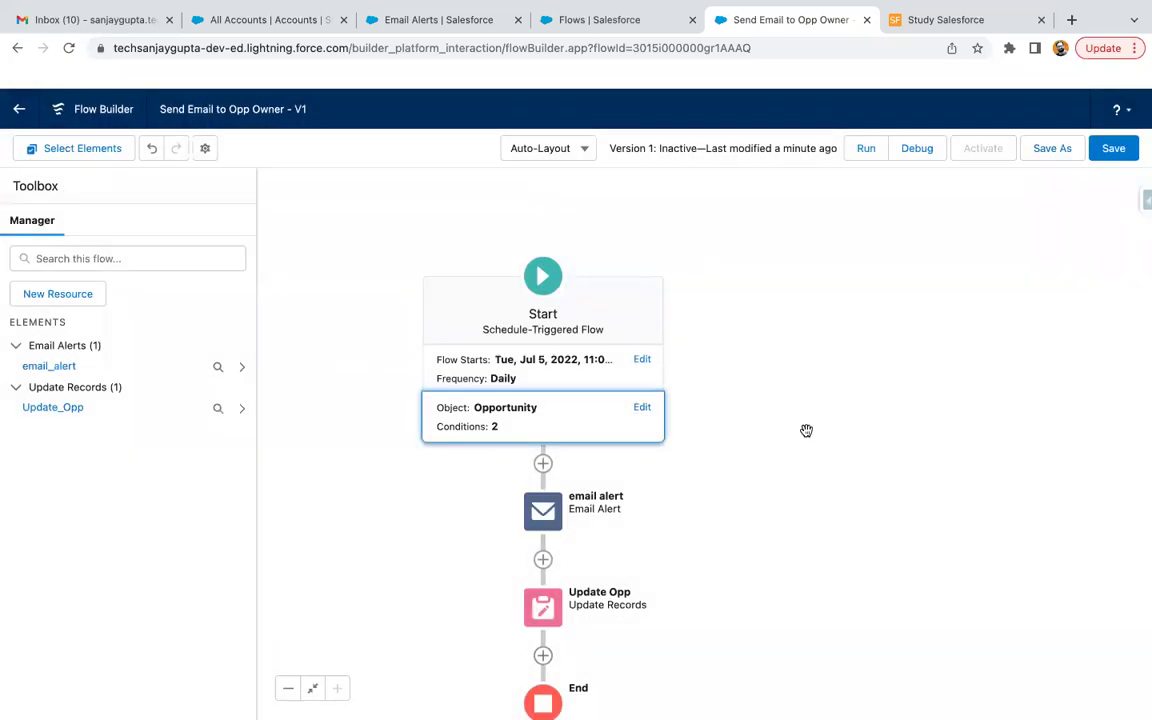
left_click(805, 432)
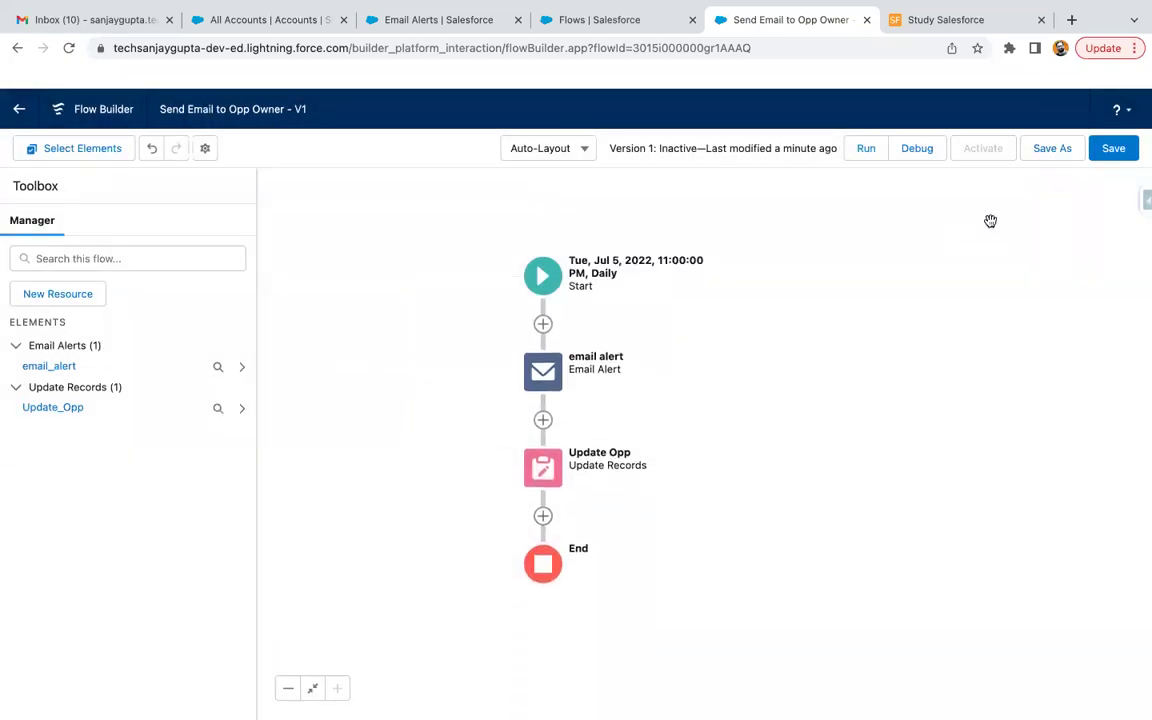
left_click(1114, 153)
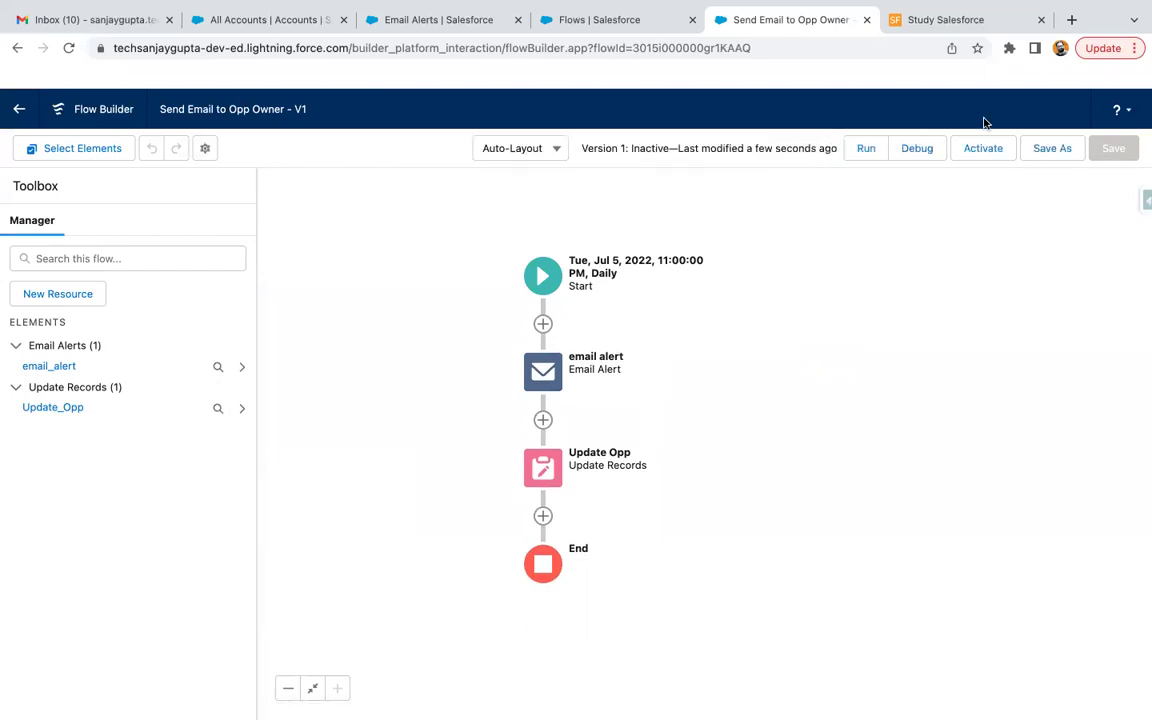
left_click(985, 148)
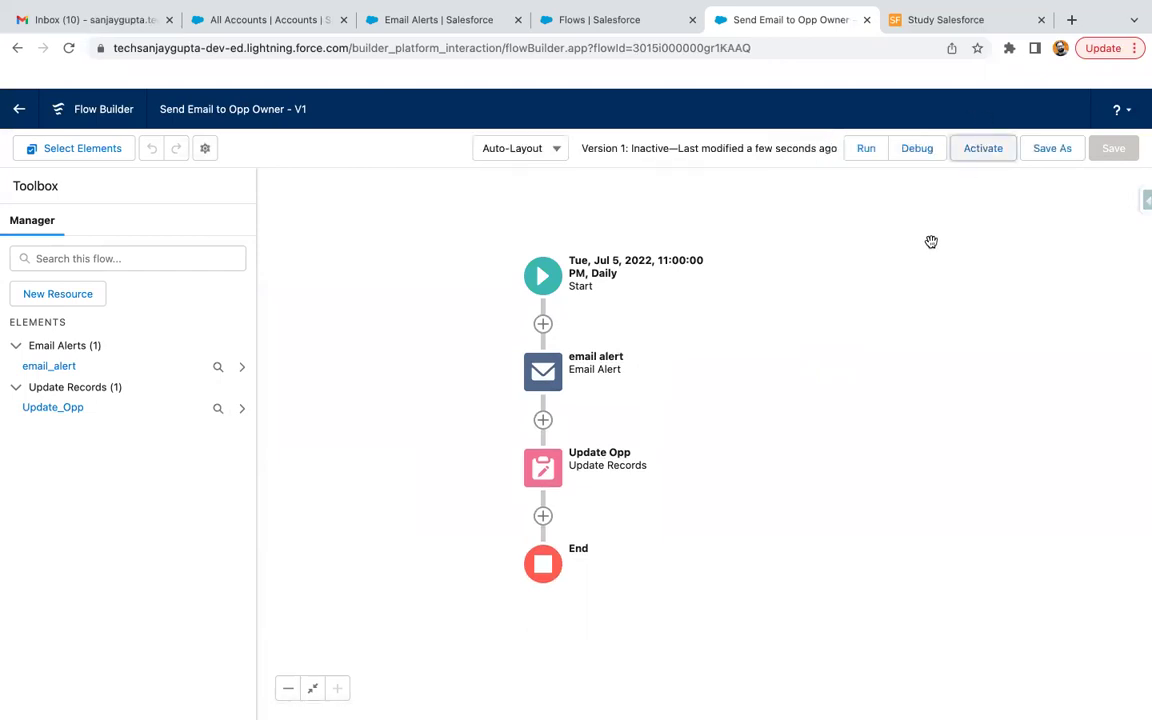
Open the schedule settings of the flow's Start element
left_click(543, 276)
left_click(540, 370)
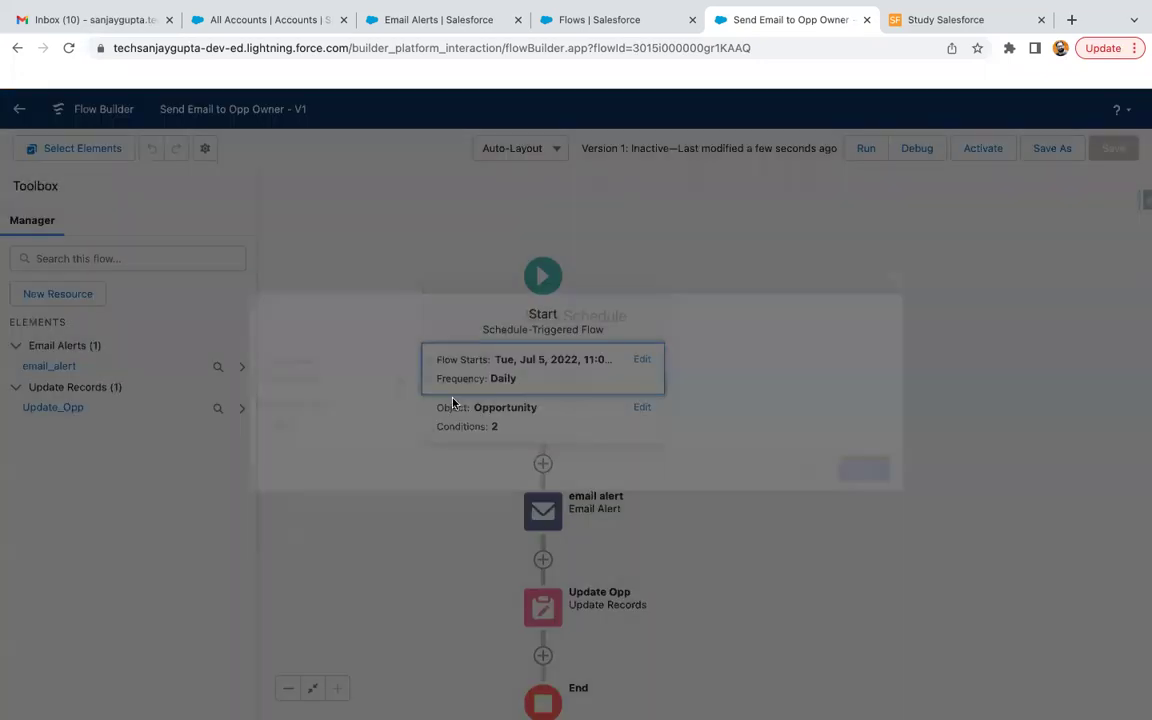
In the All Accounts list, open account 23423, save its Rating as Warm, and check its last modified time
left_click(268, 20)
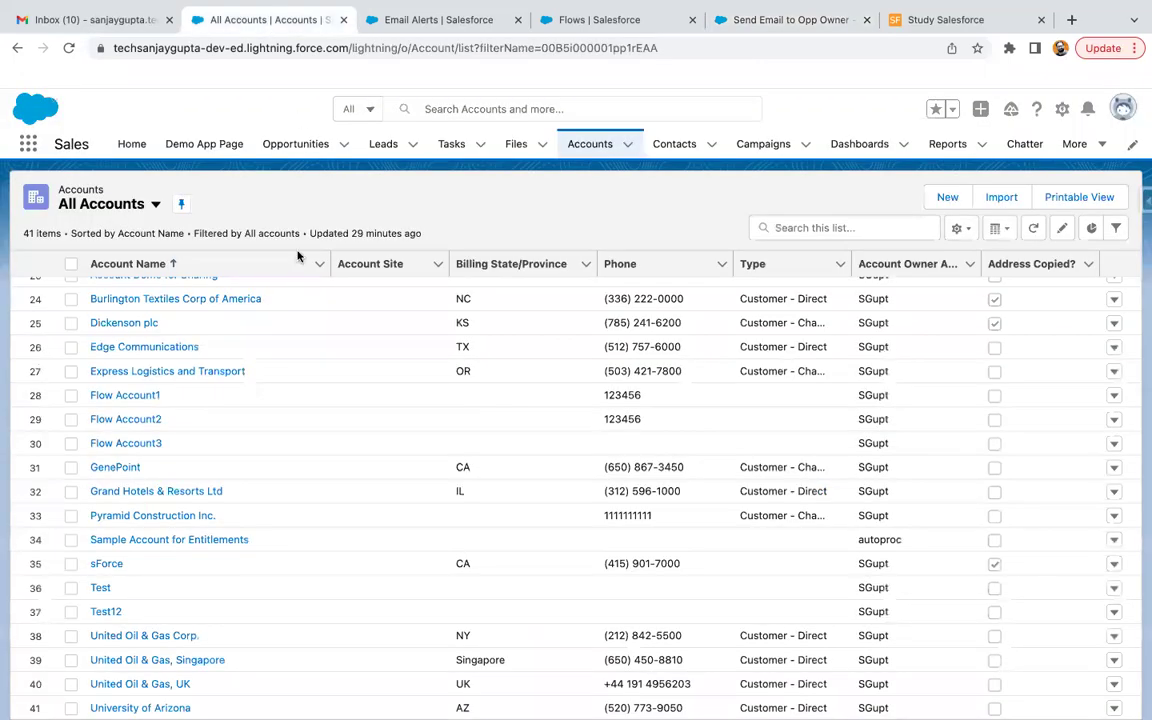
scroll(126, 316, "up", 5)
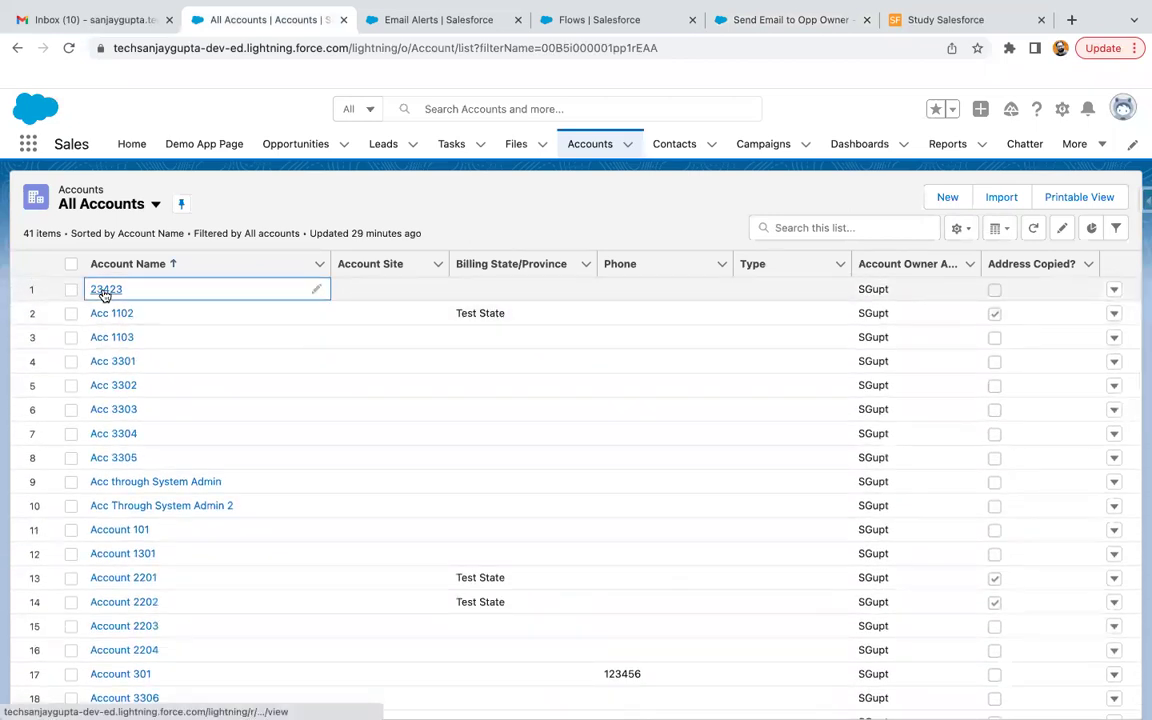
left_click(106, 290)
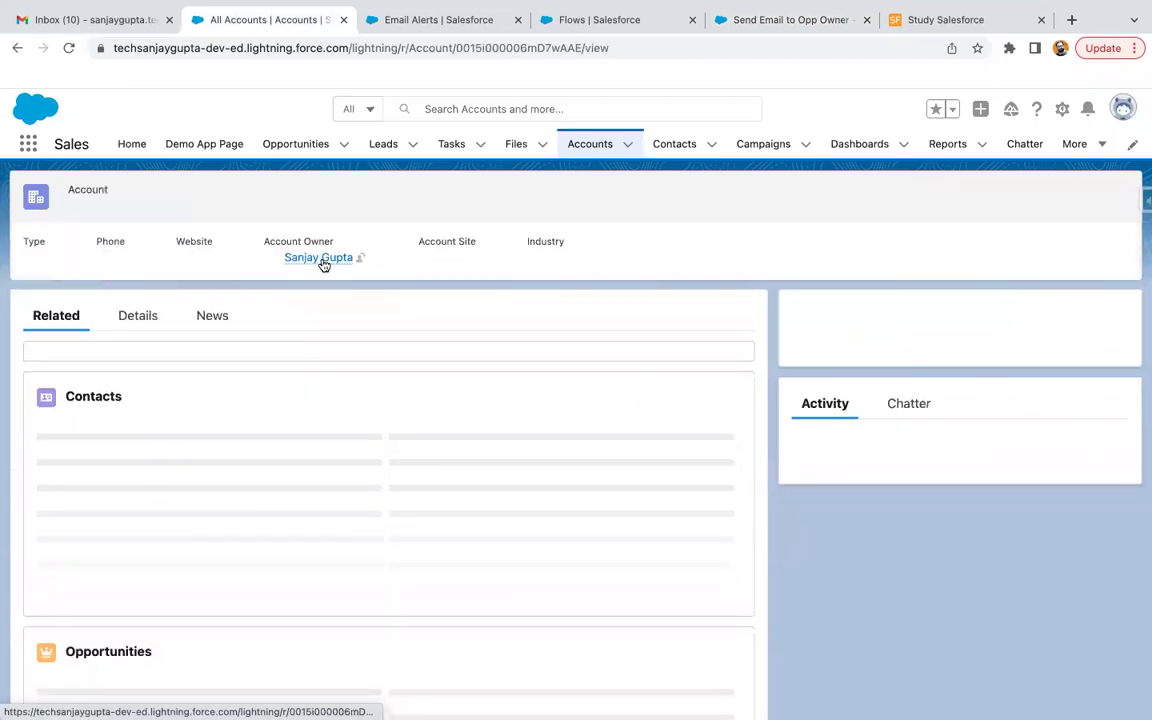
left_click(137, 317)
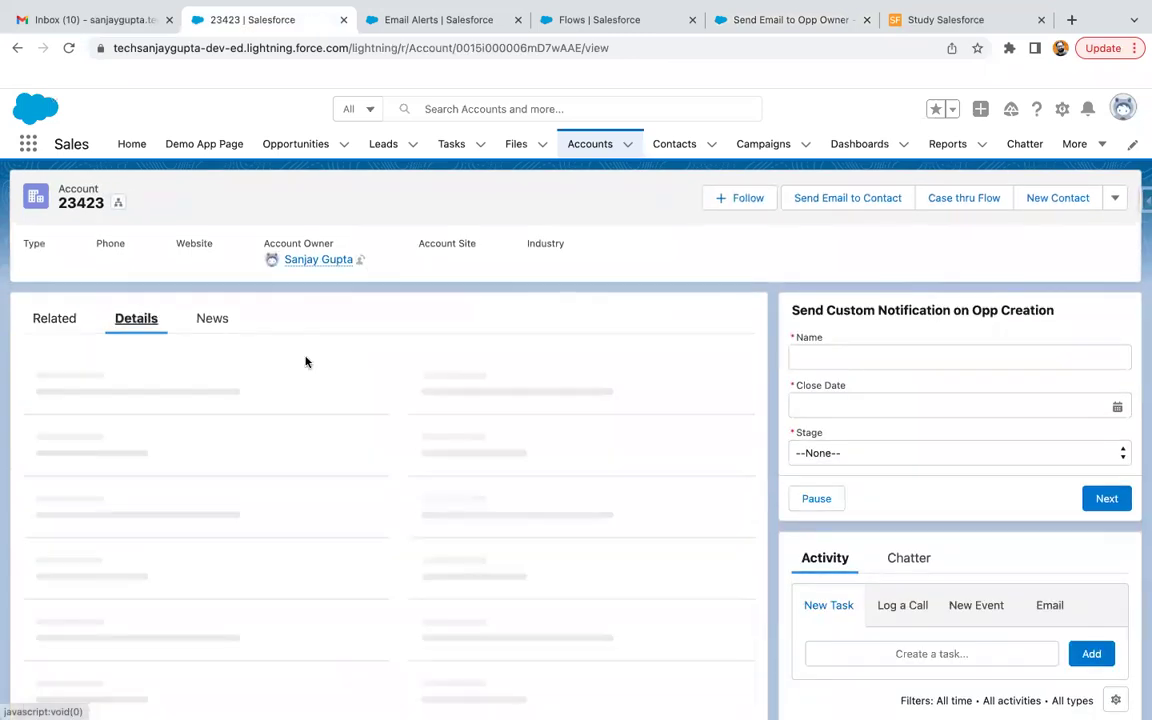
left_click(735, 380)
left_click(483, 401)
left_click(465, 481)
left_click(420, 694)
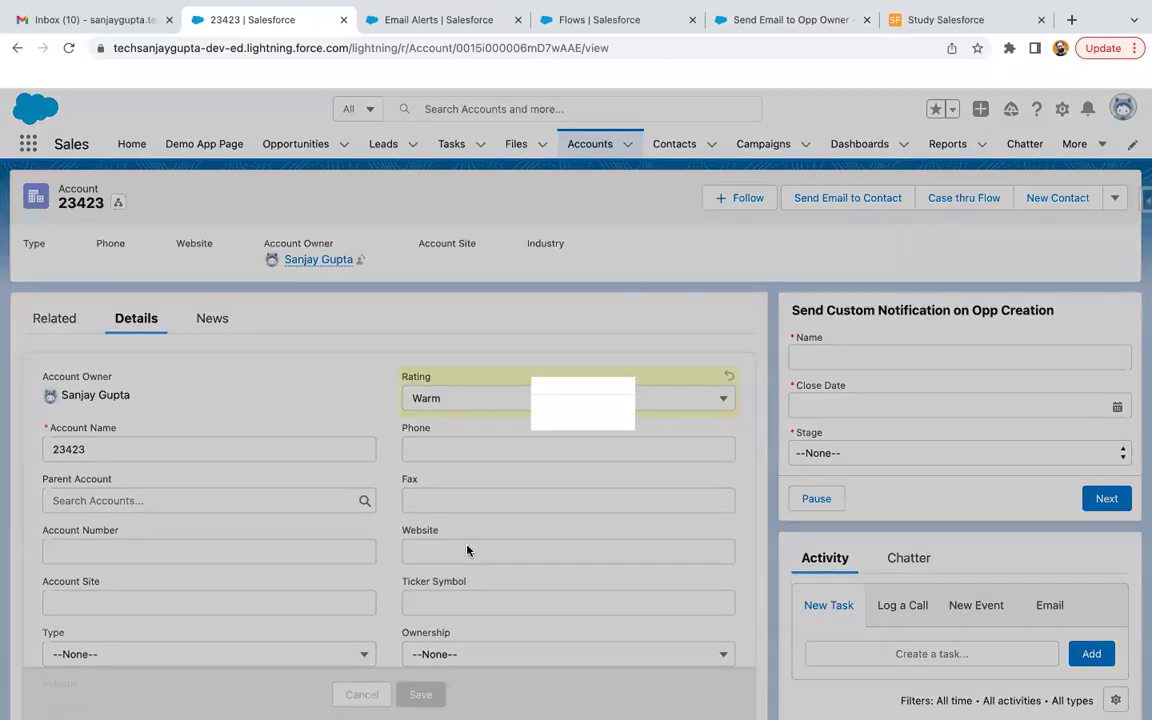
scroll(466, 549, "down", 10)
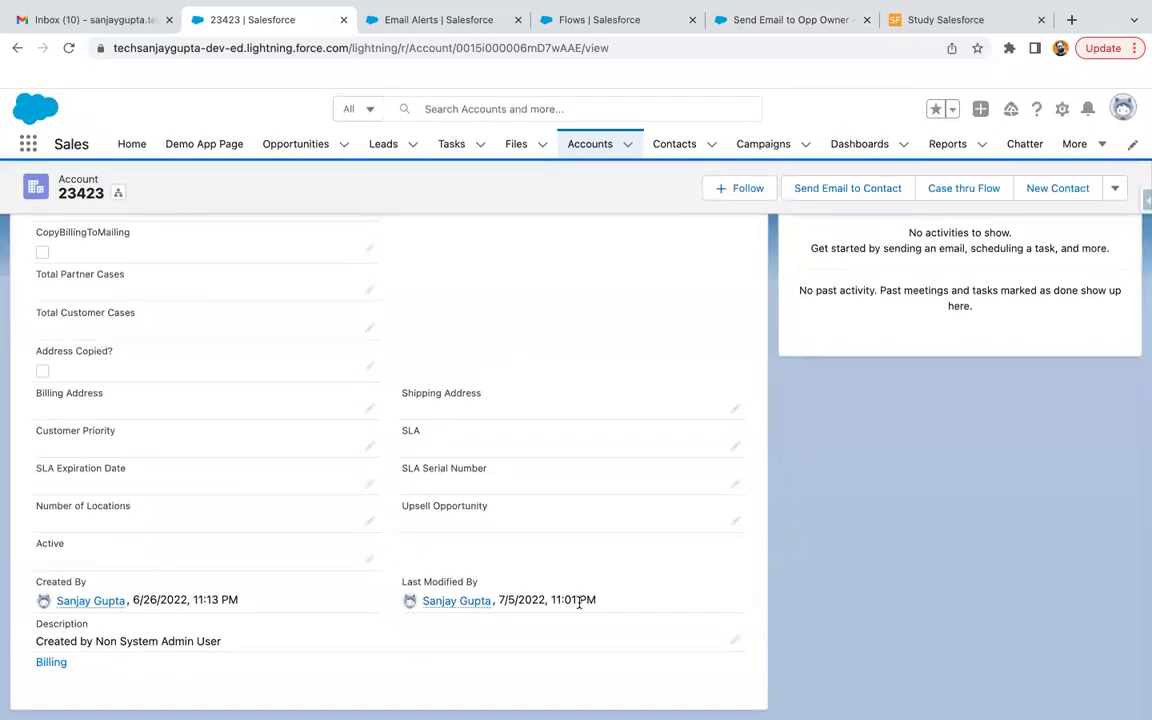
Return to the flow's open schedule settings and set the start time to 11:03 PM
left_click(751, 22)
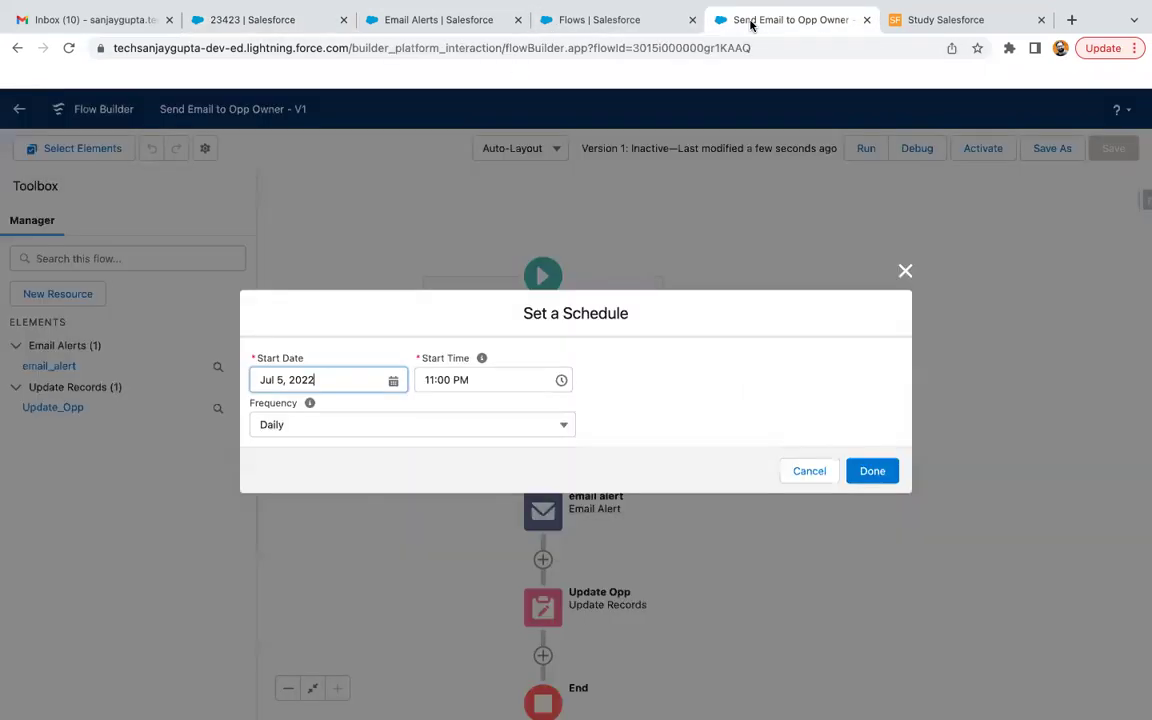
left_click(449, 380)
key("BackSpace")
key("BackSpace")
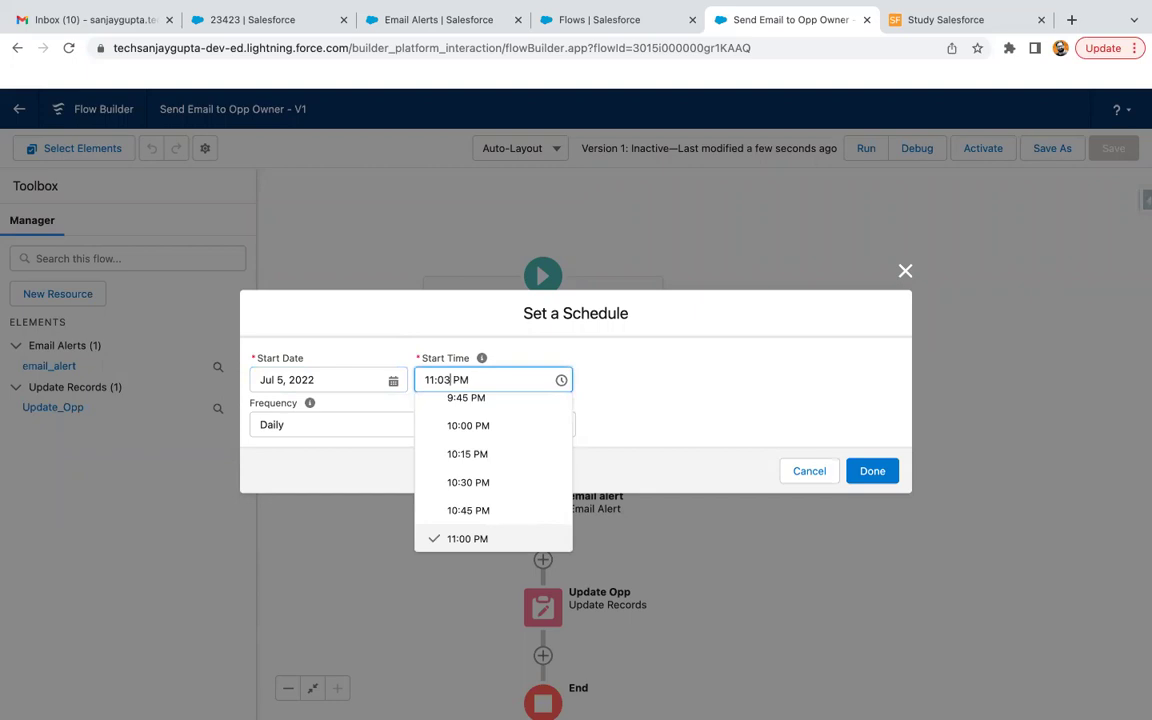
left_click(690, 414)
left_click(870, 479)
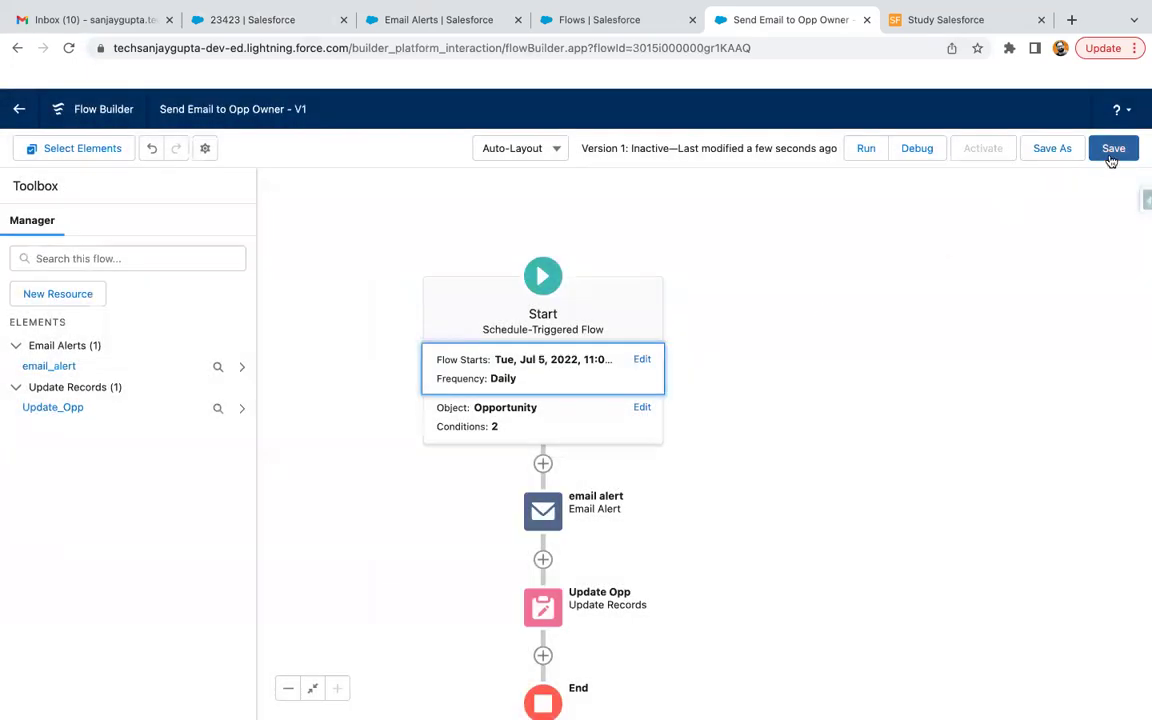
Save the rescheduled flow and activate it
left_click(1110, 152)
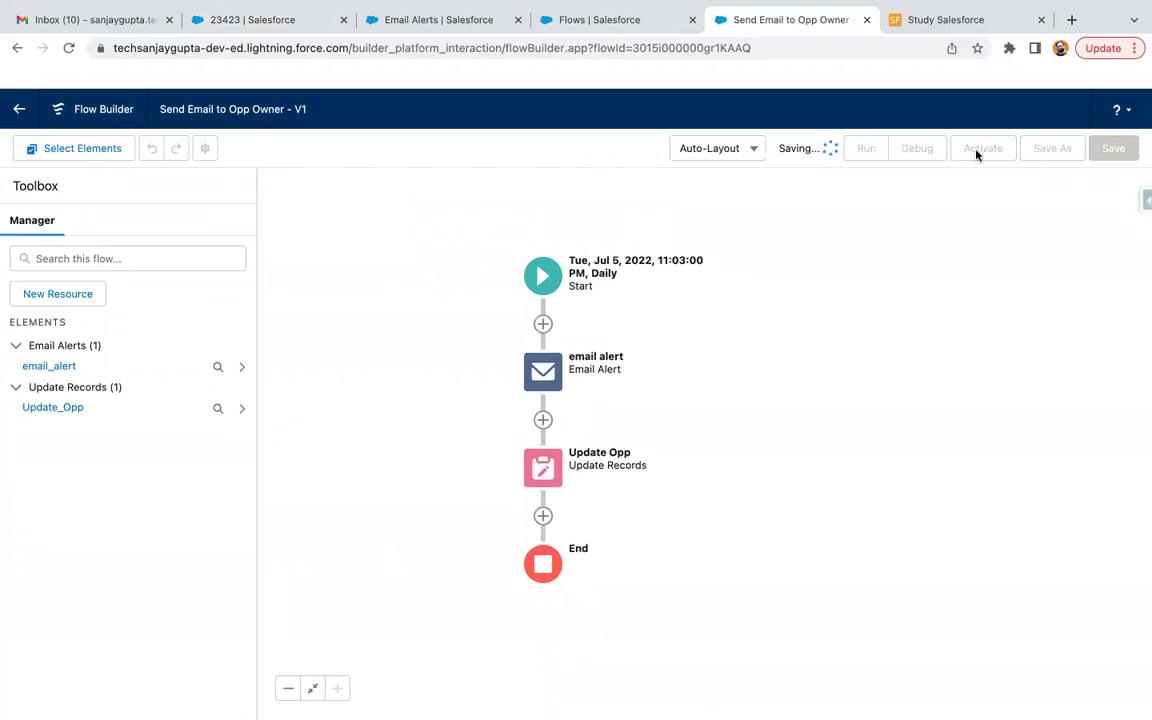
left_click(981, 152)
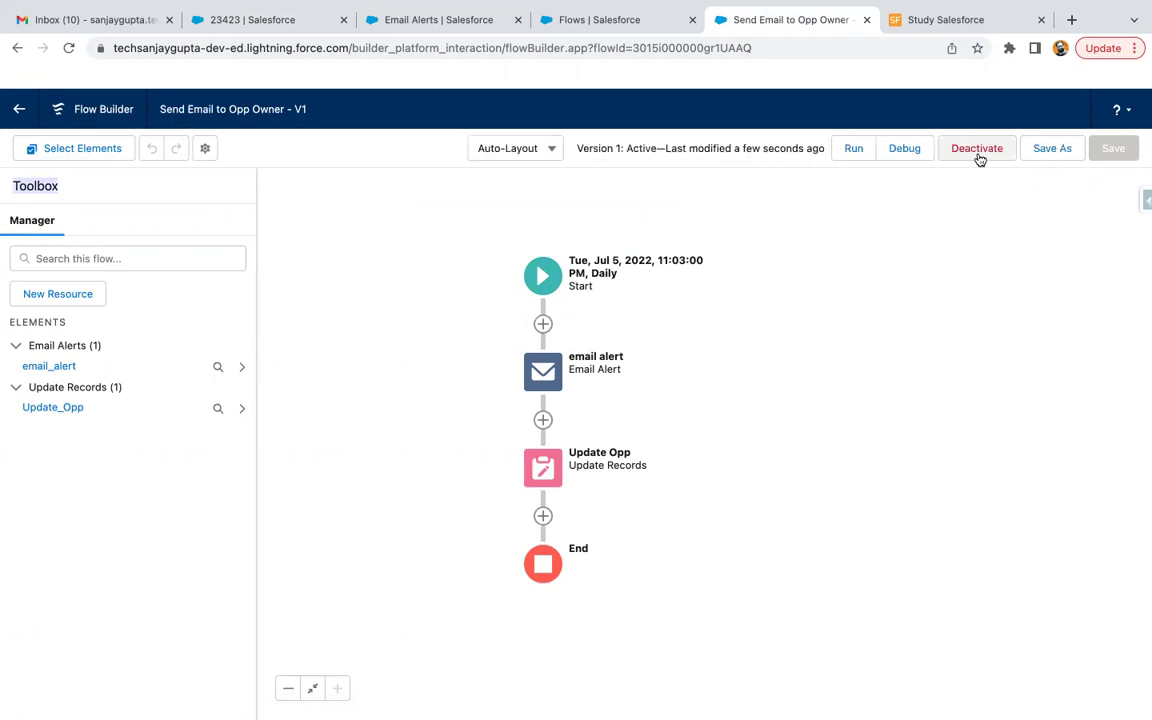
Open the All Opportunities list, sort it by Stage, and examine the Closed Won opportunities
left_click(272, 14)
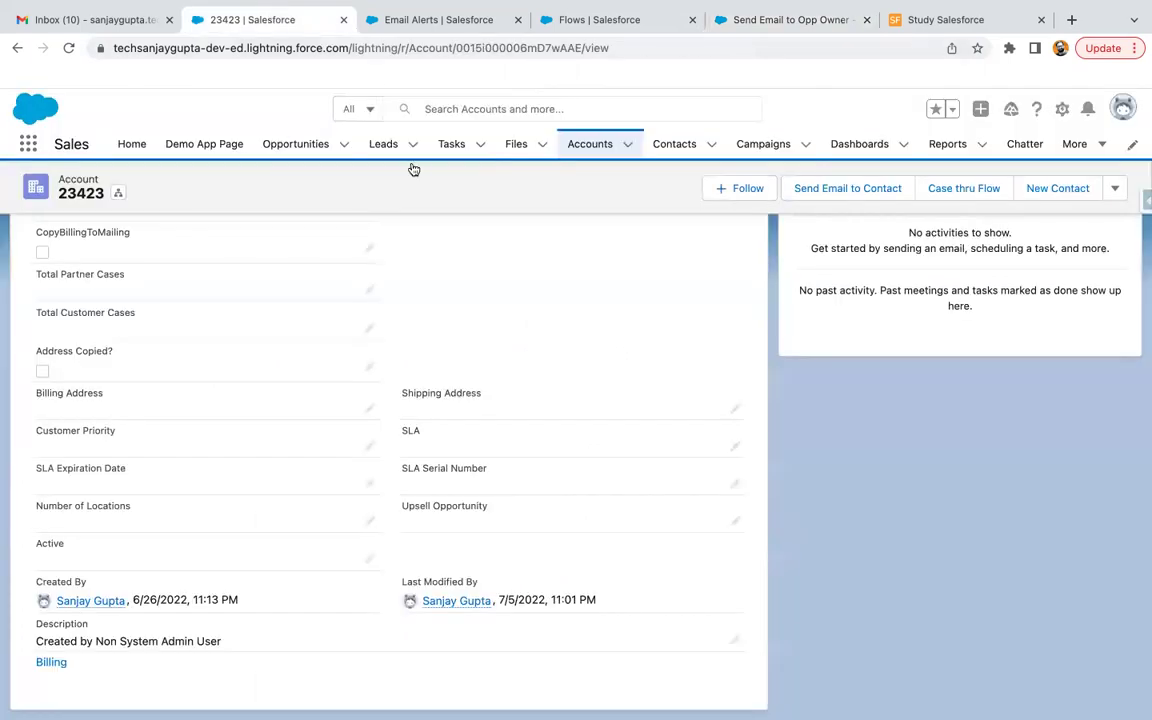
left_click(300, 145)
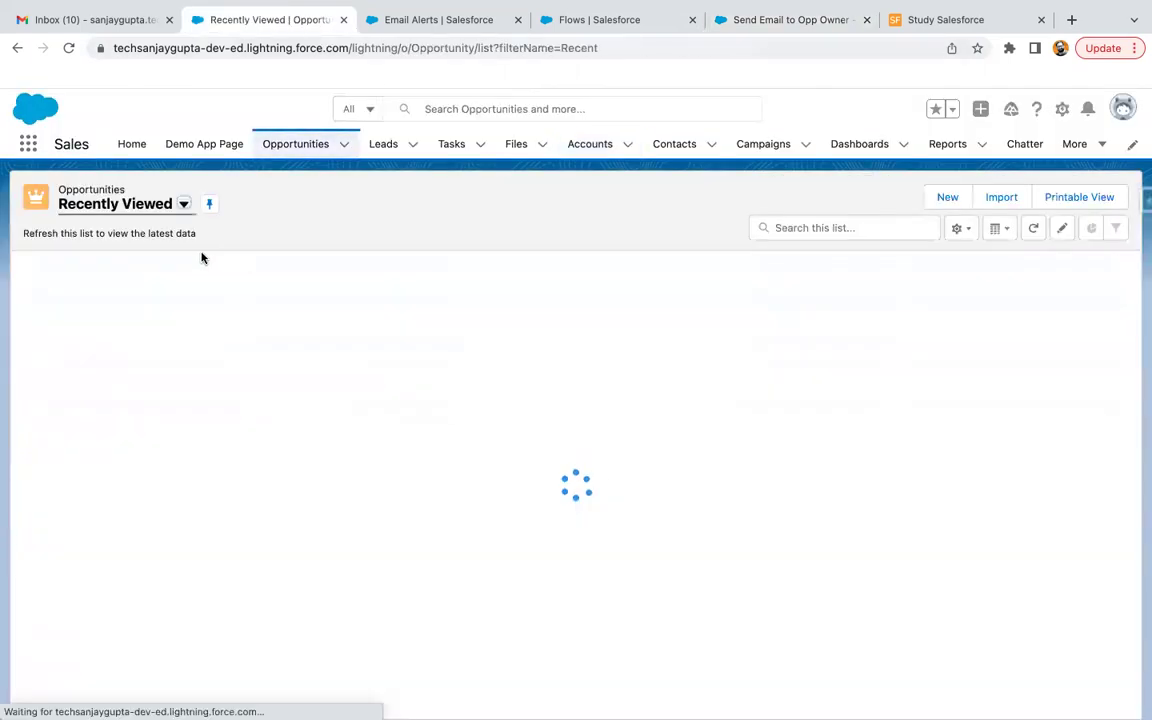
left_click(182, 205)
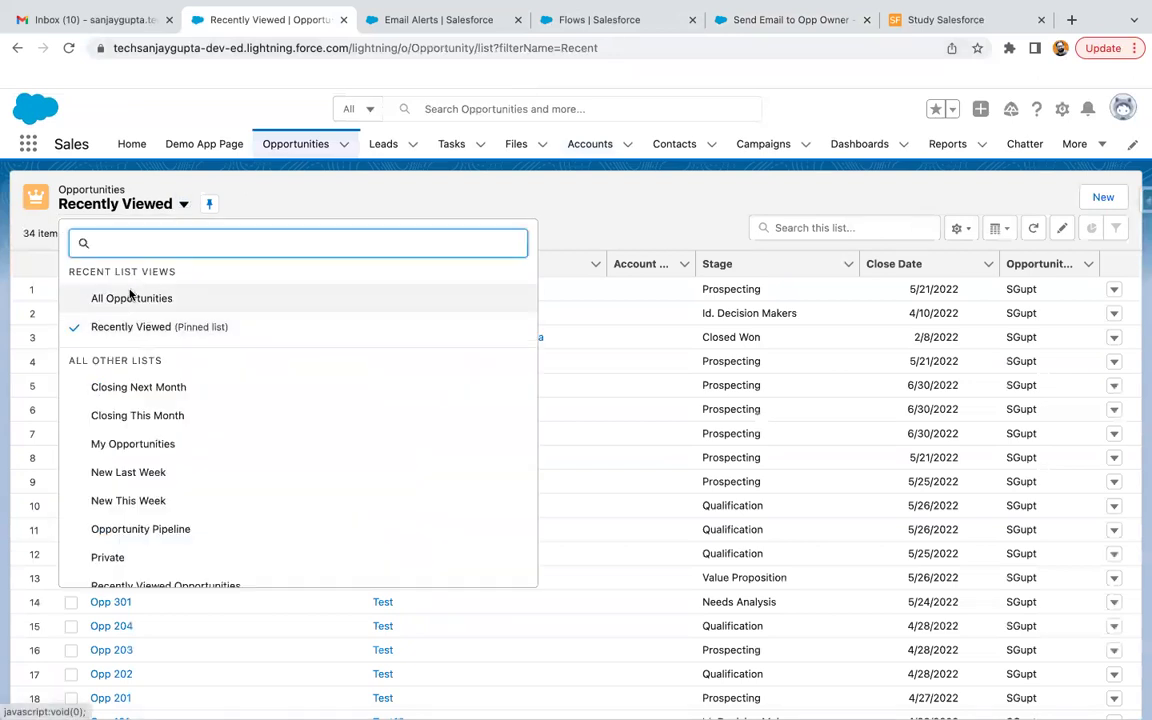
left_click(131, 296)
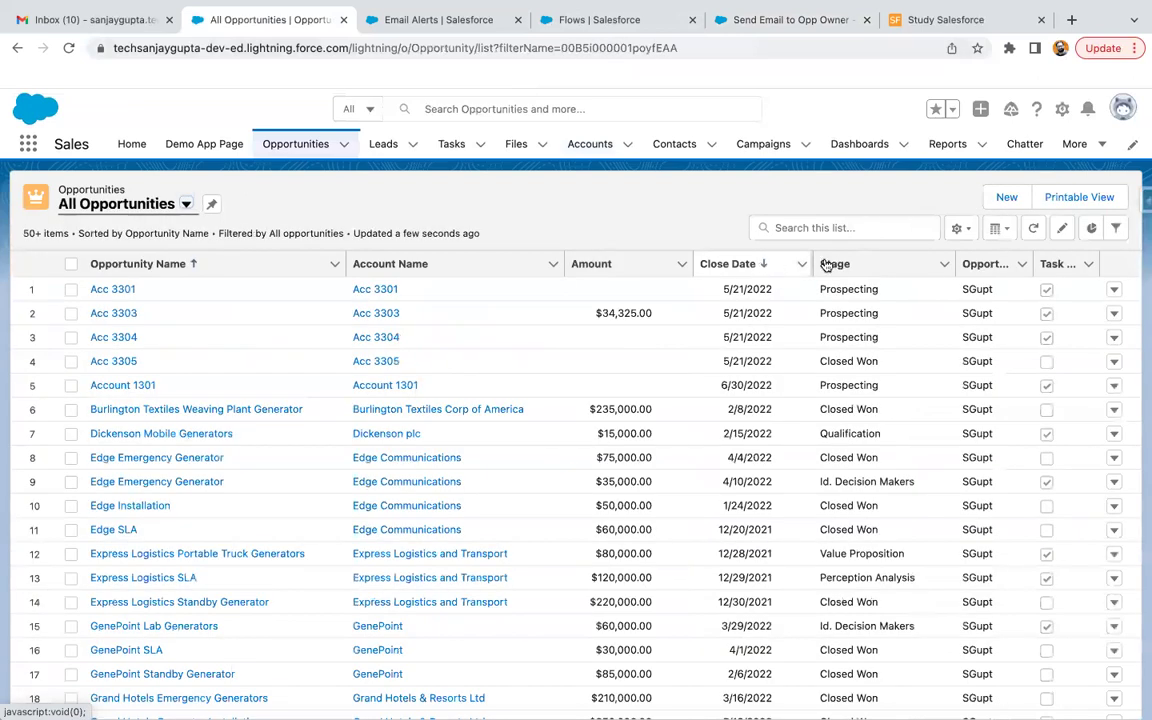
left_click(860, 266)
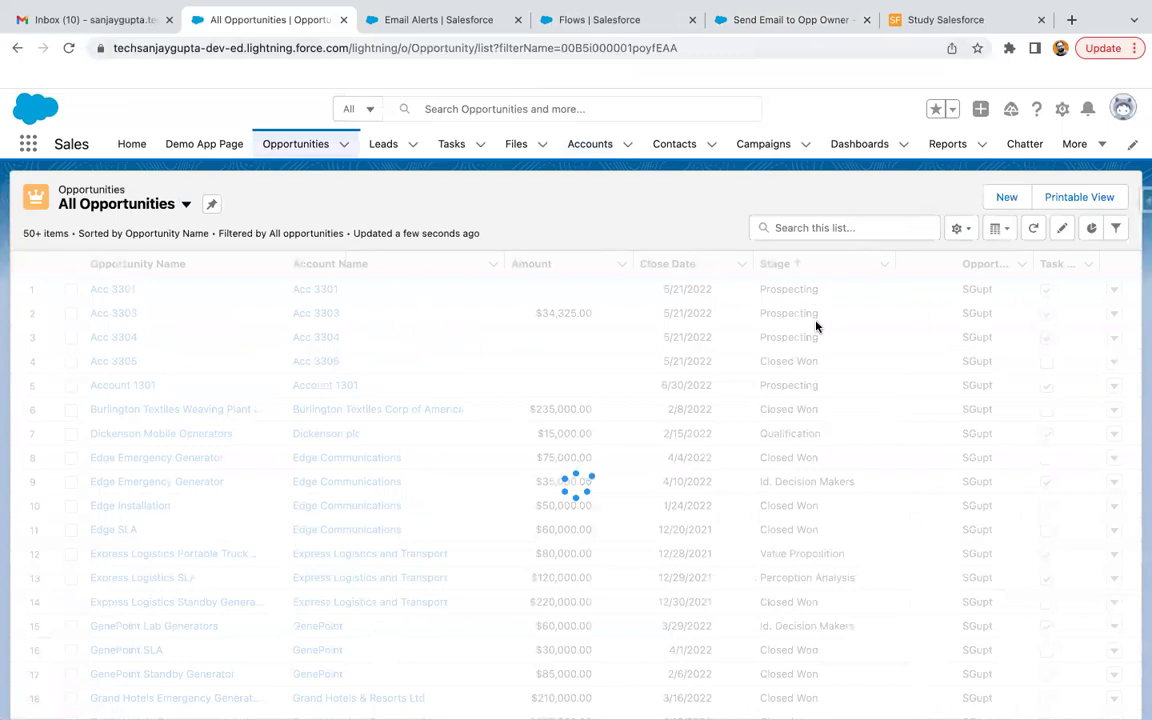
scroll(860, 430, "down", 2)
scroll(843, 445, "down", 10)
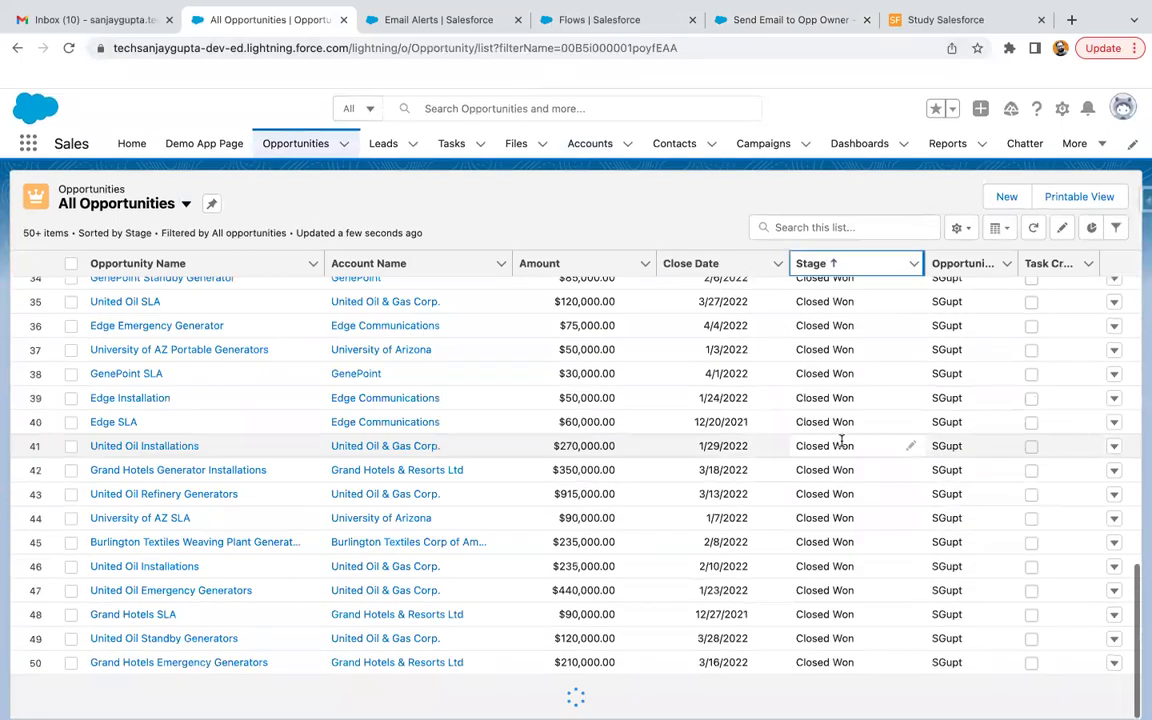
scroll(836, 450, "up", 3)
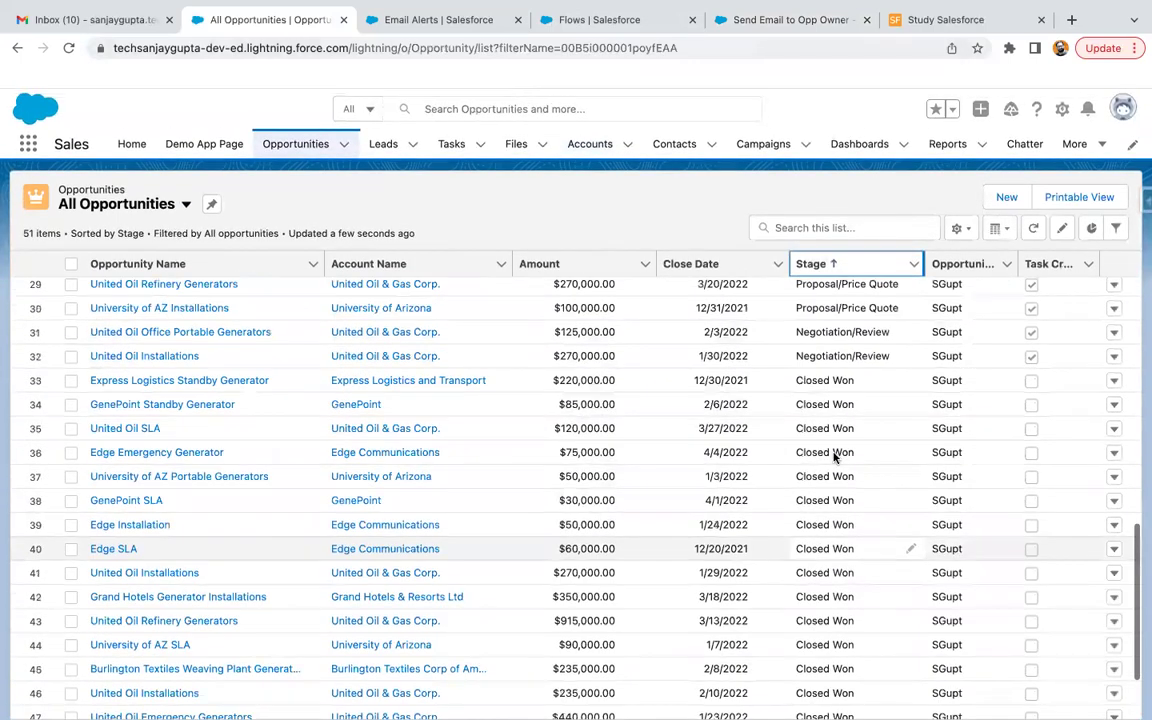
scroll(835, 455, "down", 1)
scroll(835, 457, "down", 2)
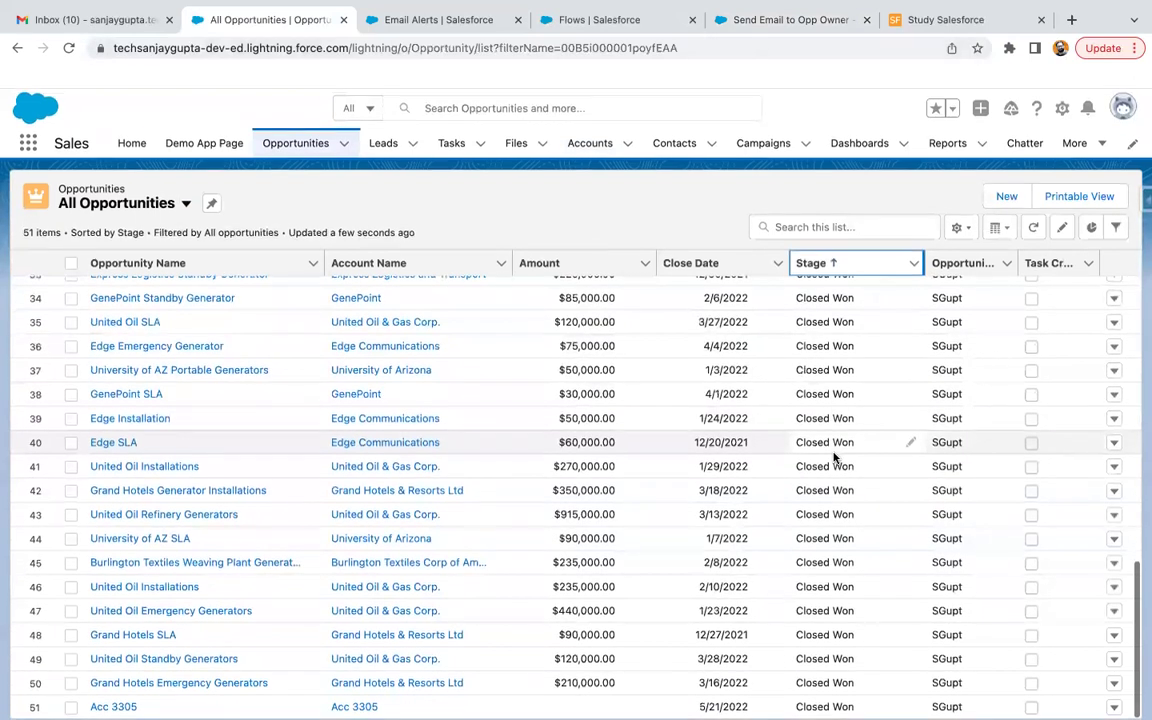
scroll(835, 457, "up", 3)
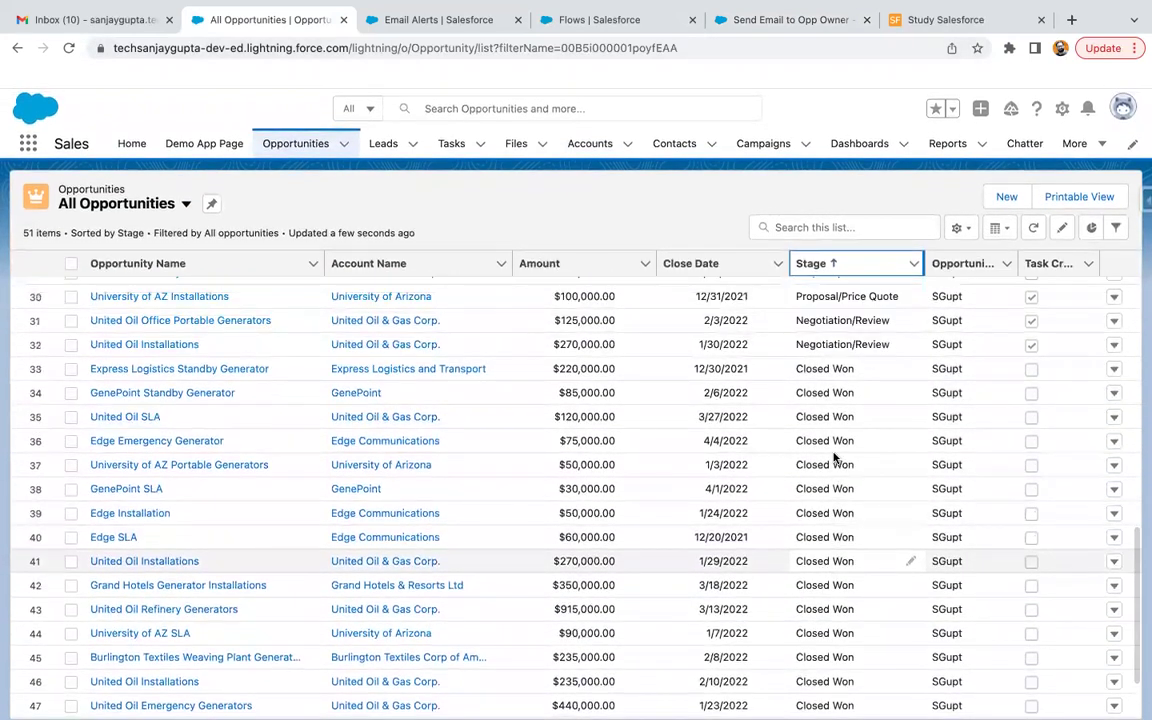
scroll(835, 457, "down", 2)
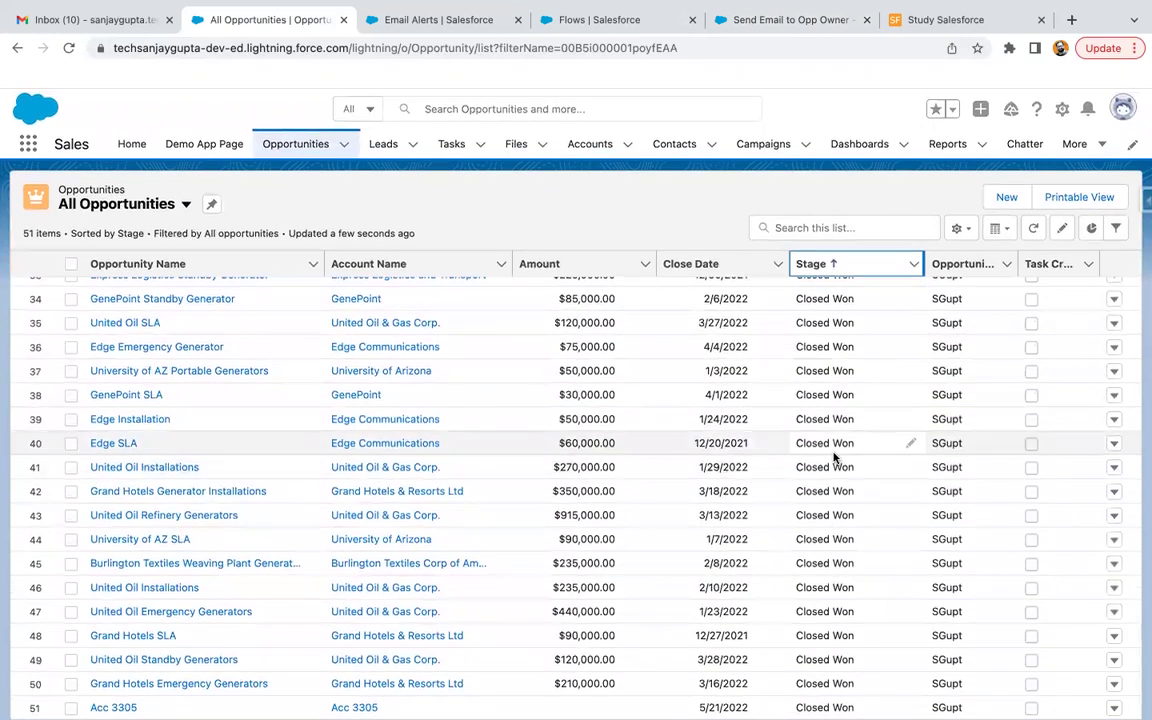
Add the Email Sent to Owner? field to the All Opportunities list's visible fields, save, and review its column
left_click(960, 228)
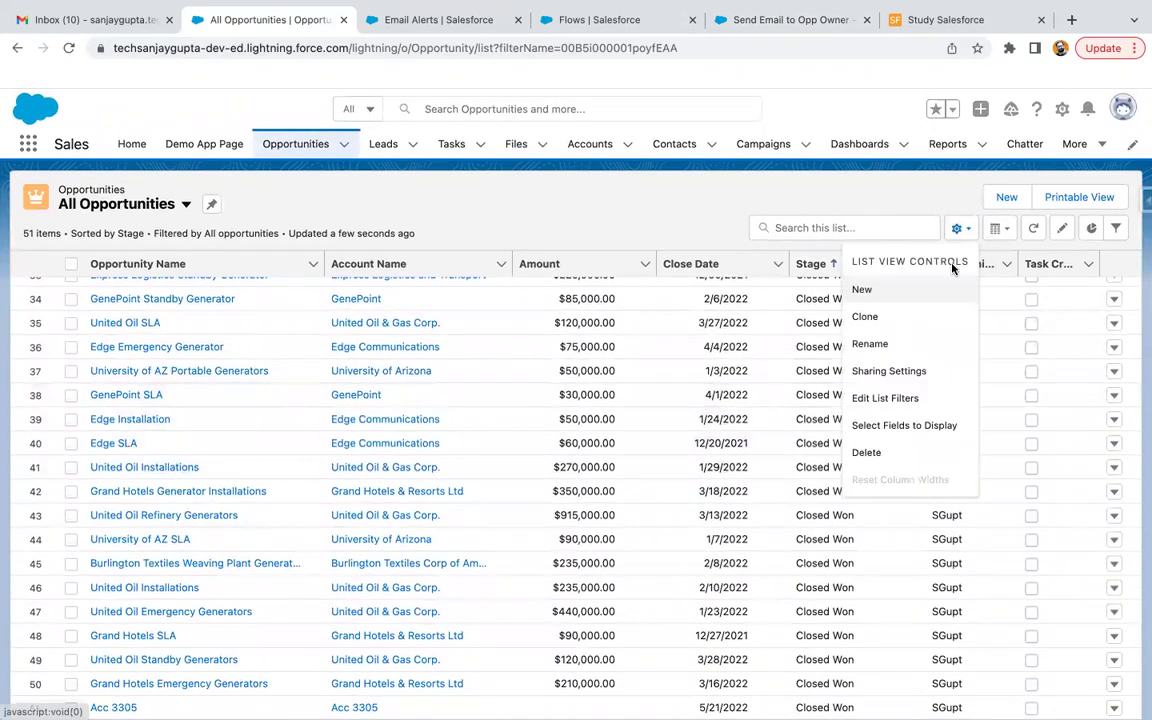
left_click(905, 426)
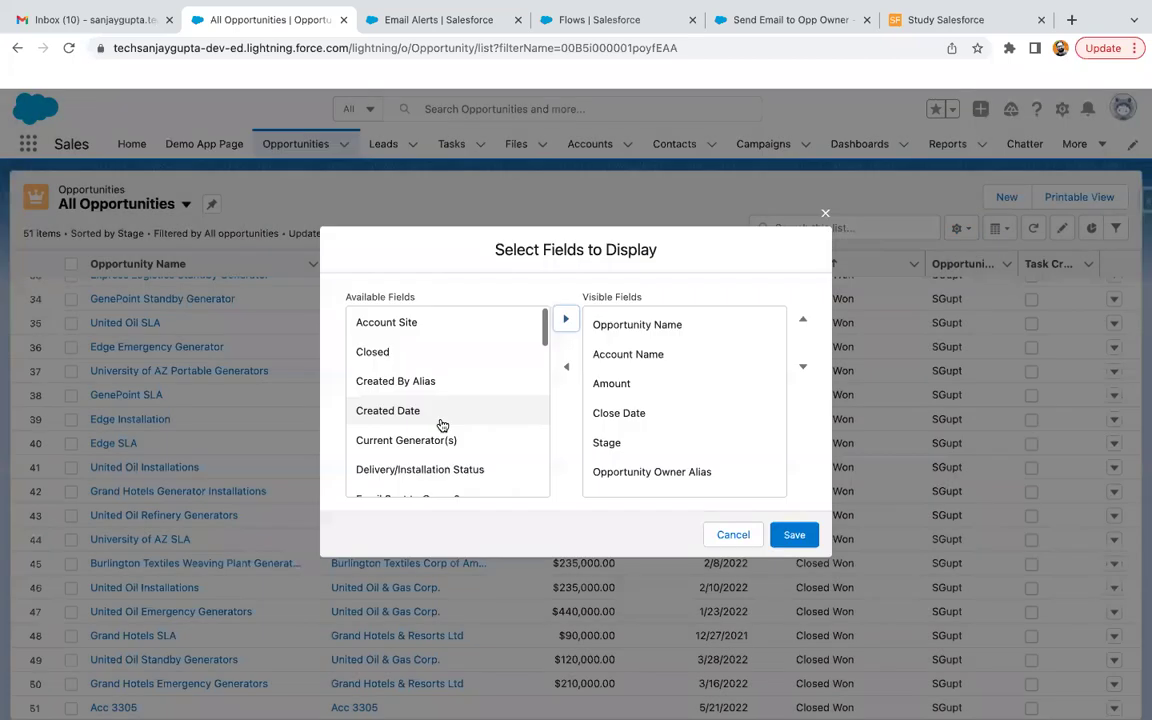
scroll(442, 425, "down", 2)
left_click(450, 362)
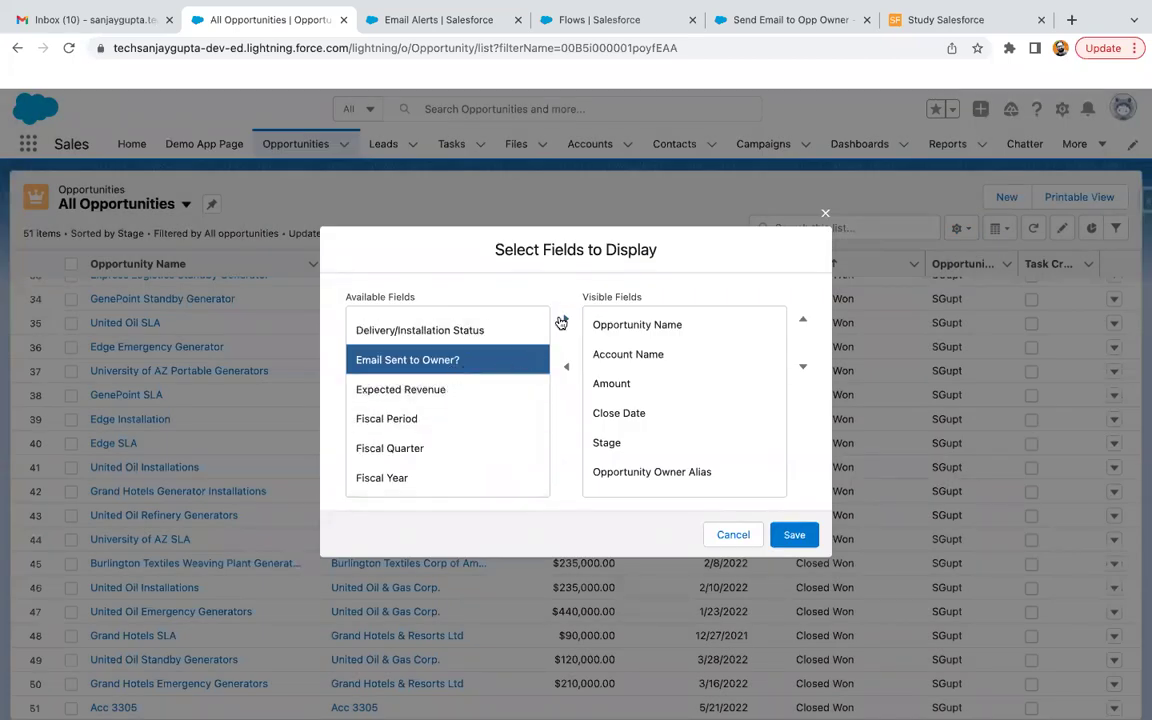
left_click(561, 322)
left_click(790, 535)
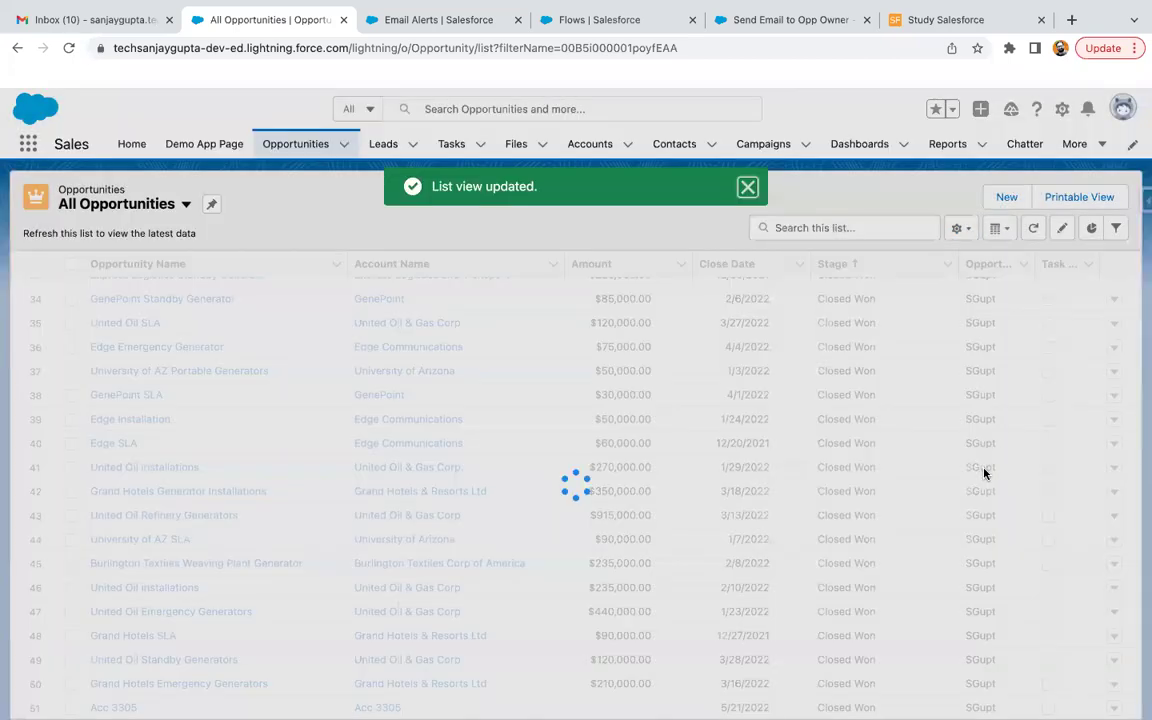
scroll(1030, 470, "down", 1)
scroll(1030, 470, "down", 8)
scroll(478, 427, "up", 3)
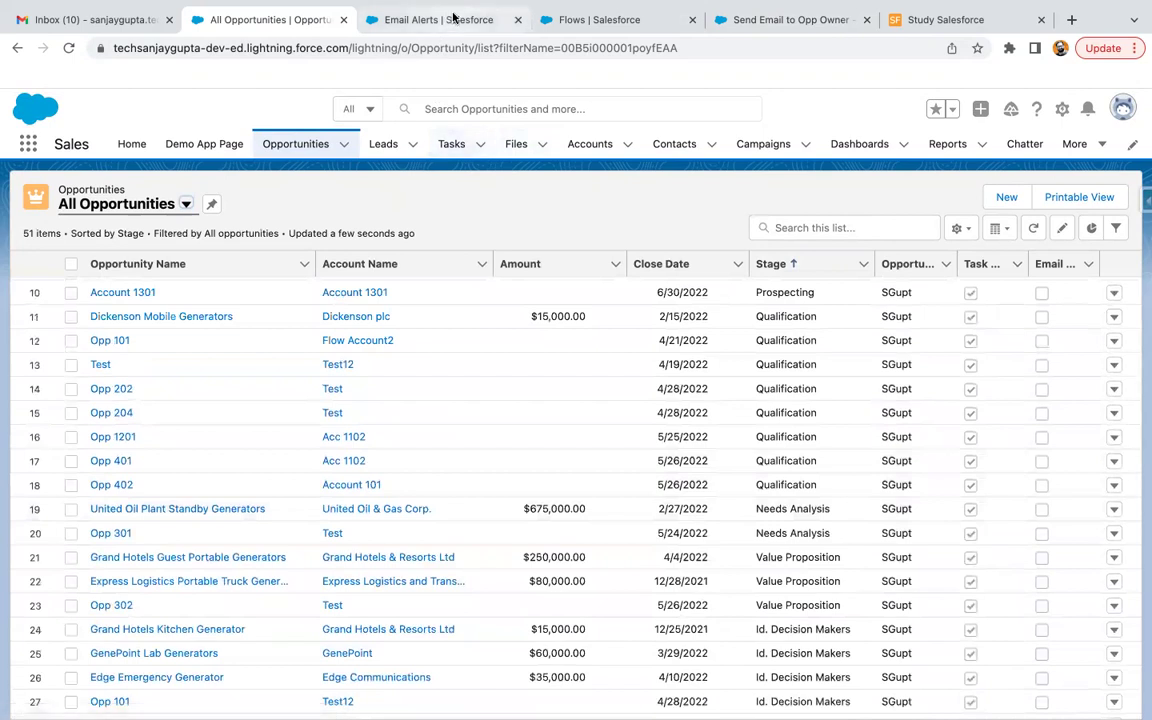
Find the Scheduled Jobs page in Setup and reload it to check the Send_Email_to_Opp_Owner-1 job's run times
left_click(452, 18)
left_click(147, 180)
key("super+a")
type("schedu")
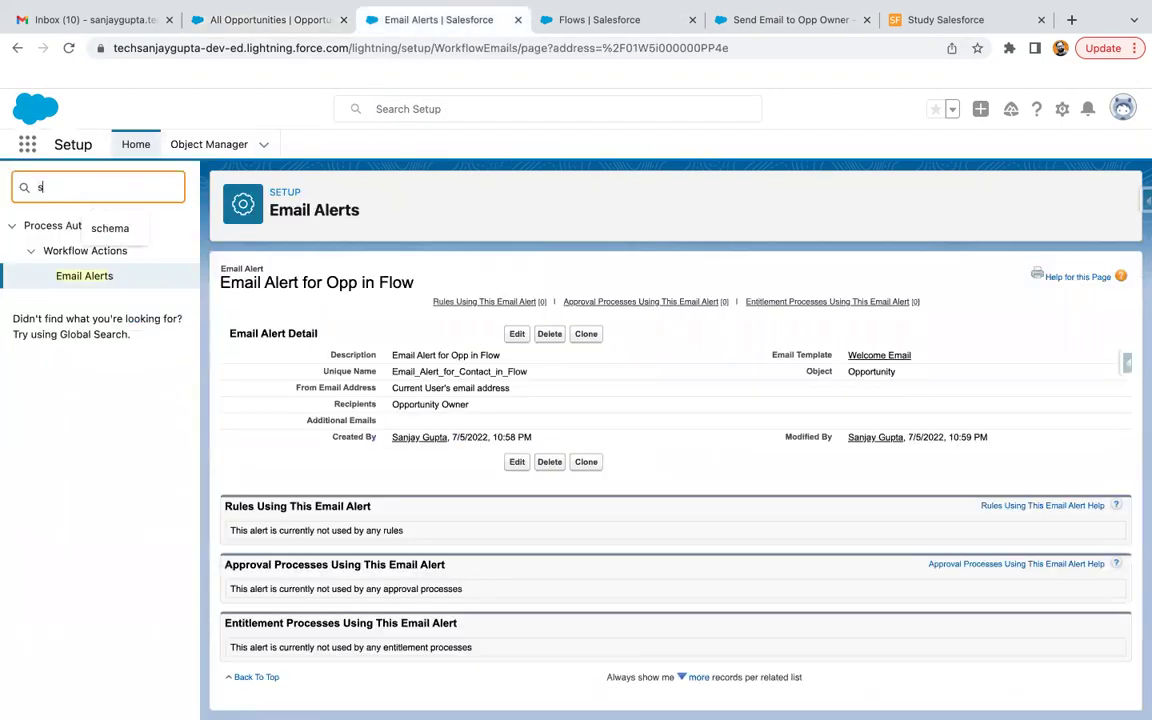
left_click(100, 275)
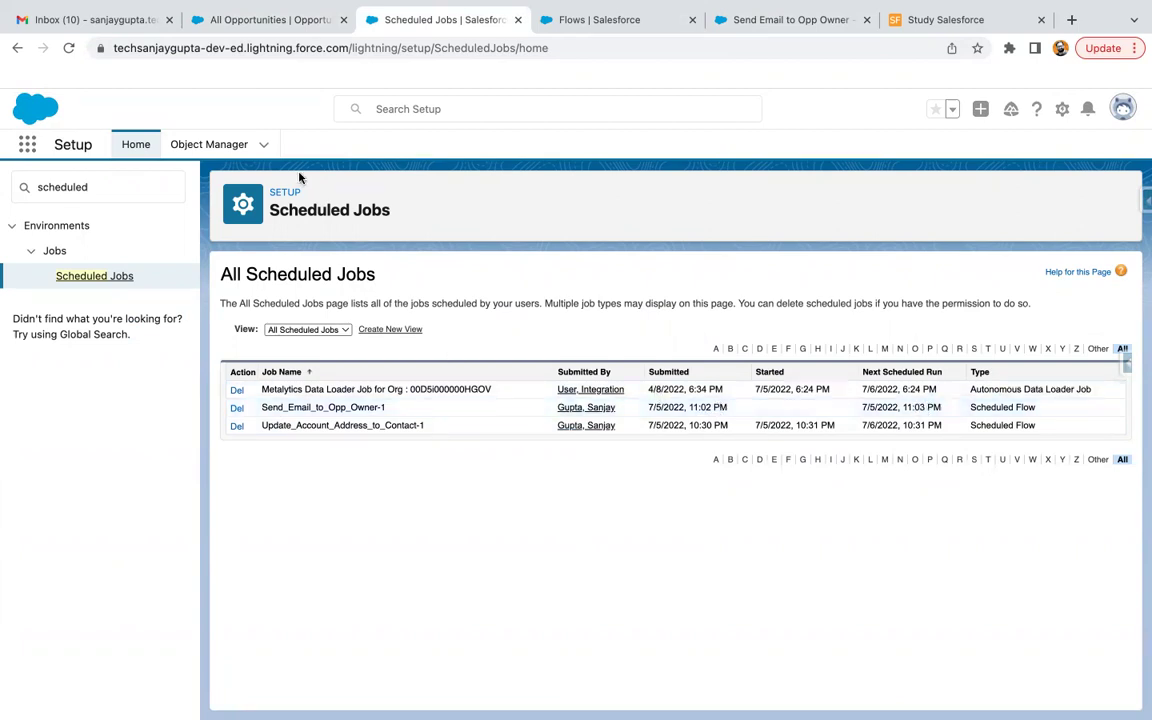
left_click(64, 47)
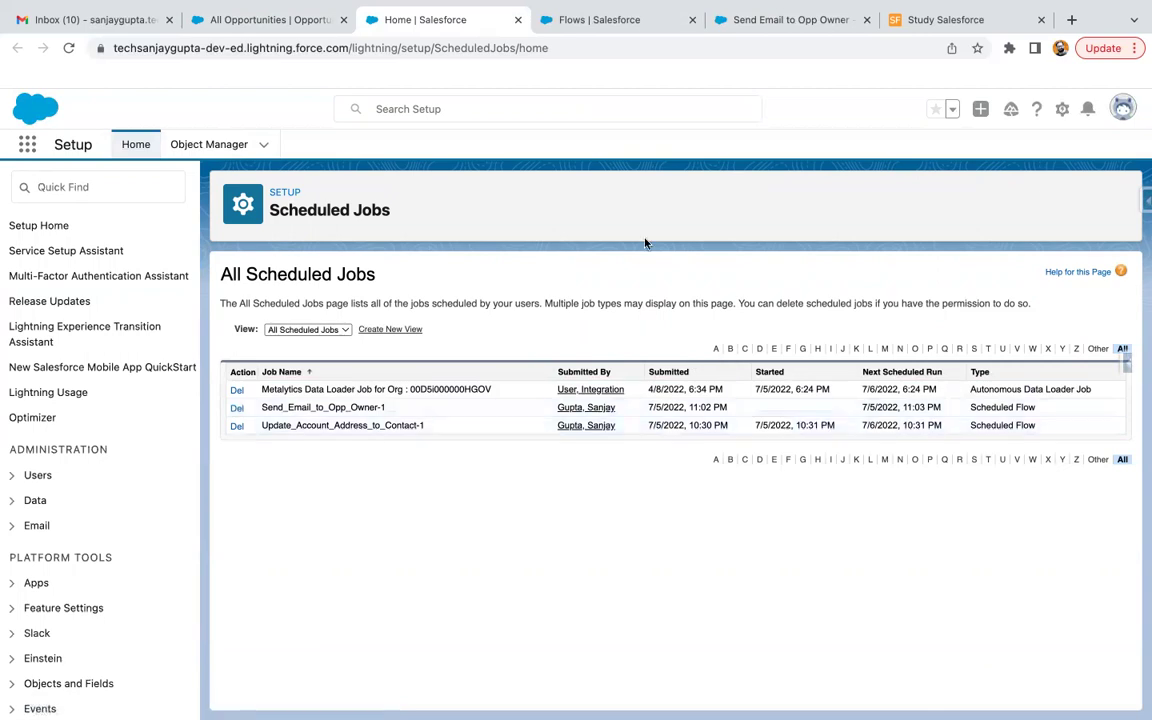
Review the Closed Won rows in the All Opportunities list, and reload the Scheduled Jobs page
left_click(280, 20)
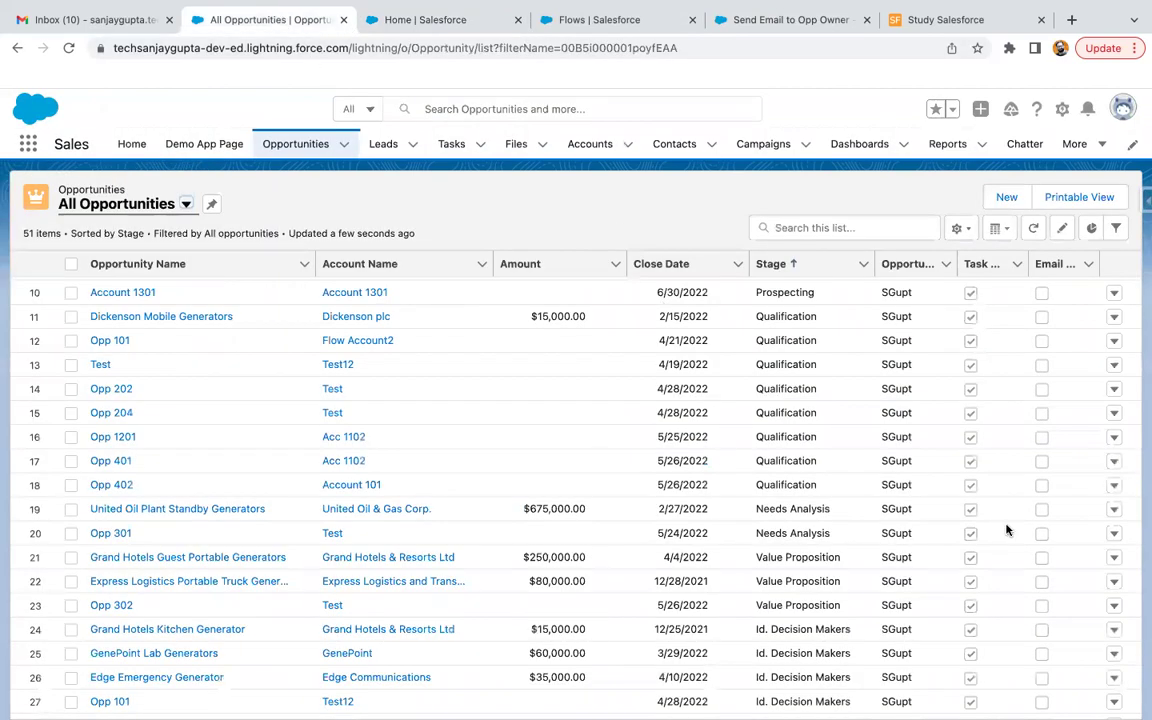
scroll(1007, 530, "down", 10)
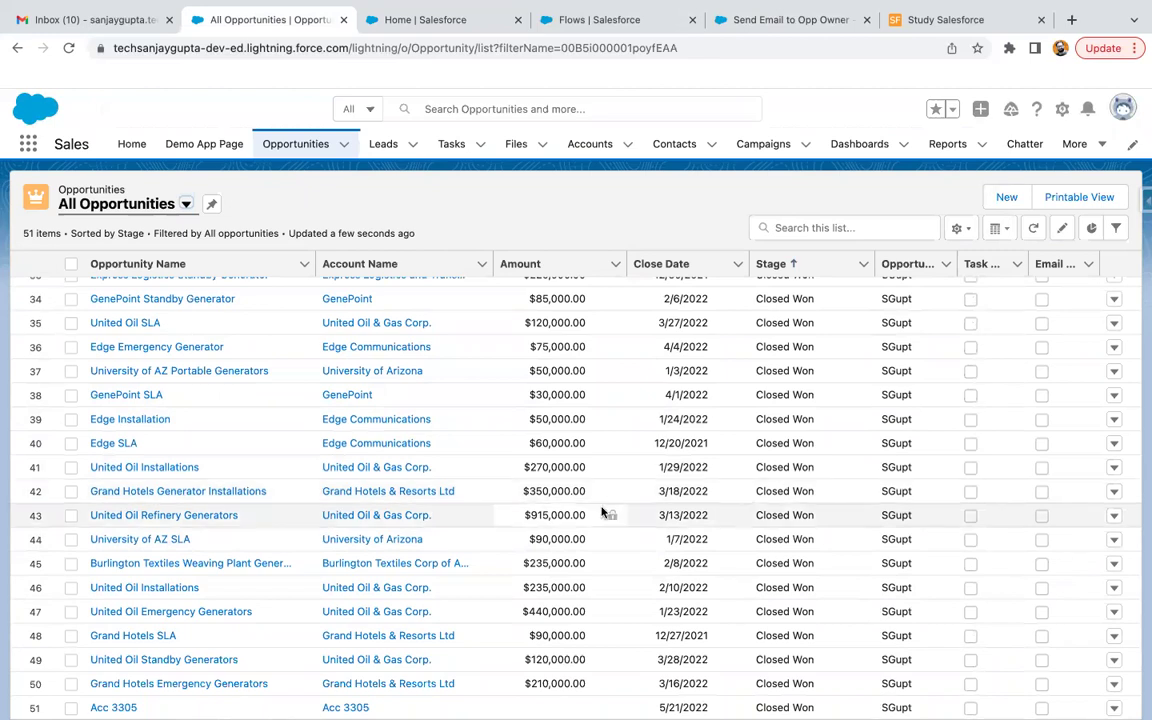
scroll(602, 511, "up", 1)
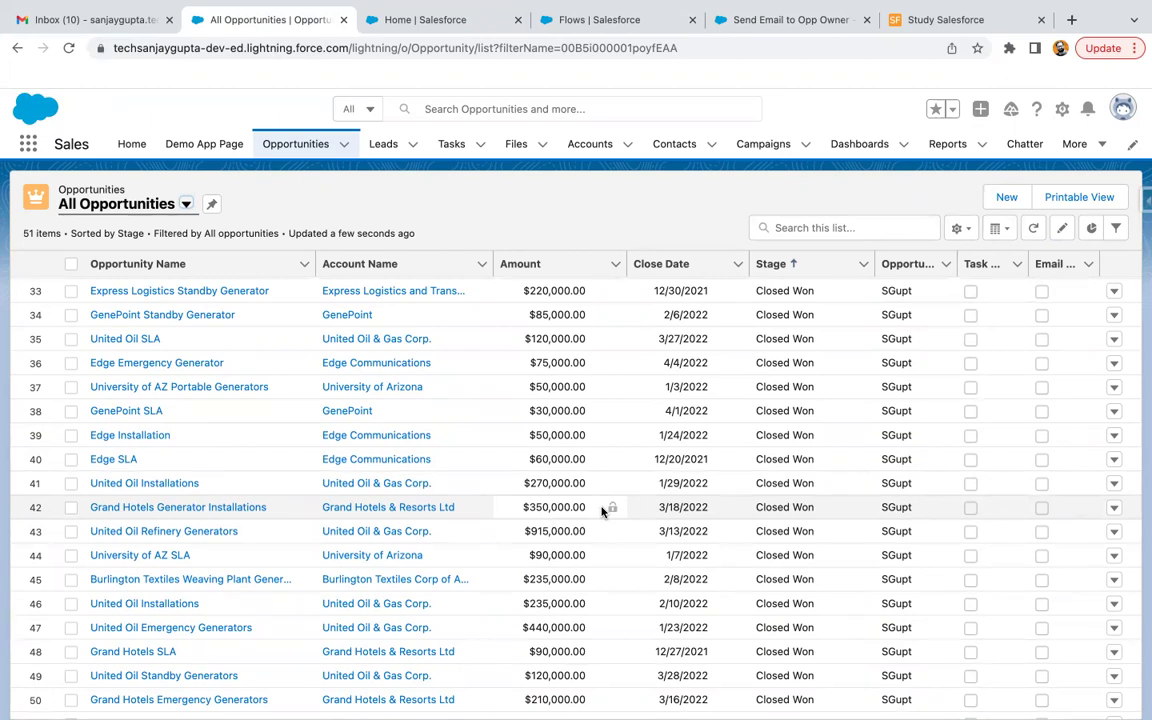
left_click(434, 28)
left_click(68, 47)
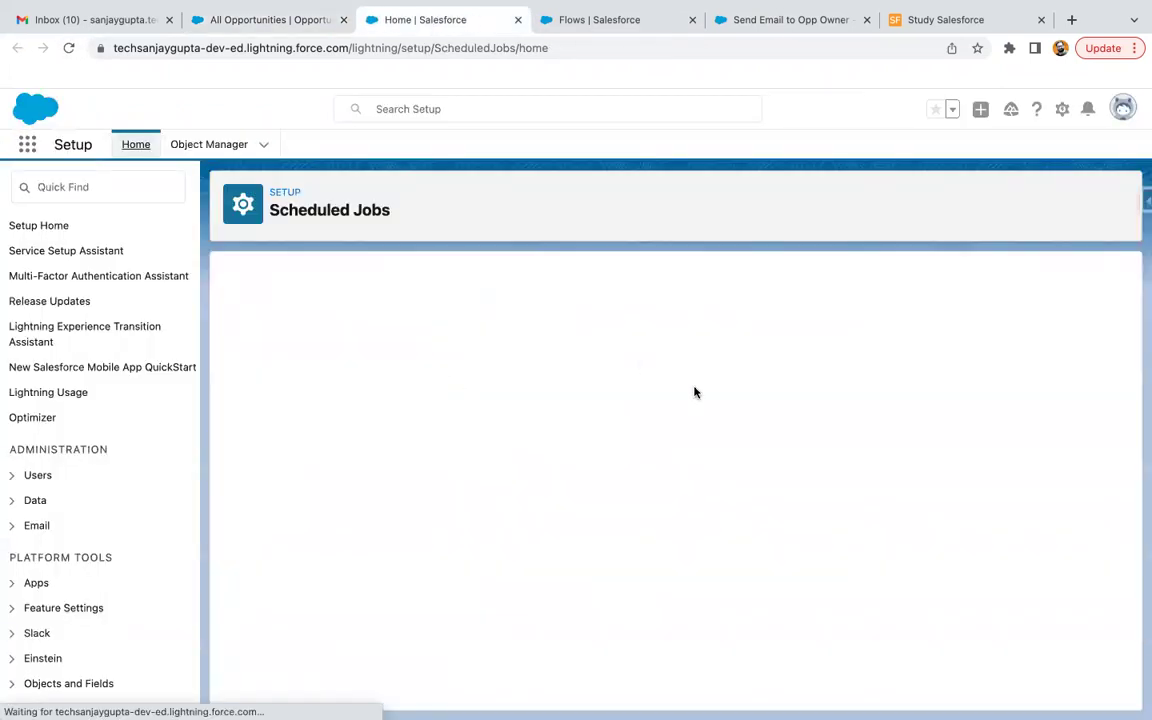
Reload the All Opportunities list, sort it by Stage, and check Email Sent to Owner? on the Closed Won records
left_click(235, 27)
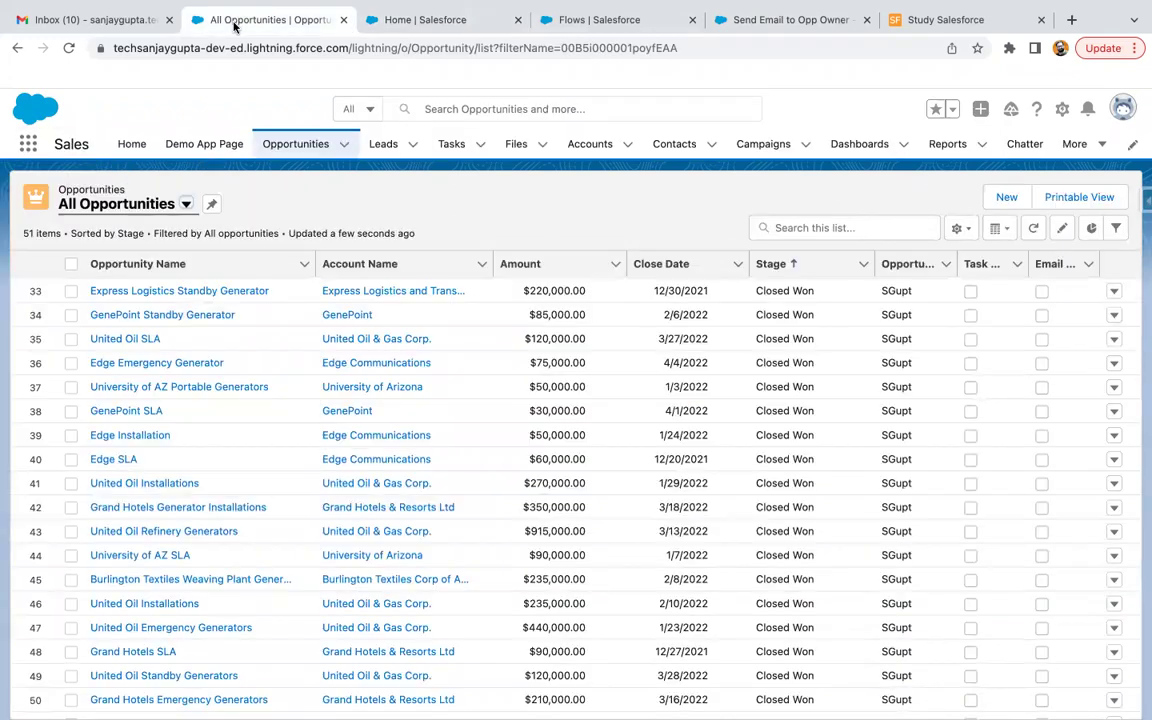
left_click(69, 47)
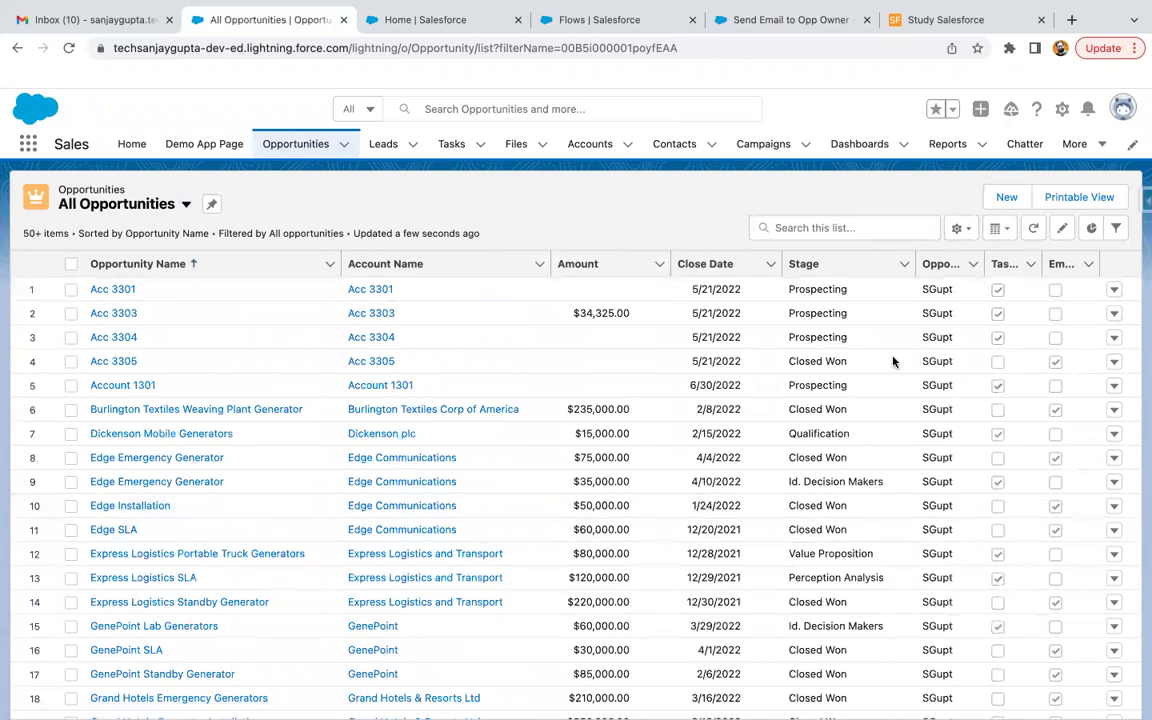
left_click(805, 264)
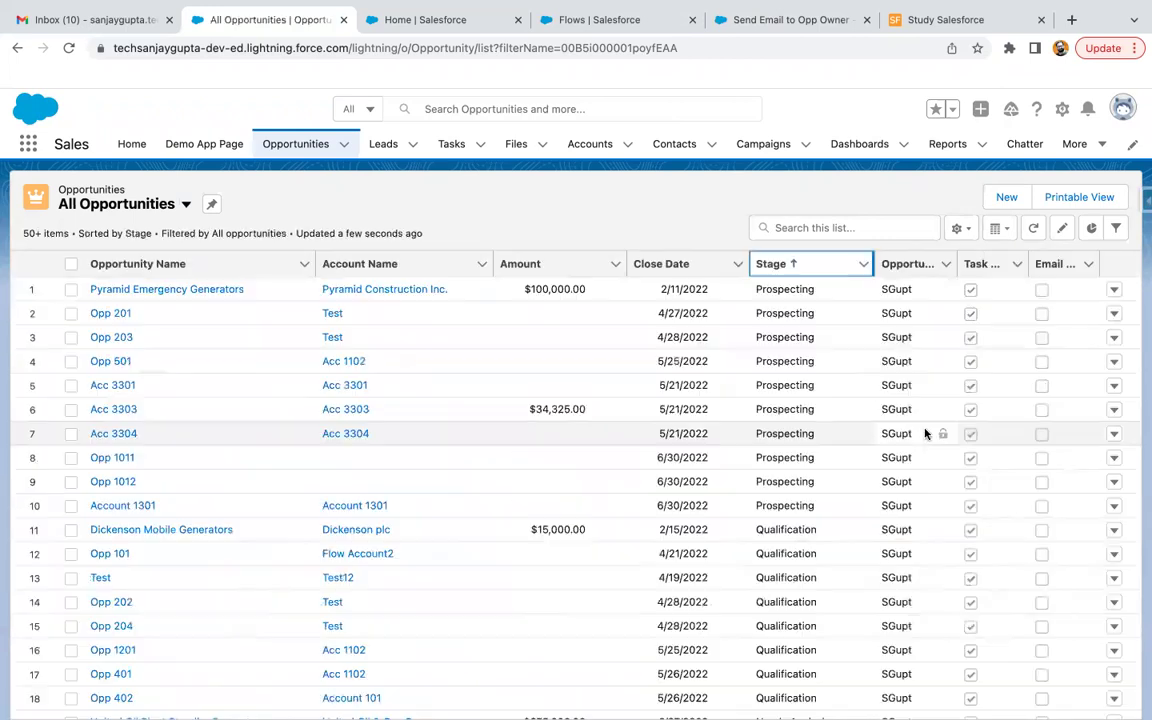
scroll(967, 444, "down", 5)
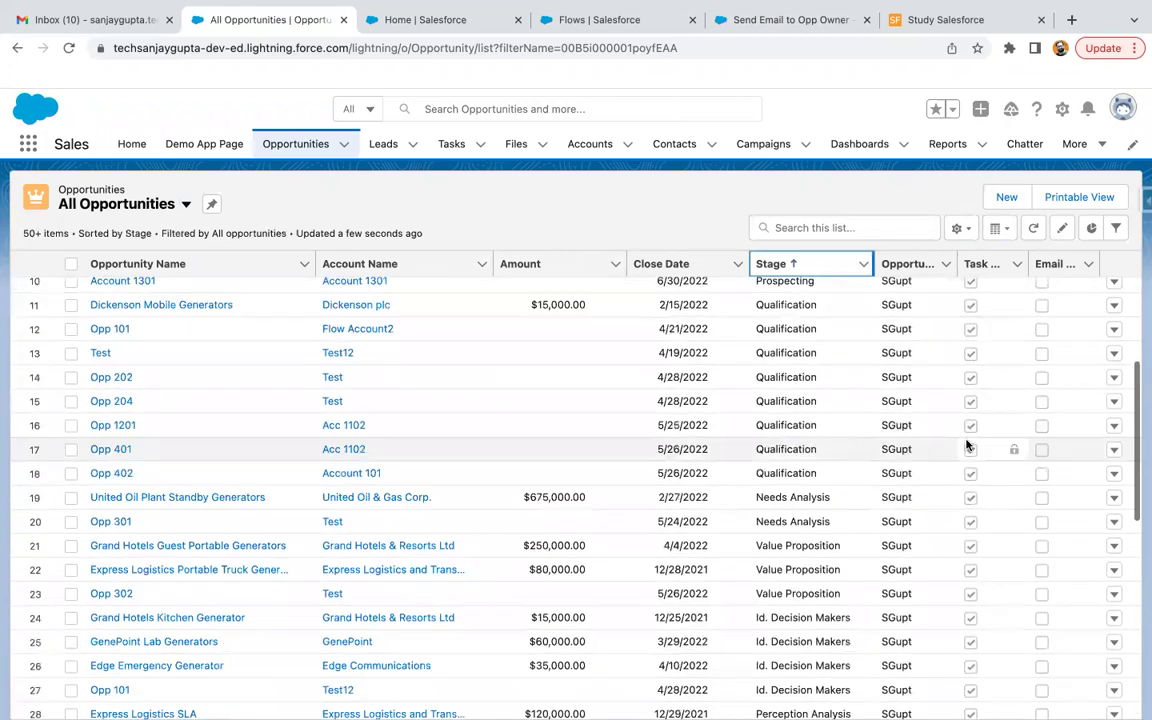
scroll(967, 444, "down", 1)
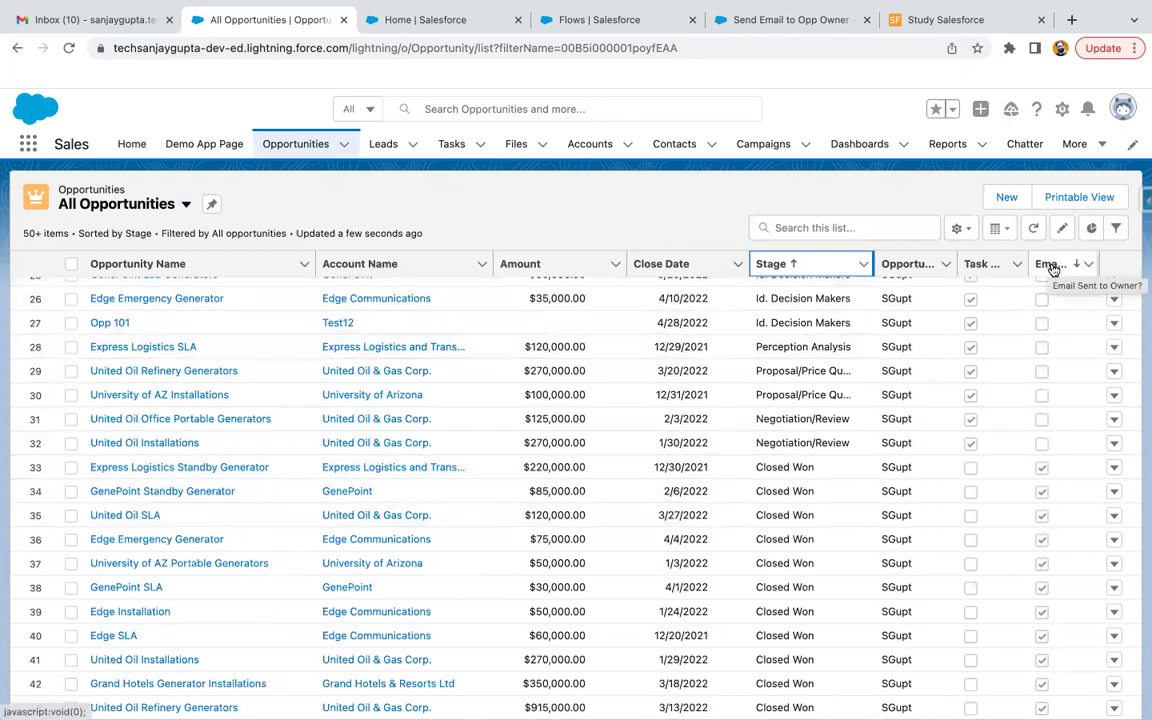
scroll(1036, 643, "down", 5)
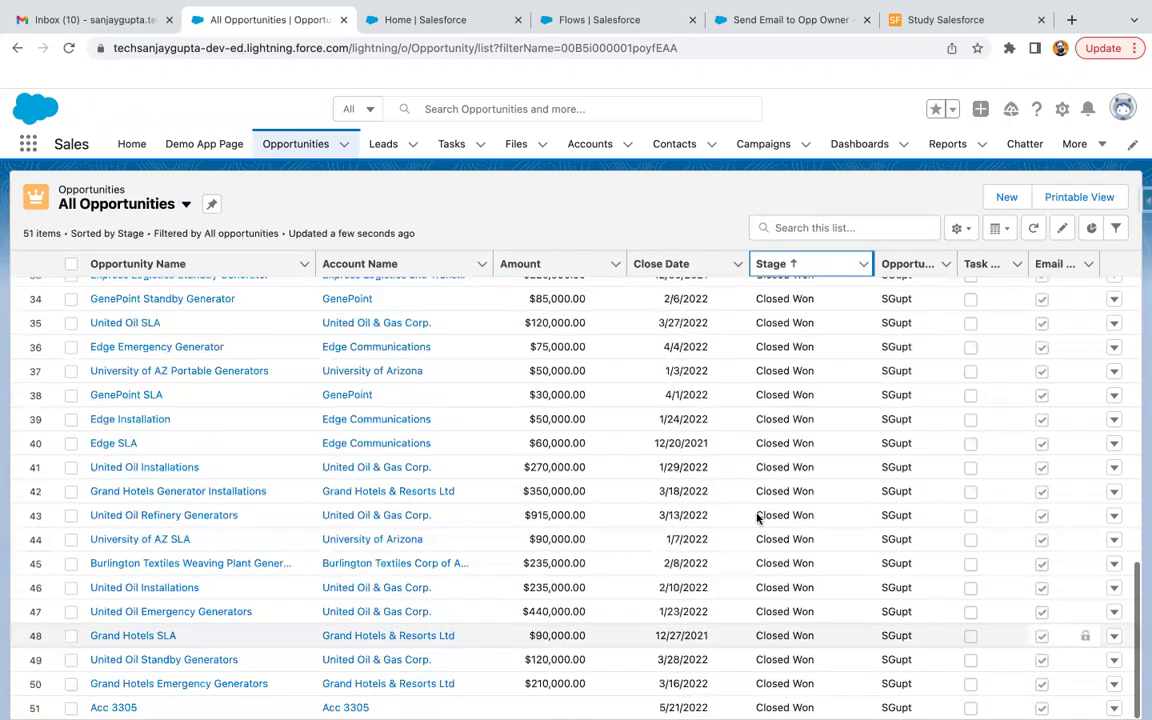
Switch to Gmail, refresh the inbox, and open the topmost "Opportunity is Closed Won!" email to read it
left_click(90, 19)
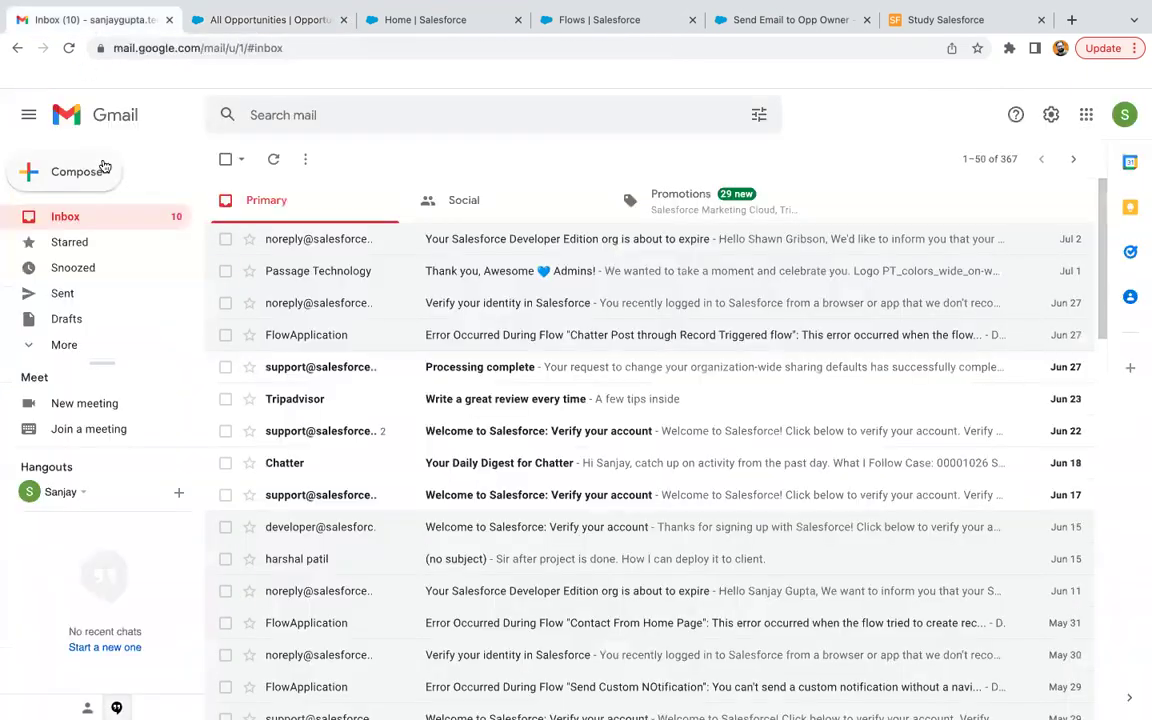
left_click(62, 217)
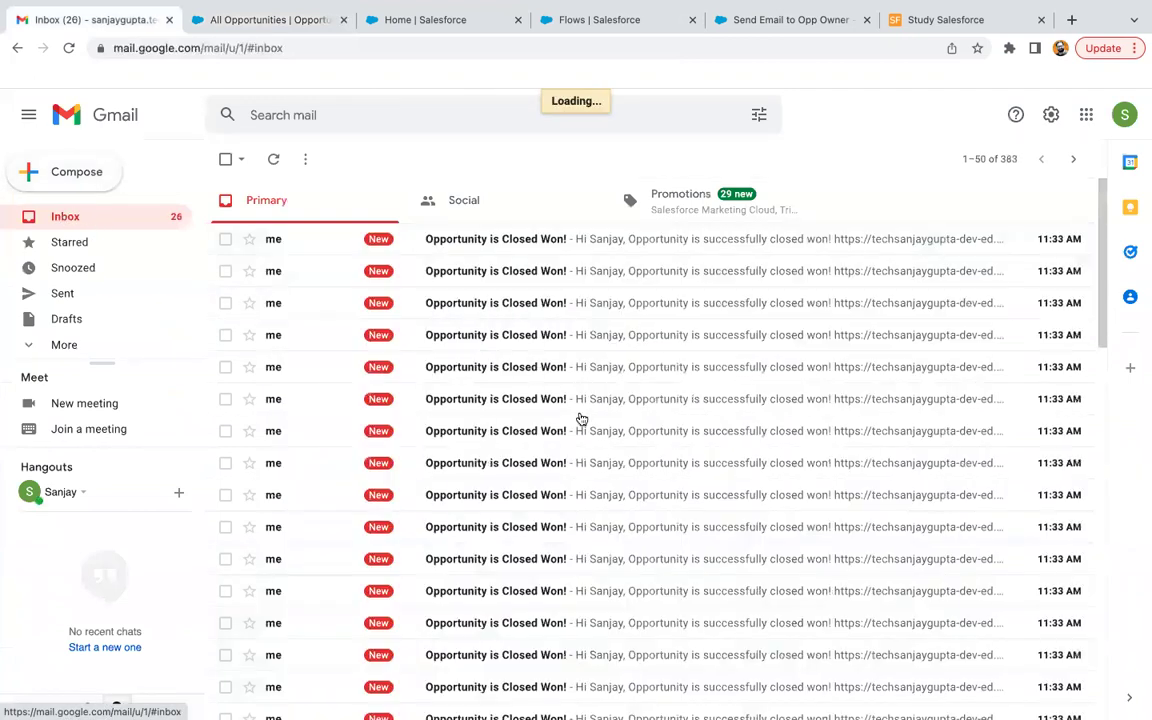
scroll(581, 418, "down", 2)
scroll(581, 418, "up", 2)
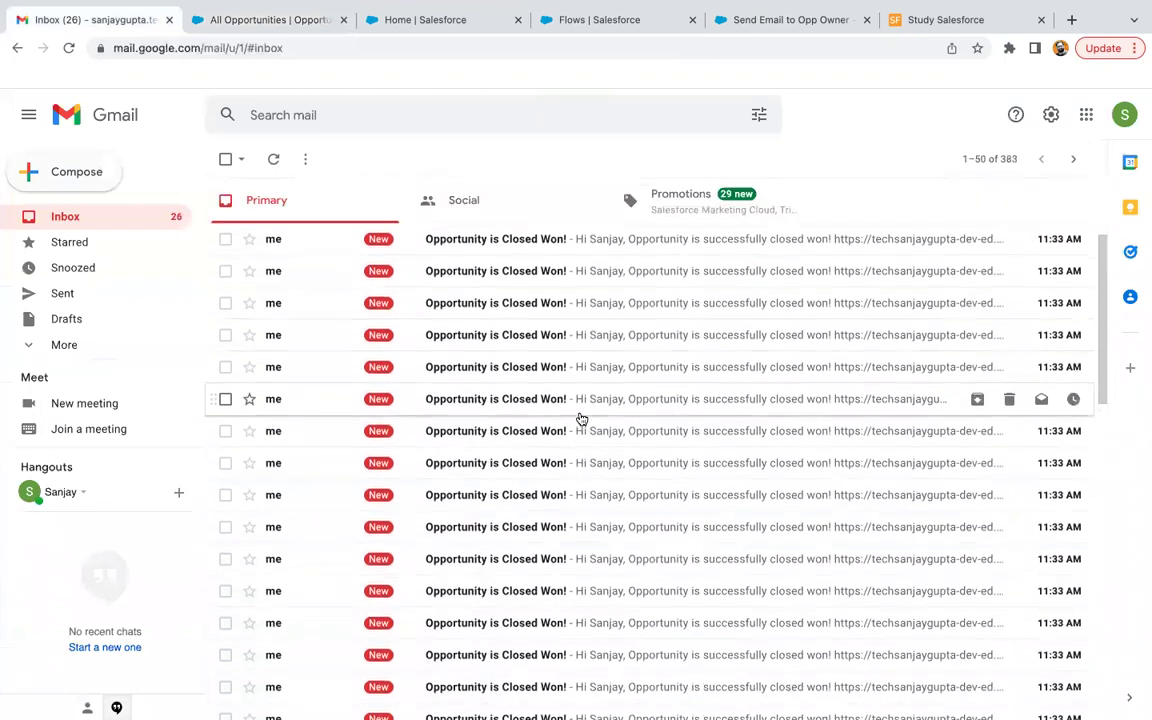
scroll(581, 418, "down", 2)
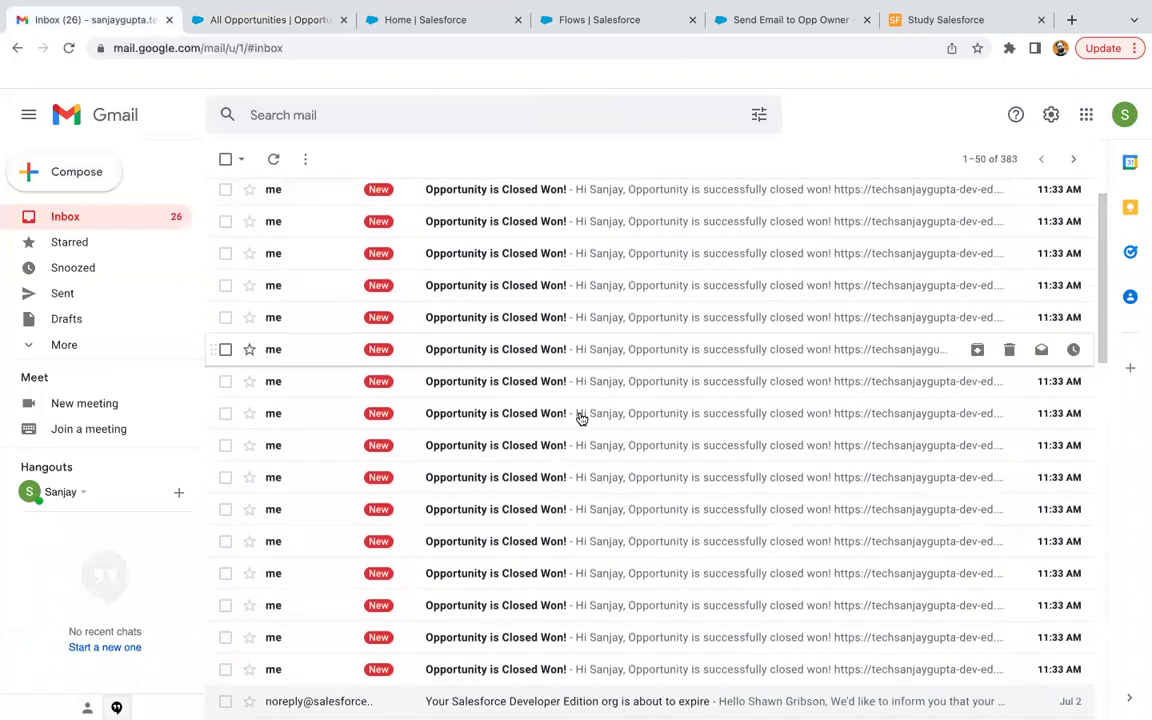
scroll(579, 417, "up", 2)
left_click(513, 242)
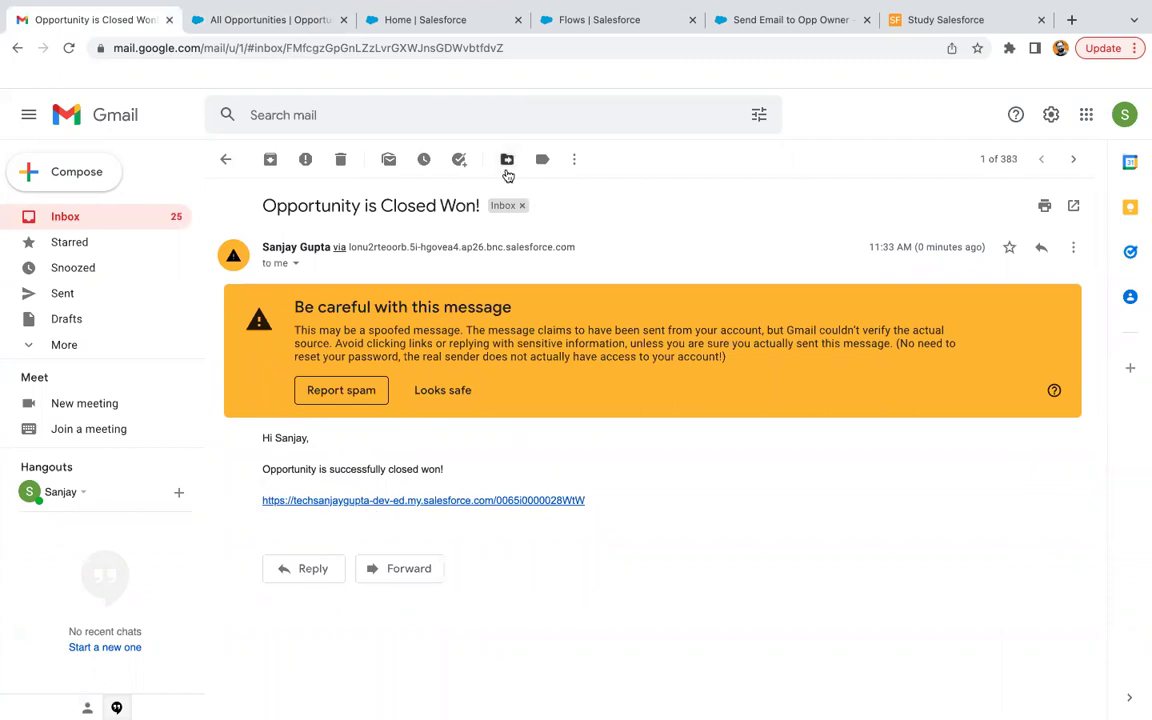
Switch back to the All Flows list in Salesforce Setup
left_click(598, 22)
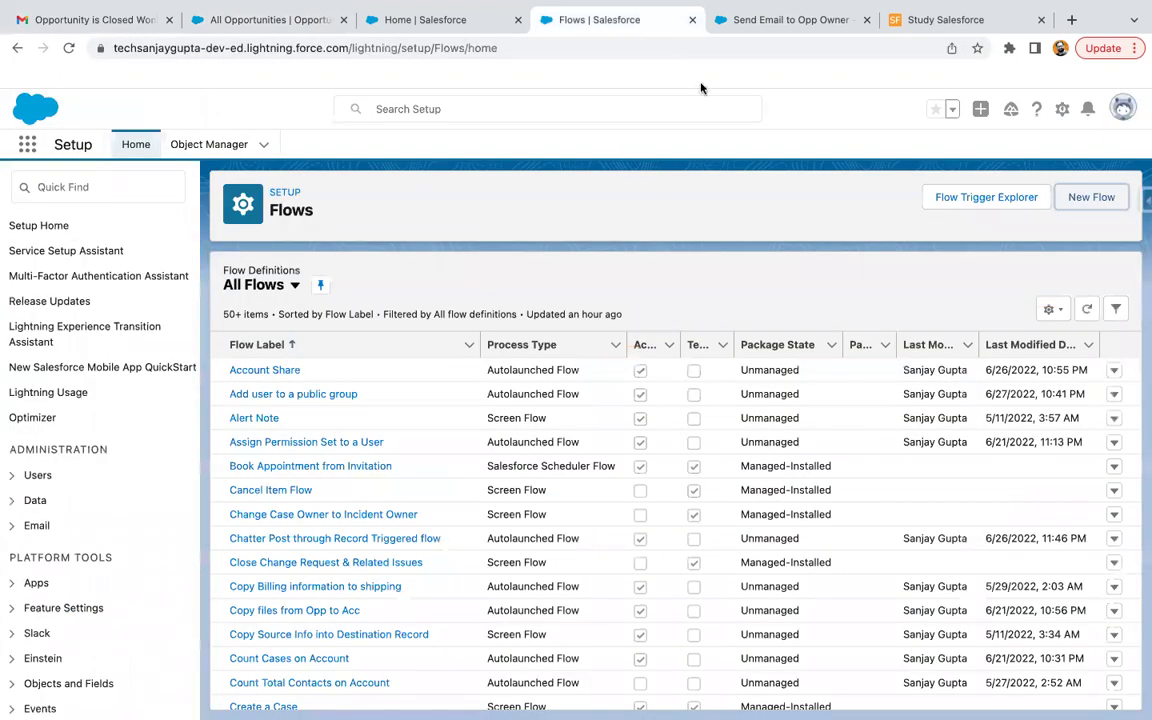